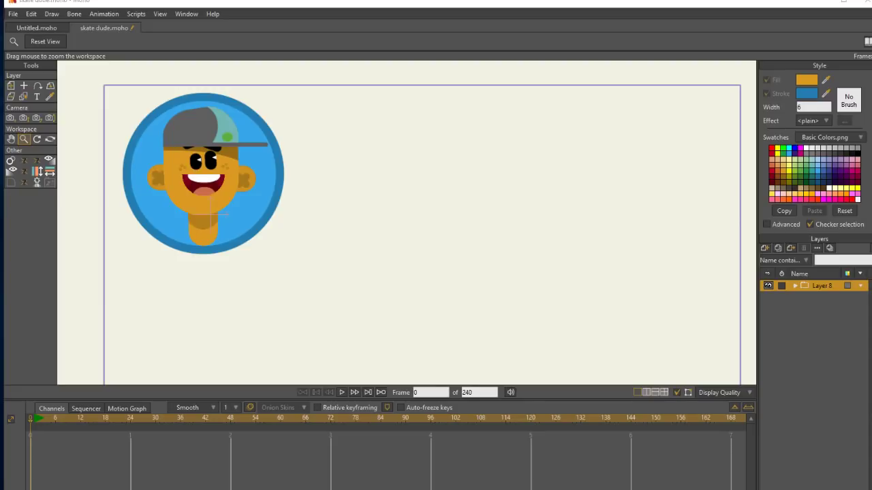
Add a new vector layer and a new group layer, and nest the vector layer inside the group.
click(764, 247)
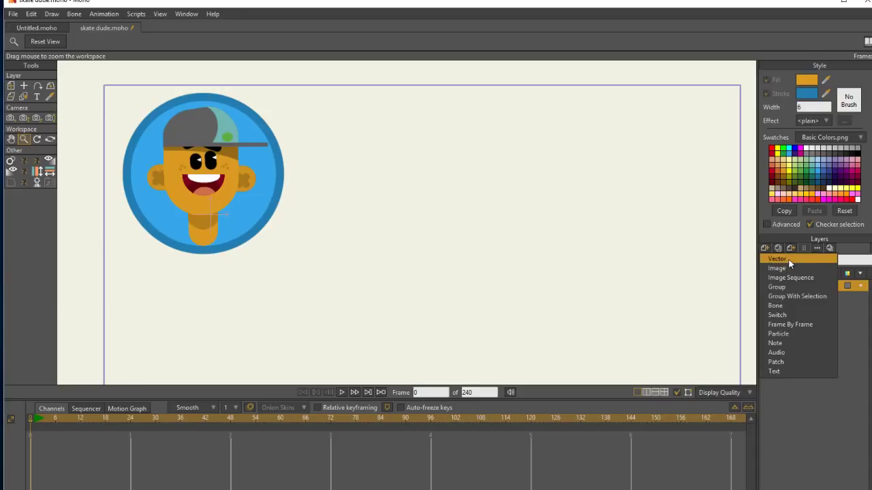
click(788, 260)
click(774, 249)
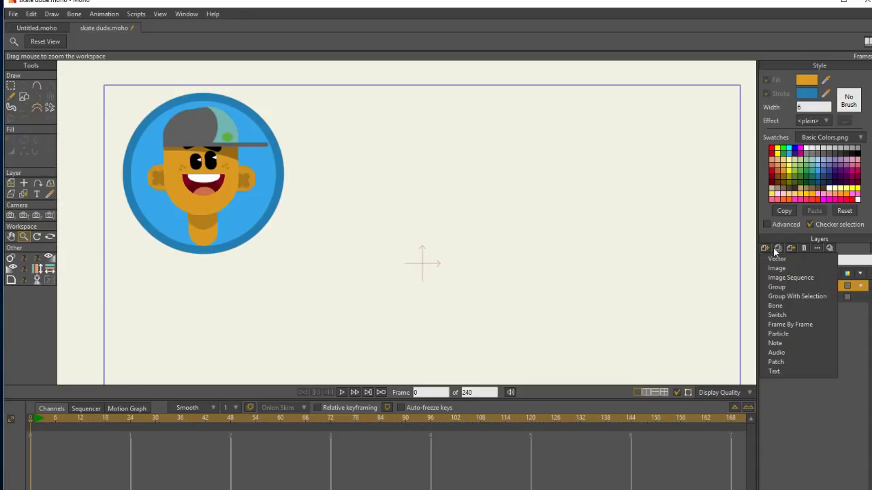
click(818, 286)
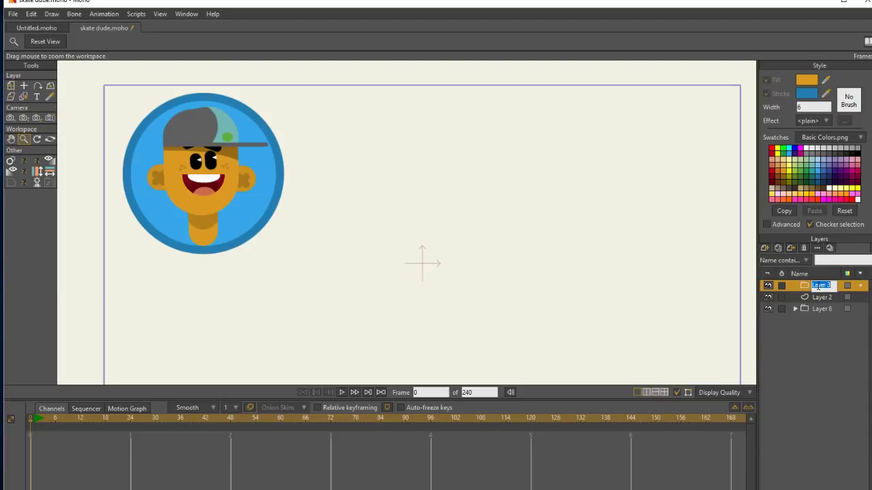
click(822, 286)
Rename the new group layer as head.
double_click(824, 286)
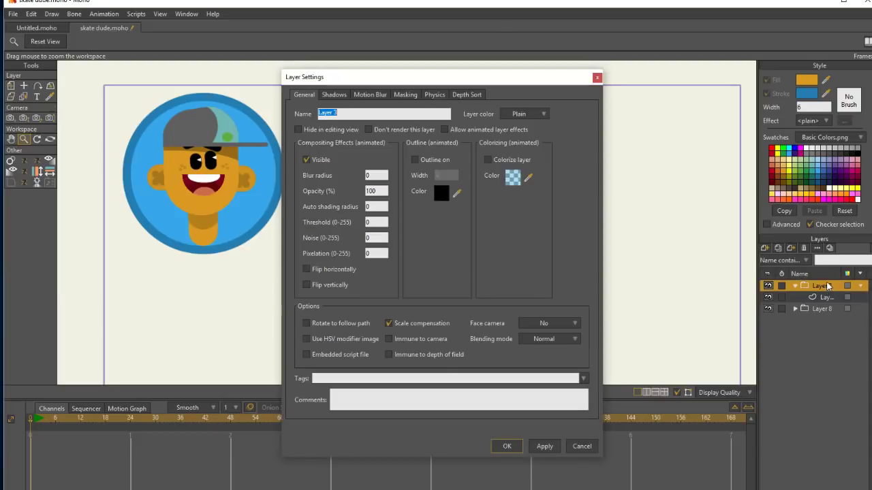
text(head)
click(516, 441)
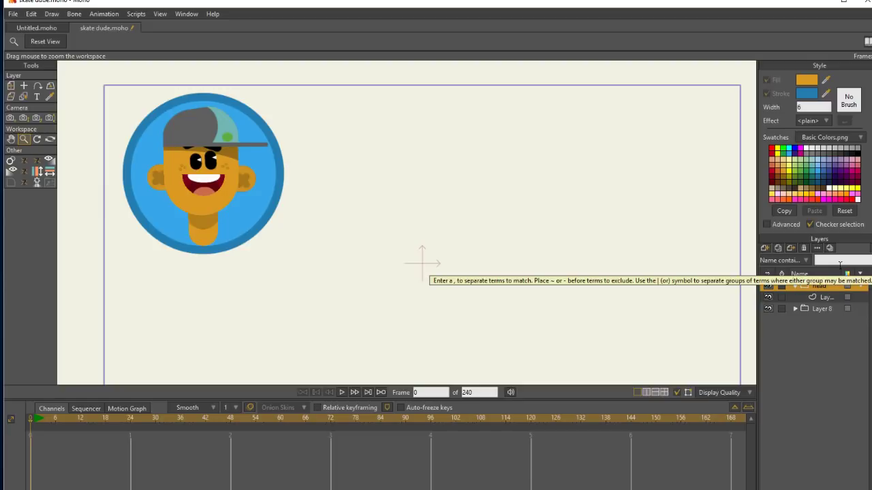
Draw an upright brown rectangle on the head group's vector layer and round its corners at 50%.
click(829, 298)
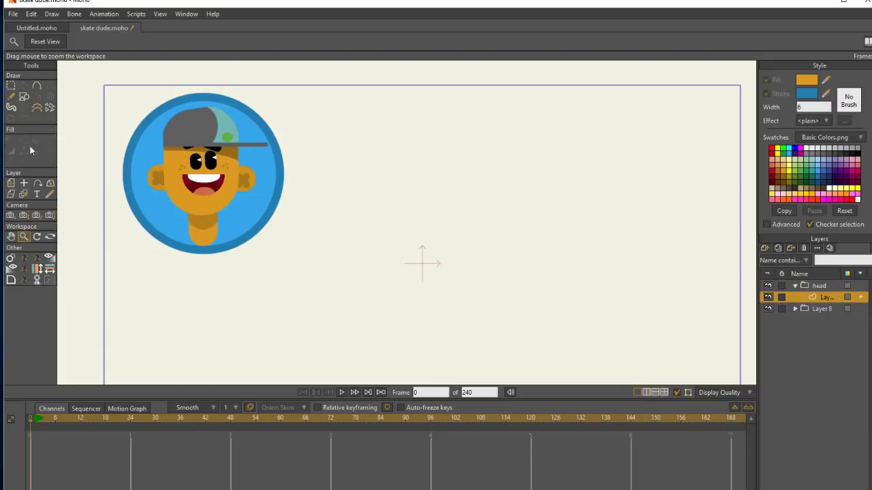
click(24, 96)
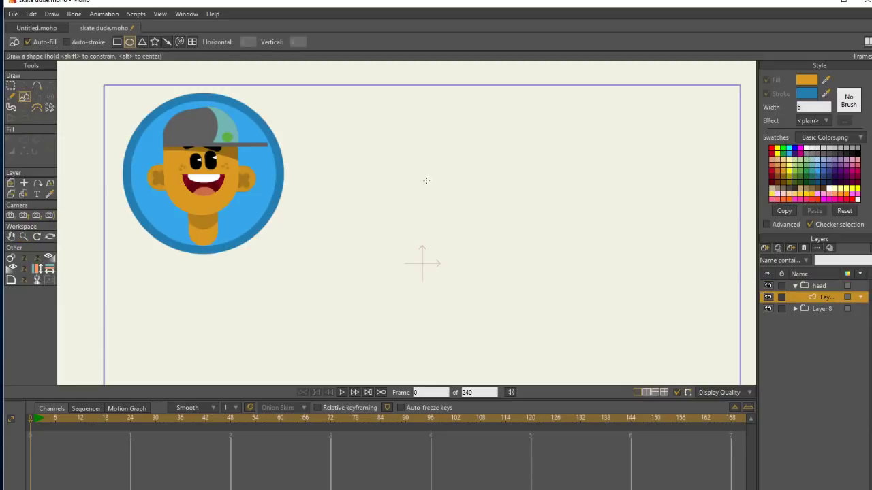
mouse_move(426, 181)
mouse_down()
mouse_move(438, 214)
mouse_move(485, 251)
mouse_up()
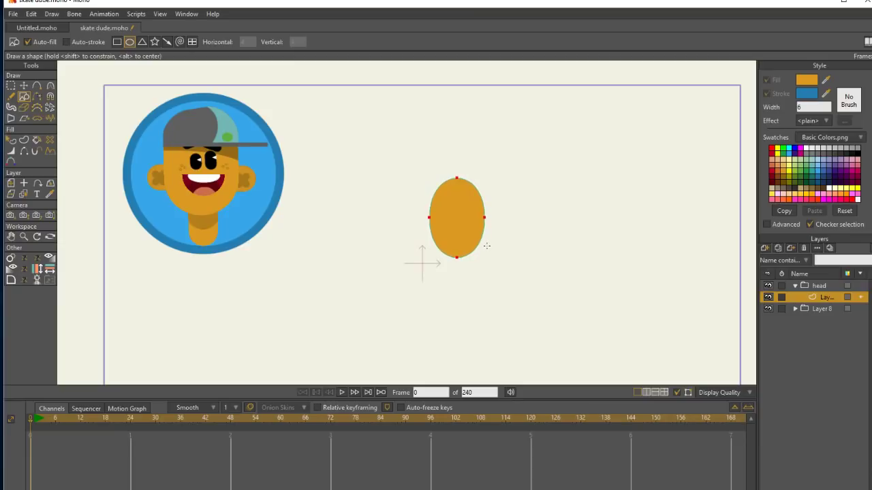
key(ctrl+z)
click(117, 42)
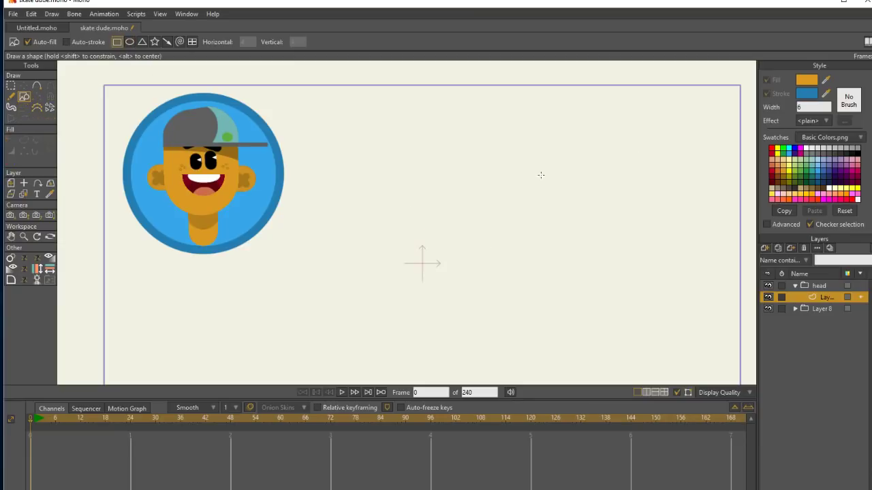
drag(799, 124, 784, 176)
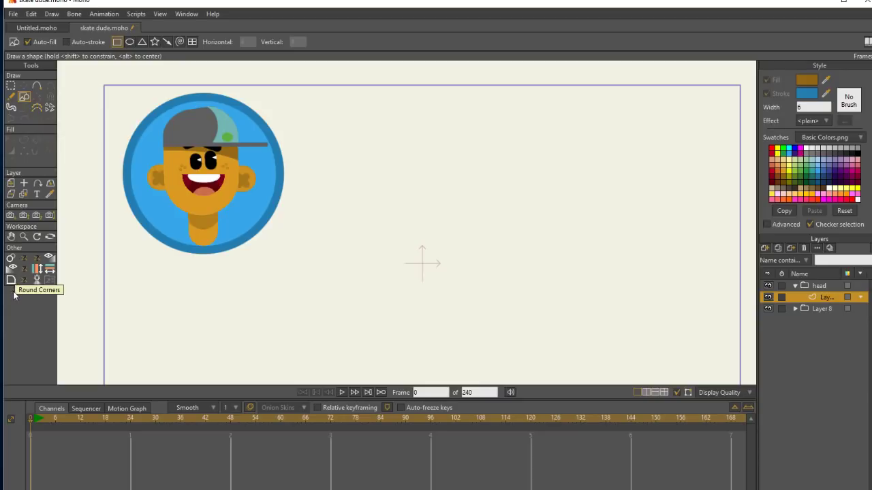
mouse_move(399, 190)
mouse_down()
mouse_move(462, 294)
mouse_move(462, 287)
mouse_up()
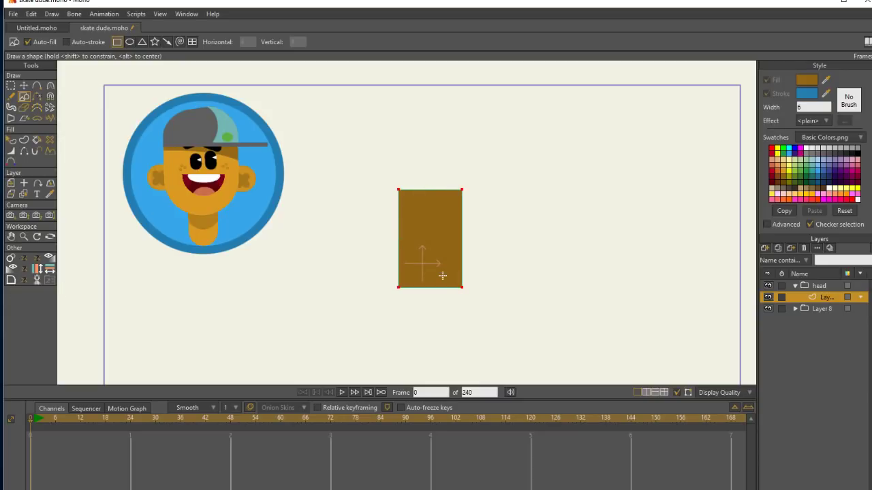
click(11, 280)
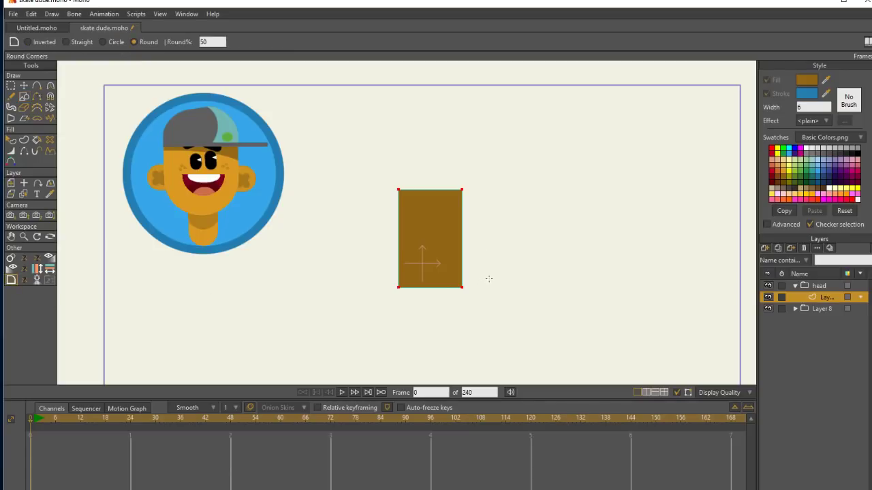
drag(504, 275, 477, 290)
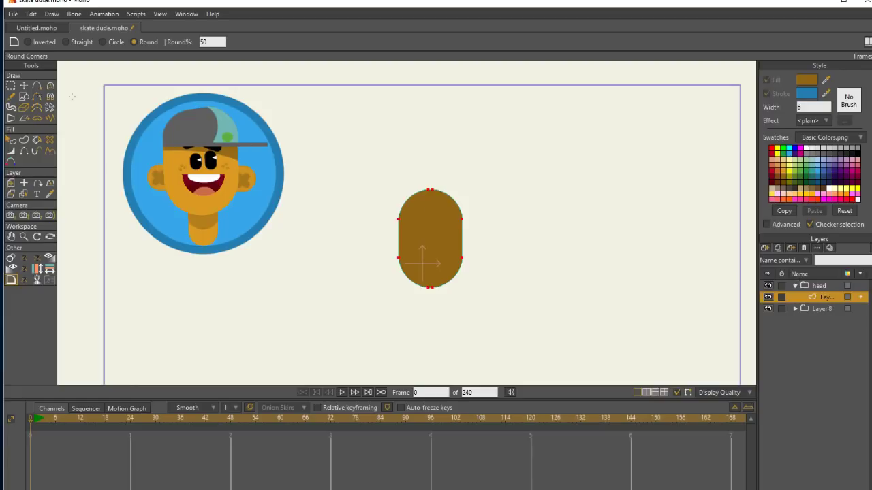
Add a vector layer above the head shape, and on the head shape's own layer make a tiny copy of the shape just outside its left edge.
click(771, 249)
click(800, 258)
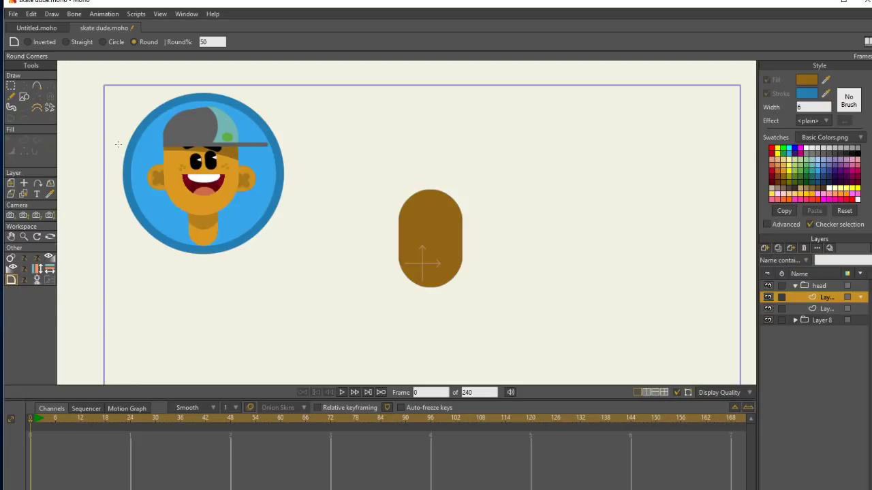
click(821, 309)
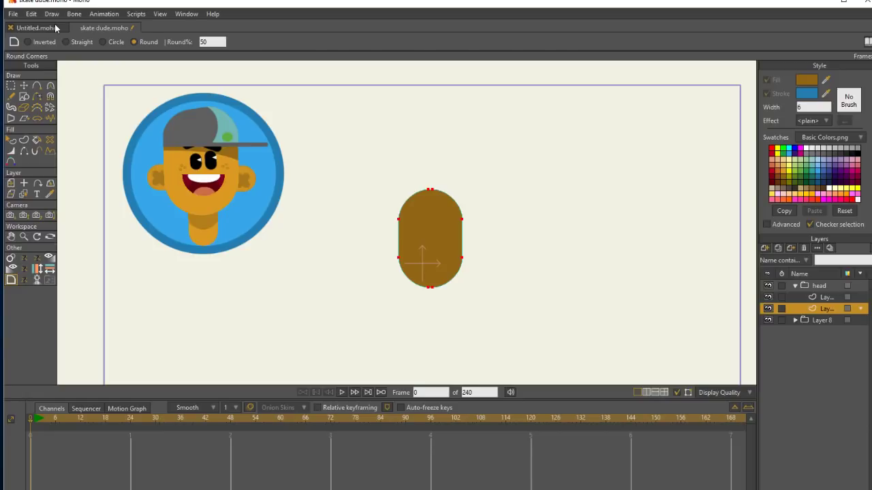
key(t)
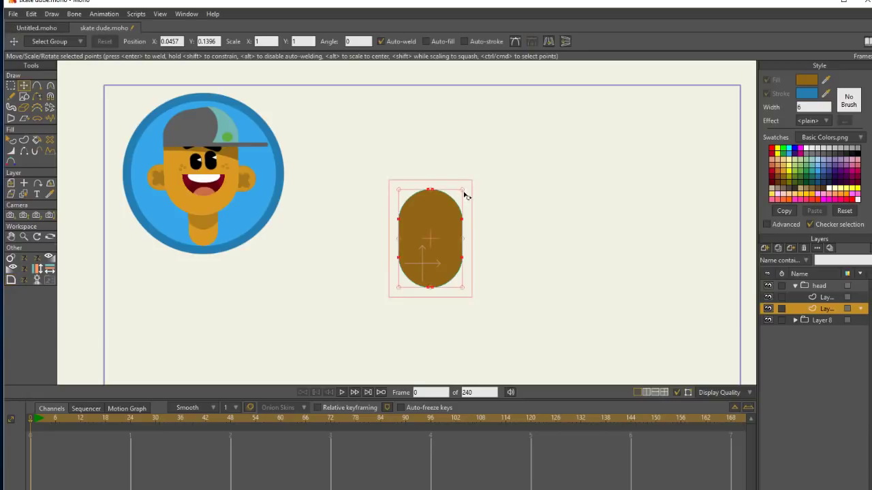
drag(463, 190, 438, 241)
drag(434, 241, 395, 237)
Fill the tiny oval with black and move it onto the face as the left eye.
key(q)
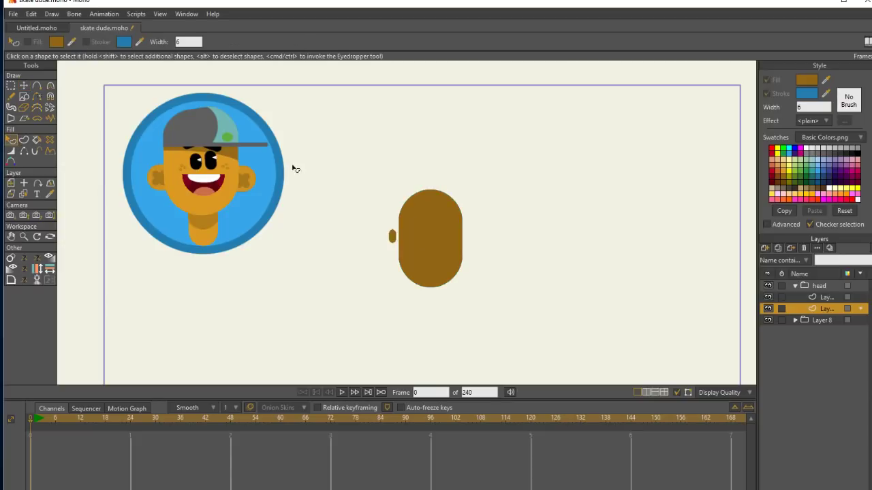
click(393, 237)
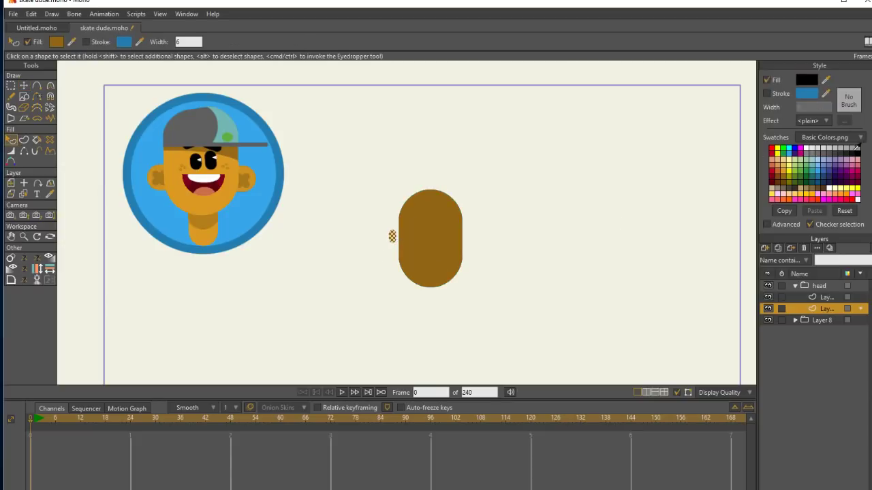
key(t)
drag(395, 230, 421, 222)
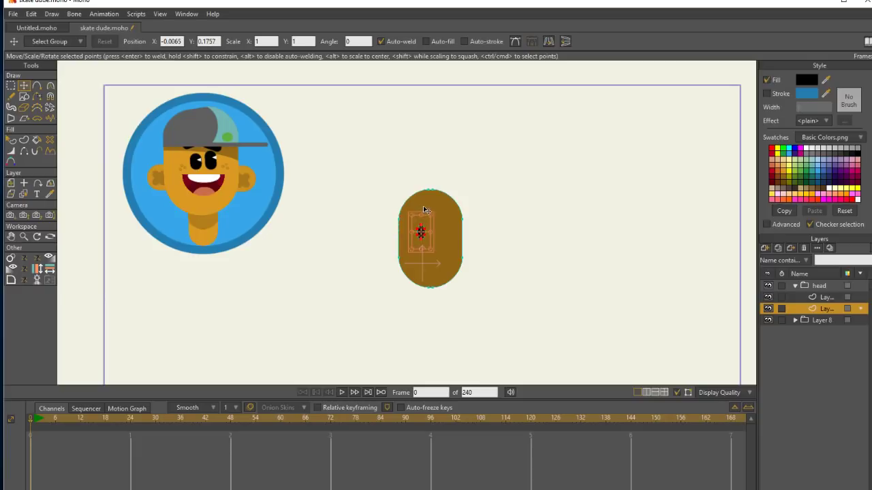
Duplicate the left eye and place the copy level beside it as the right eye.
key(ctrl+c)
key(ctrl+v)
drag(425, 224, 444, 221)
click(445, 221)
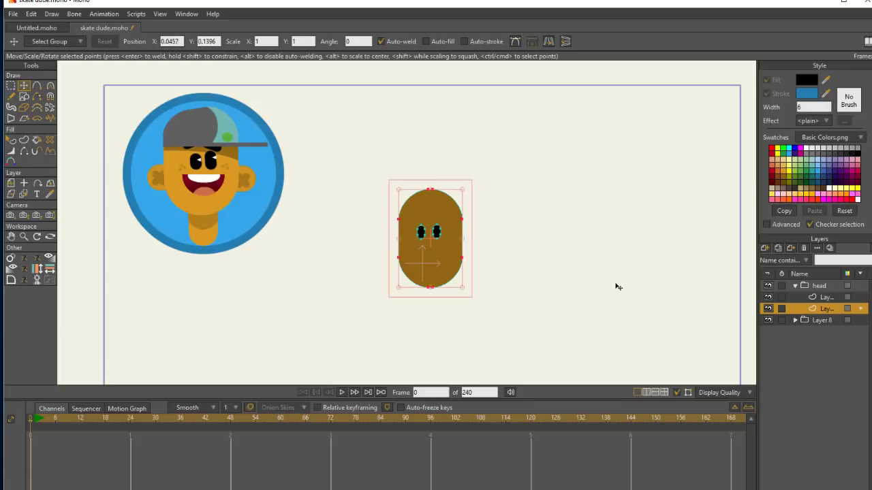
Add another vector layer at the top of the head group and paste the copied eye shape into it.
click(824, 297)
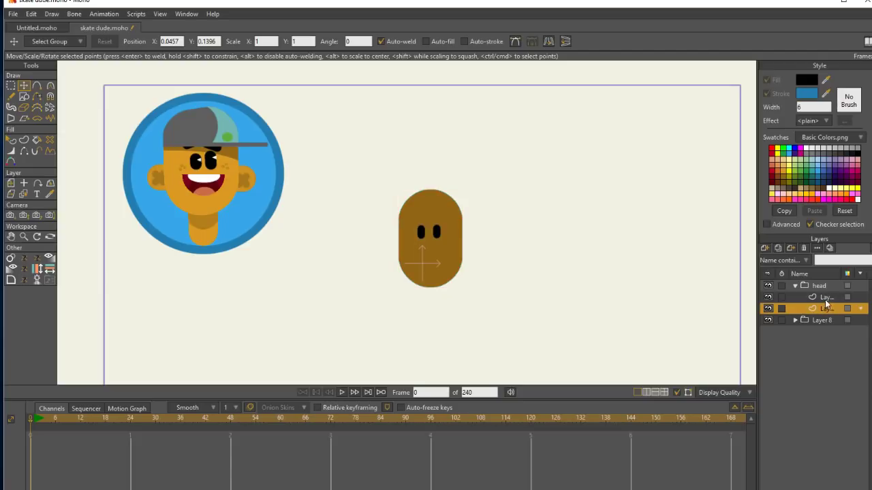
click(764, 248)
click(782, 261)
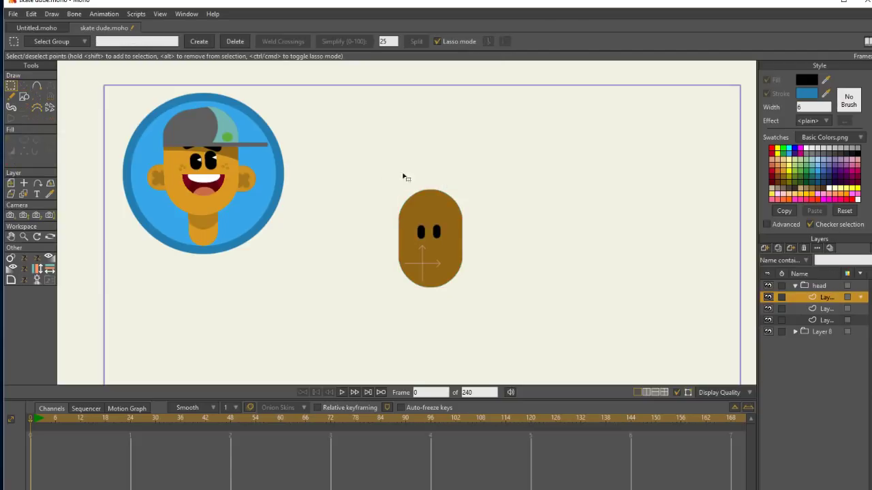
key(ctrl+v)
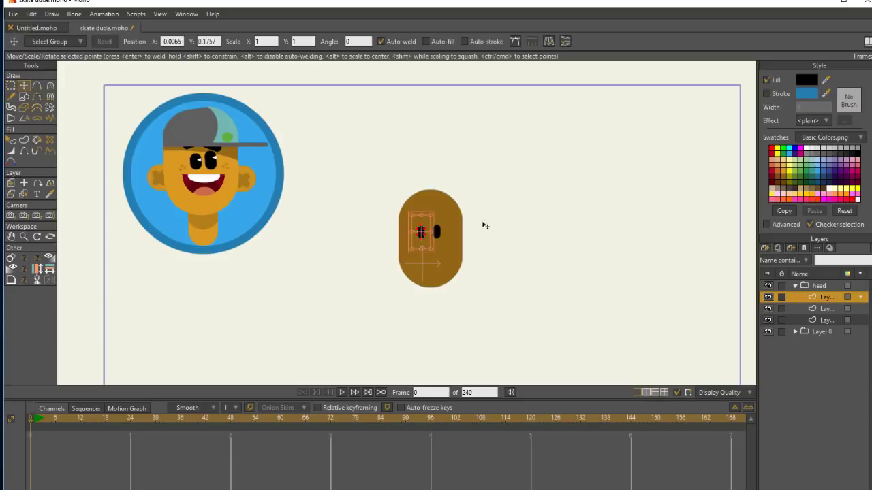
mouse_move(433, 217)
mouse_down()
mouse_move(436, 231)
mouse_move(440, 211)
mouse_move(417, 226)
mouse_move(435, 214)
mouse_up()
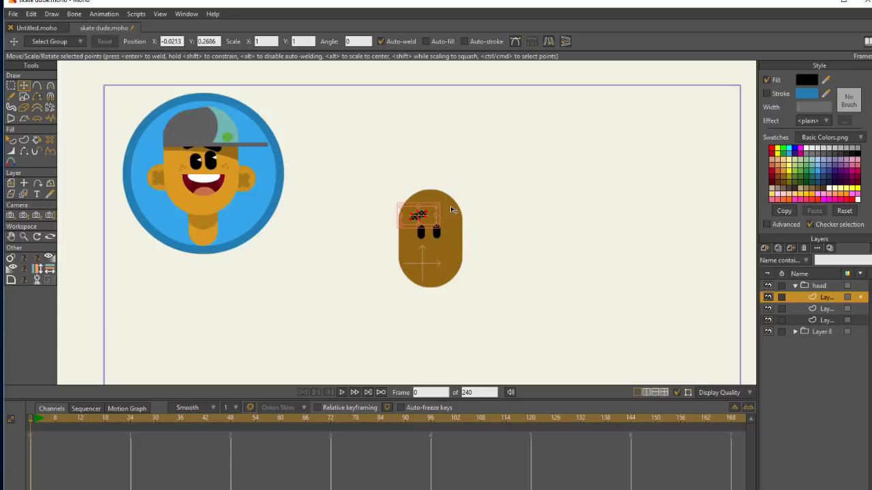
key(ctrl+z)
key(ctrl+z)
key(ctrl+z)
key(ctrl+z)
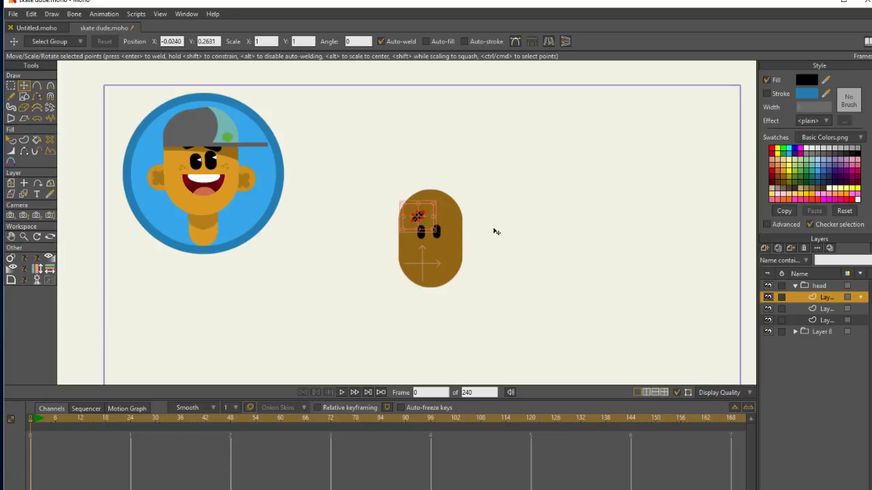
key(ctrl+z)
key(ctrl+z)
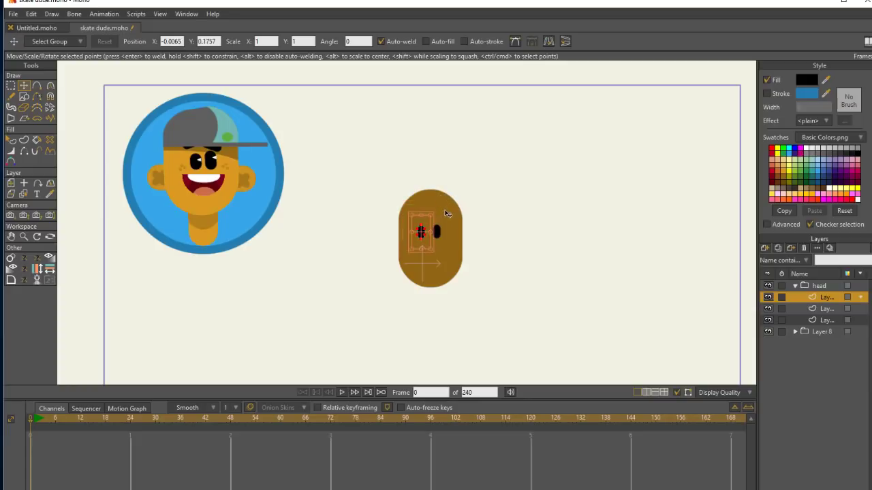
Reshape the pasted eye into a tilted left eyebrow and place a horizontally flipped copy above the right eye.
mouse_move(425, 225)
mouse_down()
mouse_move(419, 191)
mouse_move(436, 216)
mouse_move(428, 214)
mouse_up()
click(420, 191)
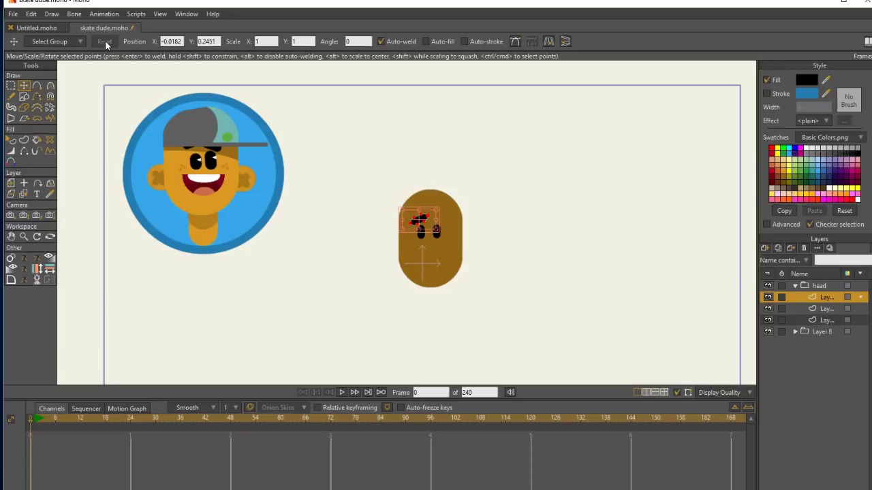
click(547, 42)
drag(434, 217, 453, 214)
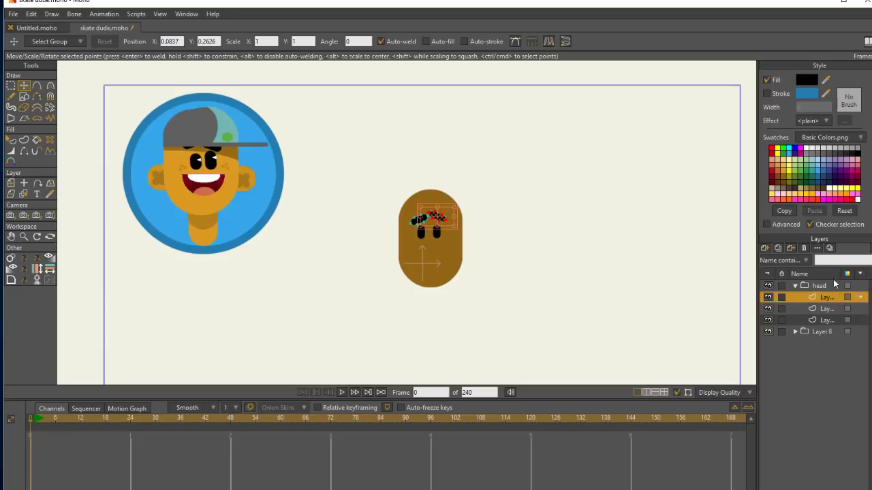
Cut both eyes from the head shape's layer and paste them into the empty middle vector layer.
click(826, 309)
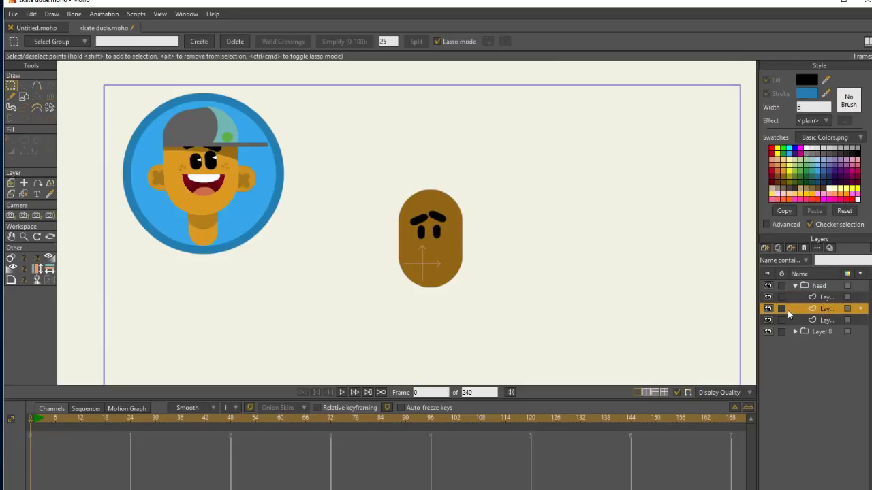
click(825, 298)
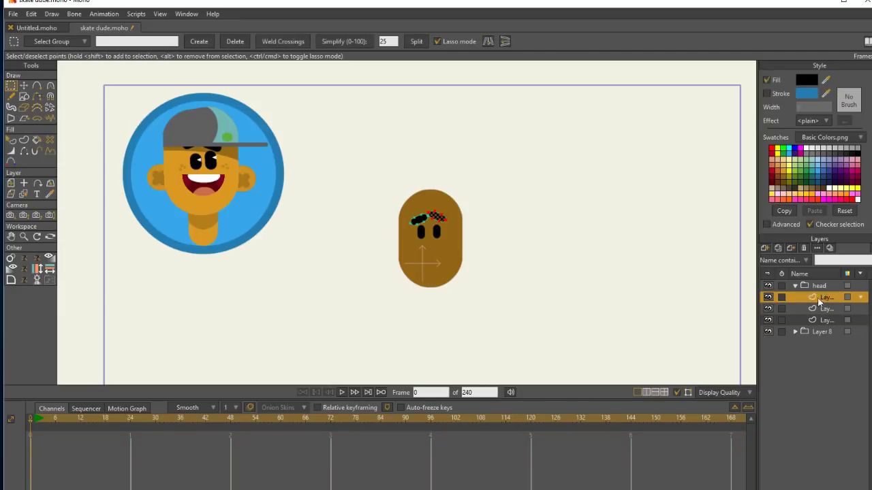
click(823, 320)
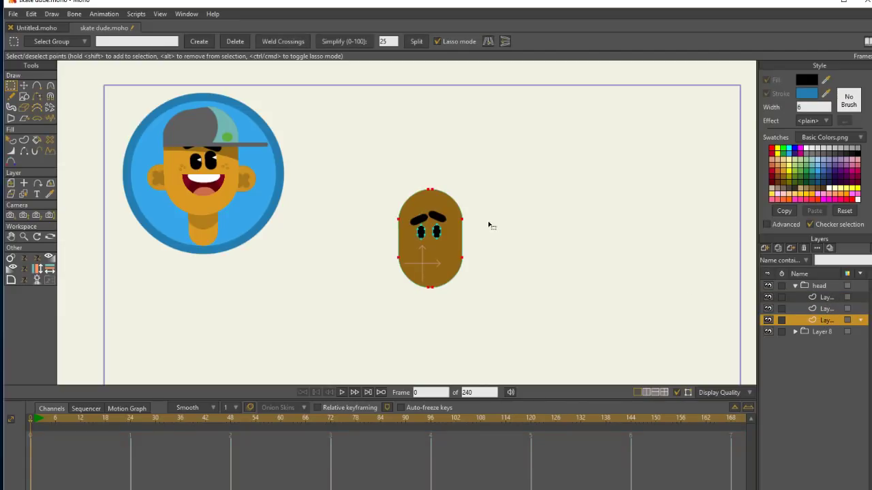
mouse_move(443, 225)
mouse_down()
mouse_move(438, 220)
mouse_move(450, 238)
mouse_move(450, 226)
mouse_up()
click(34, 15)
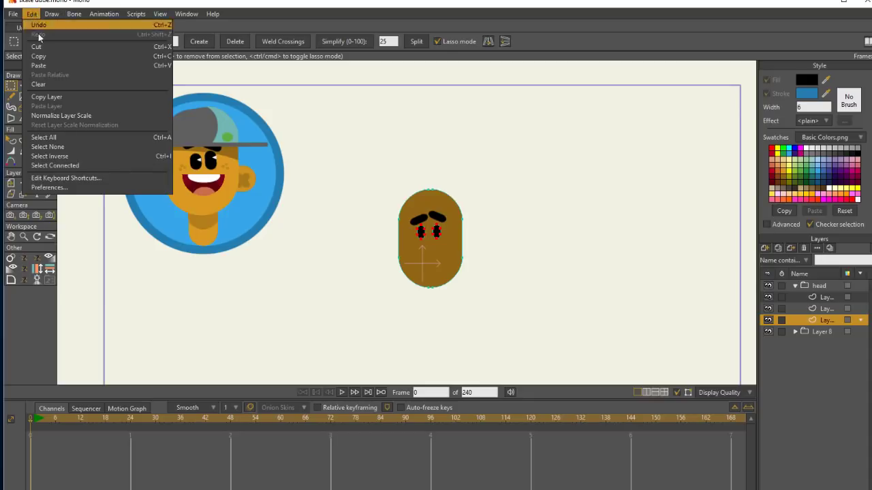
click(46, 45)
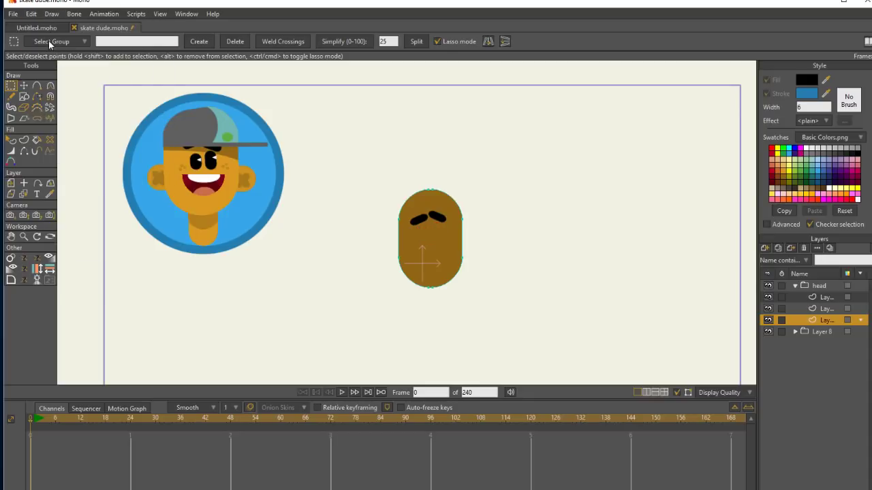
click(825, 309)
key(ctrl+v)
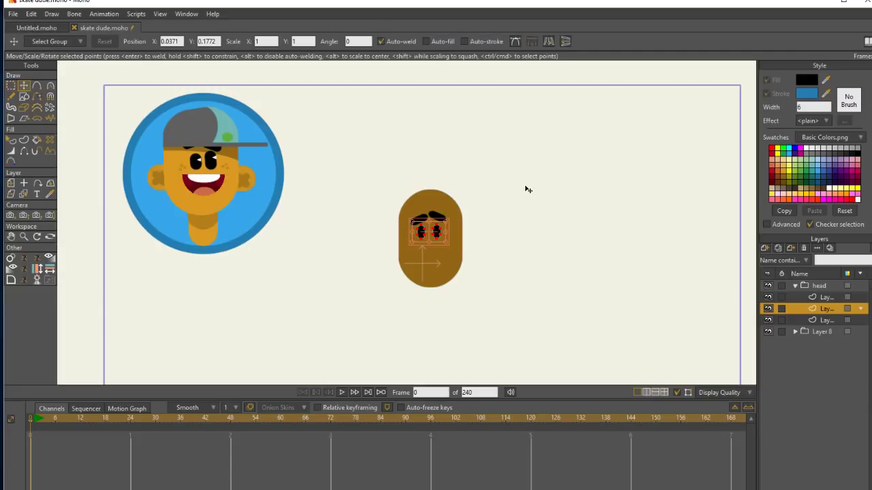
click(24, 236)
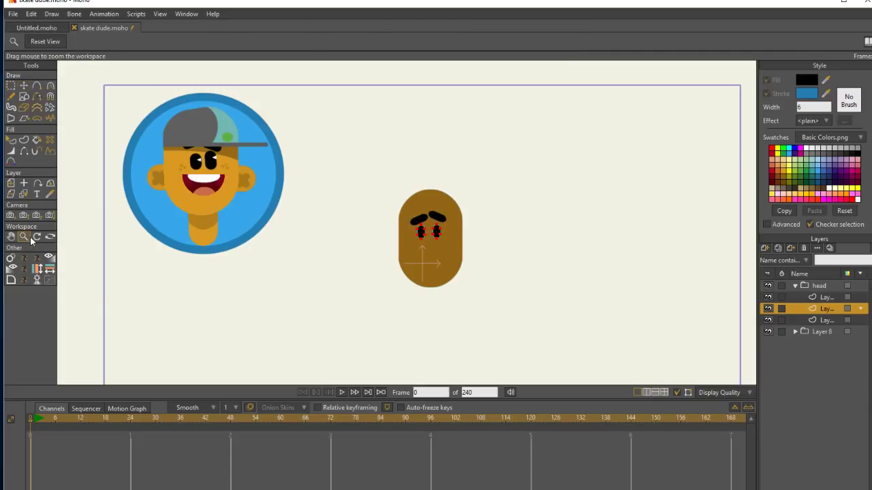
Nudge the right eye slightly outward, away from the left eye.
drag(468, 245, 622, 241)
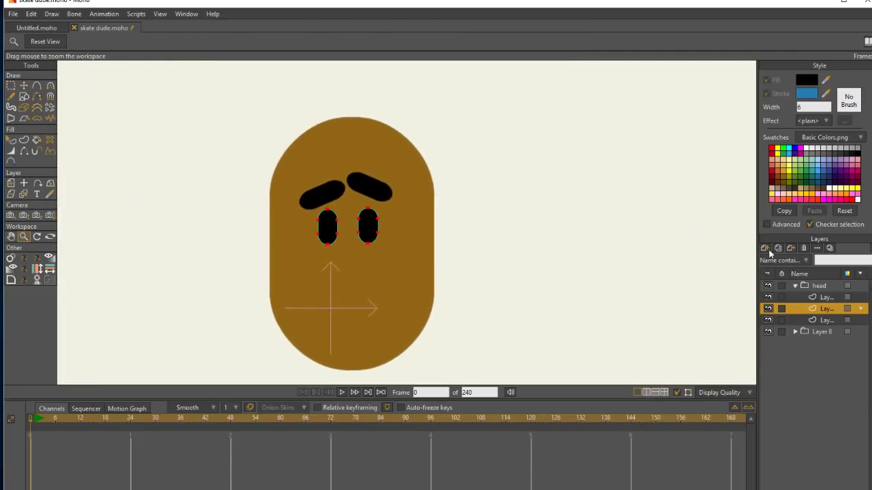
click(24, 86)
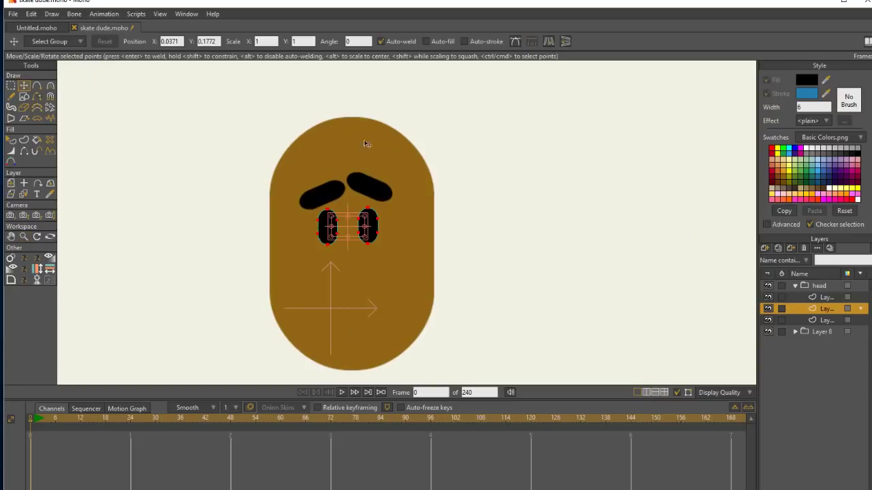
click(370, 224)
drag(372, 225, 374, 227)
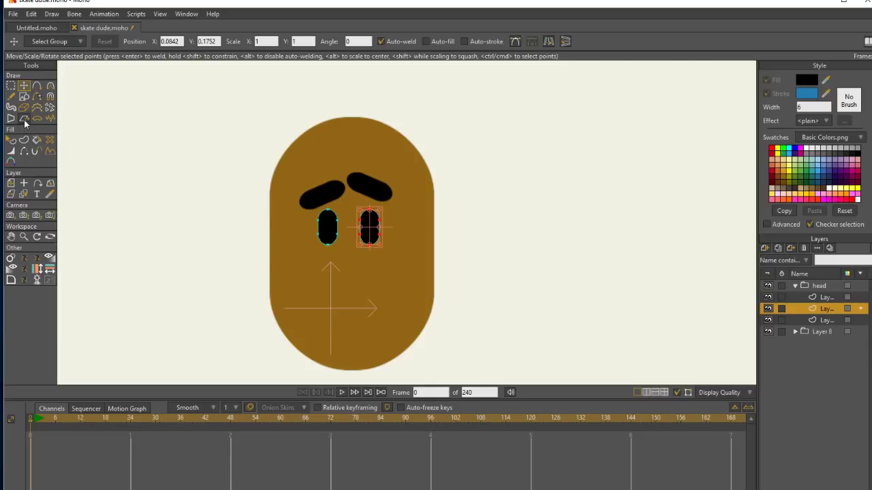
Draw a small white triangle between the eyes, then rotate it and place it on the left eye as a highlight.
click(24, 97)
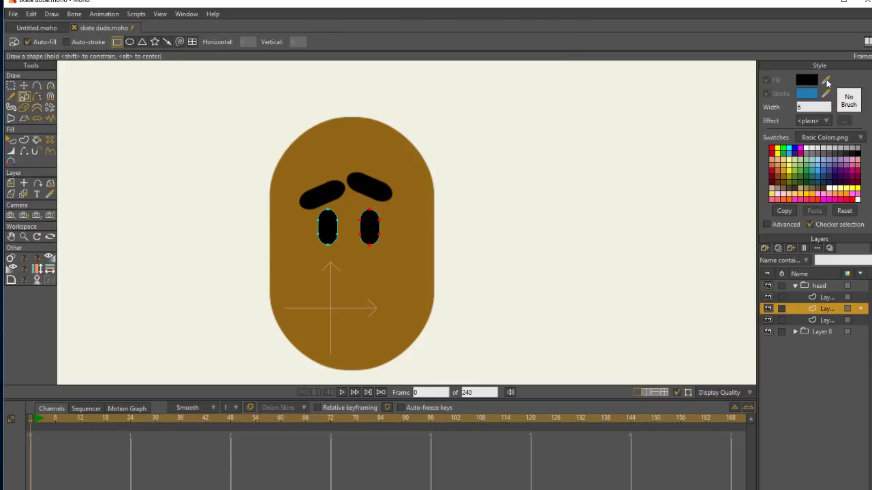
drag(827, 81, 807, 147)
click(143, 42)
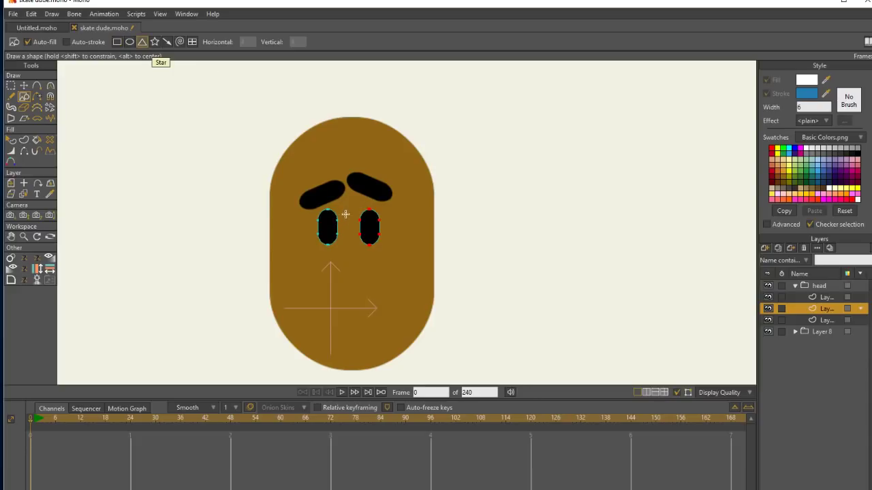
drag(345, 216, 351, 222)
click(23, 85)
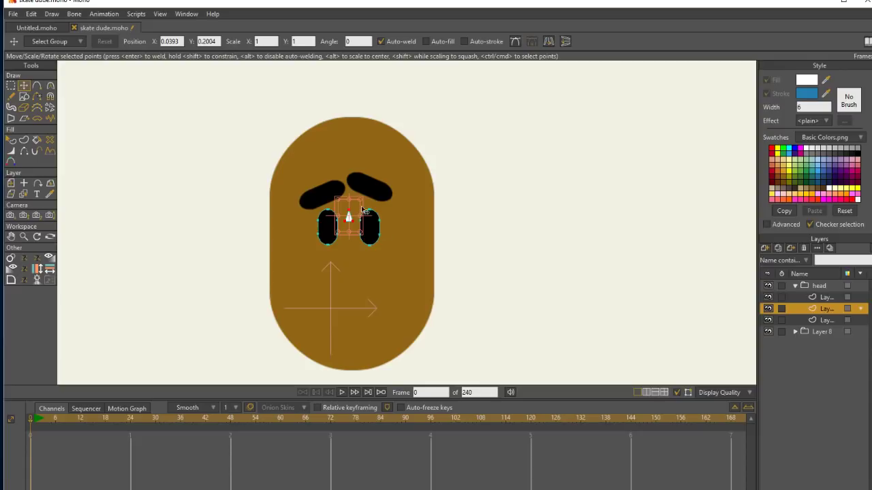
drag(362, 206, 343, 219)
Duplicate the white triangular highlight and place the copy at the same height on the right eye.
click(32, 13)
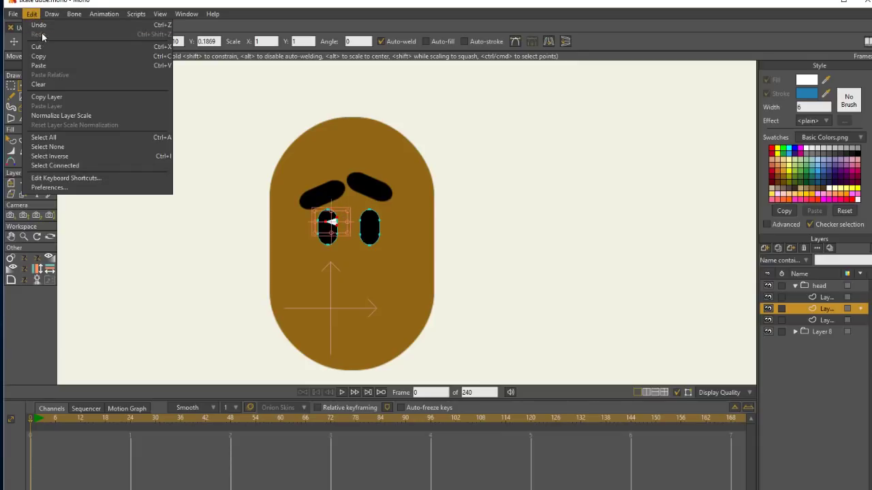
click(344, 215)
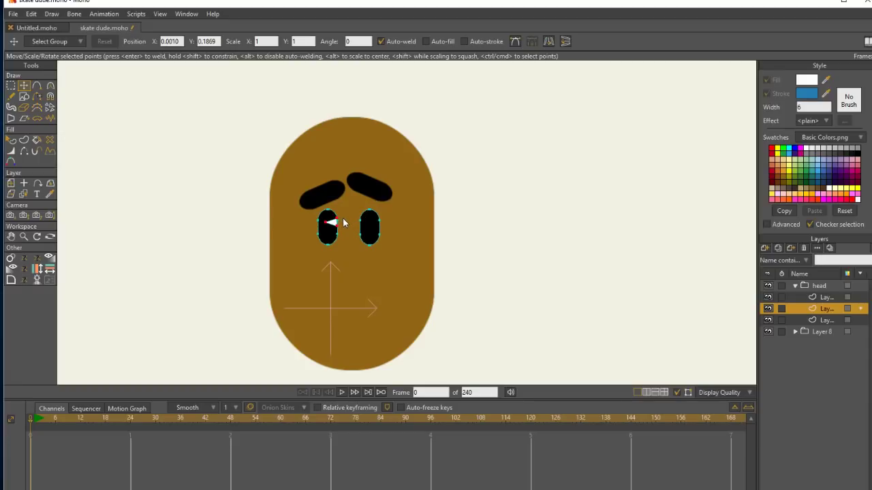
drag(342, 217, 385, 220)
key(ctrl+v)
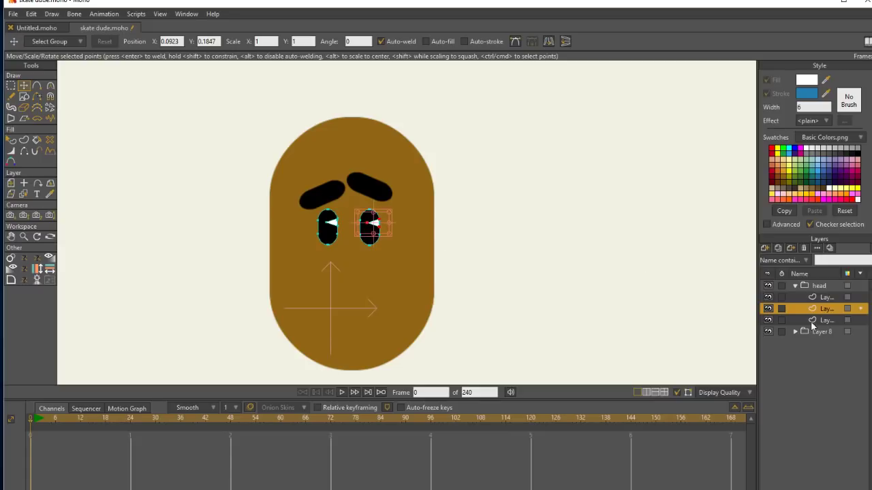
click(827, 286)
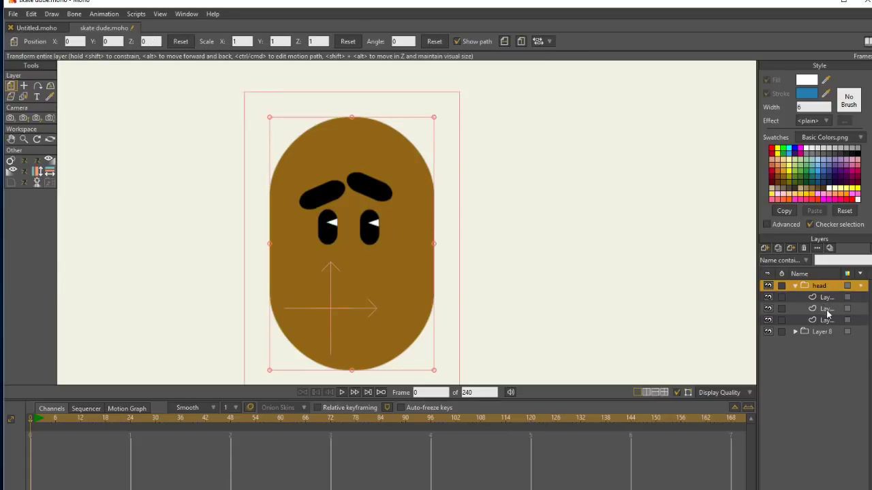
click(827, 320)
click(828, 308)
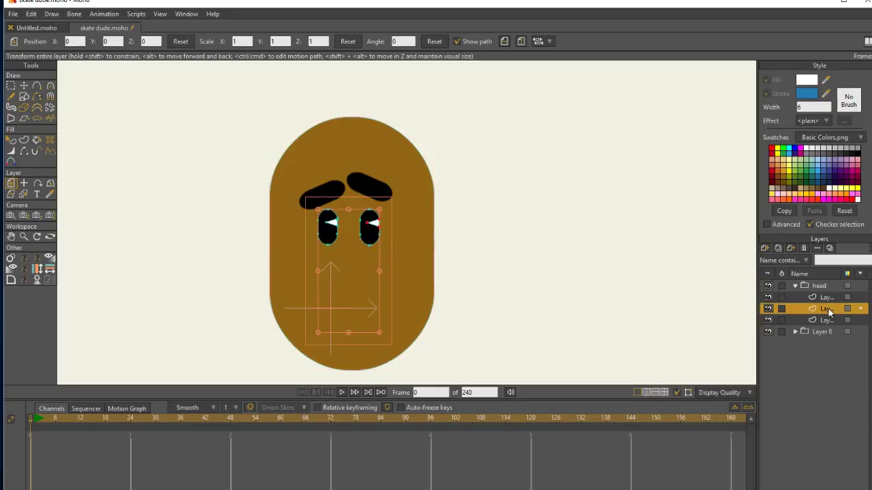
click(829, 297)
click(828, 321)
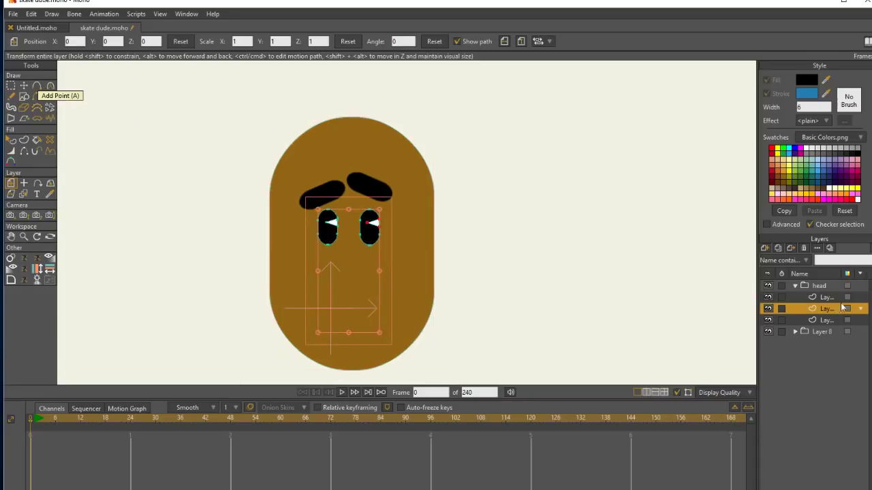
Draw a tiny circle as a freckle on the right cheek in the eyes' vector layer.
click(839, 310)
click(24, 96)
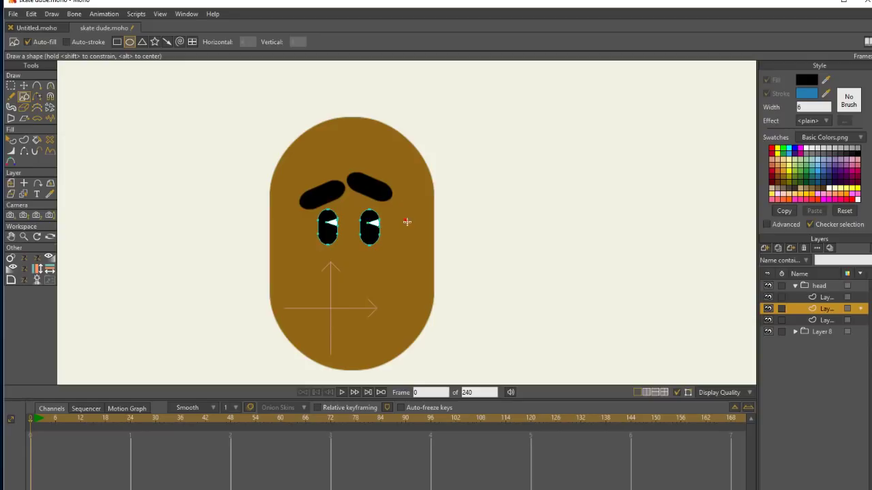
drag(407, 221, 405, 251)
key(t)
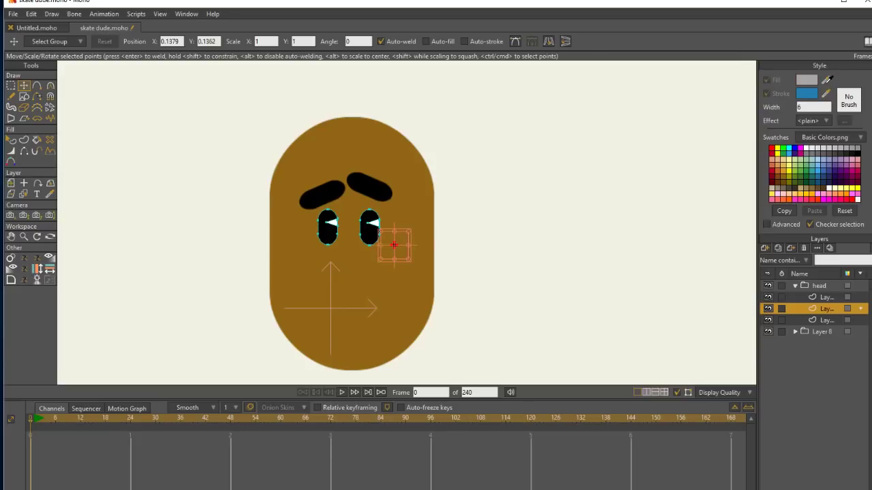
Set the freckle's fill to dark brown and deselect it.
click(785, 179)
click(12, 141)
click(395, 245)
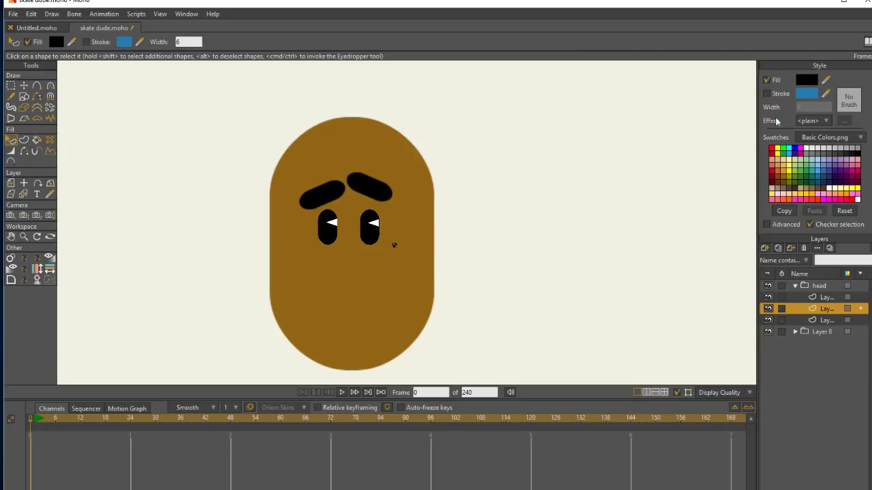
click(787, 179)
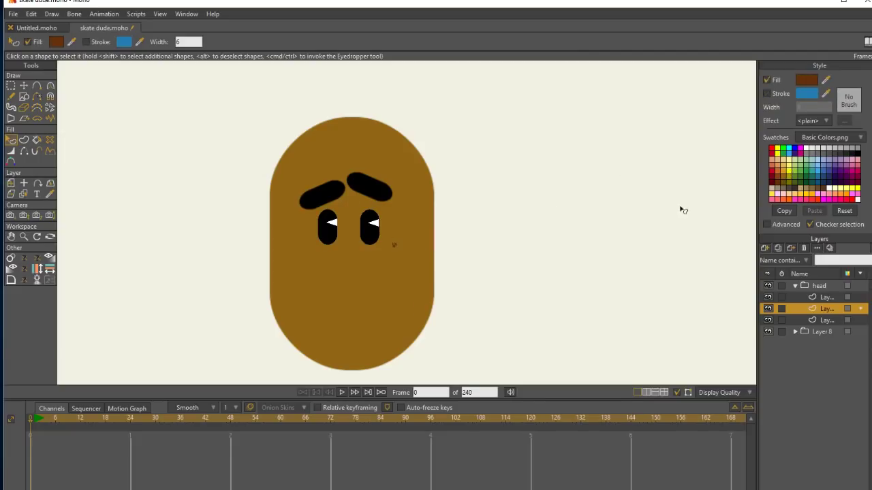
click(534, 263)
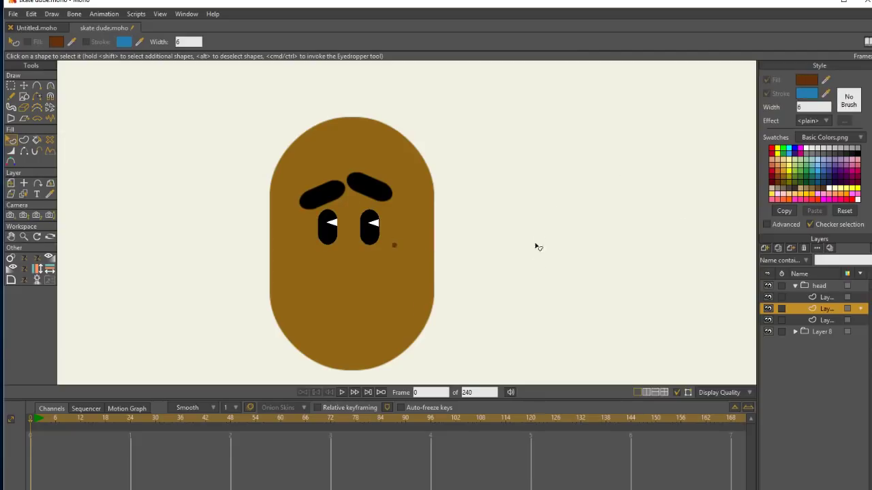
Duplicate the freckle twice and arrange the three dots in a small triangular cluster on the right cheek.
click(11, 85)
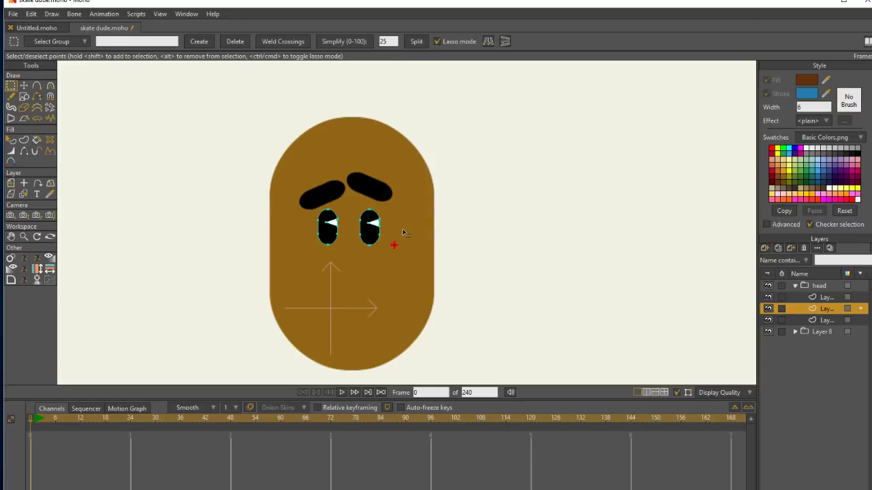
key(t)
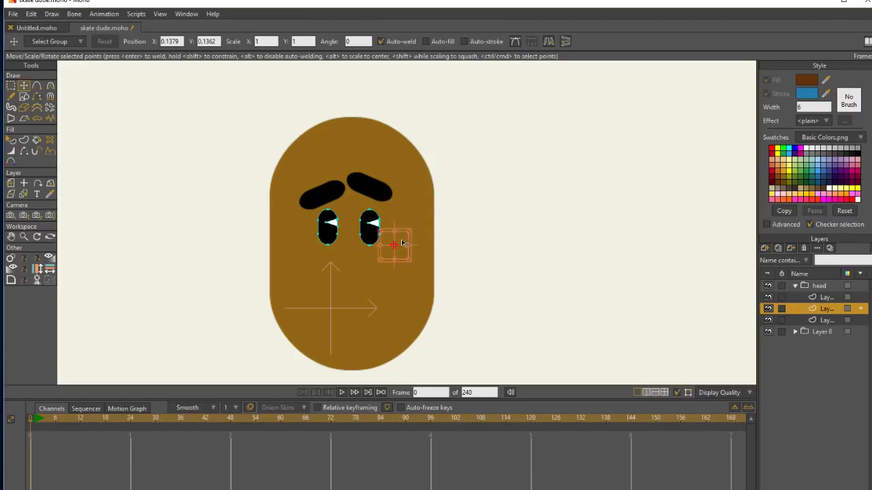
mouse_move(400, 242)
mouse_down()
mouse_move(406, 248)
mouse_move(421, 216)
mouse_up()
click(410, 226)
Duplicate the three-freckle cluster and place the copy on the left cheek below the left eye.
click(11, 86)
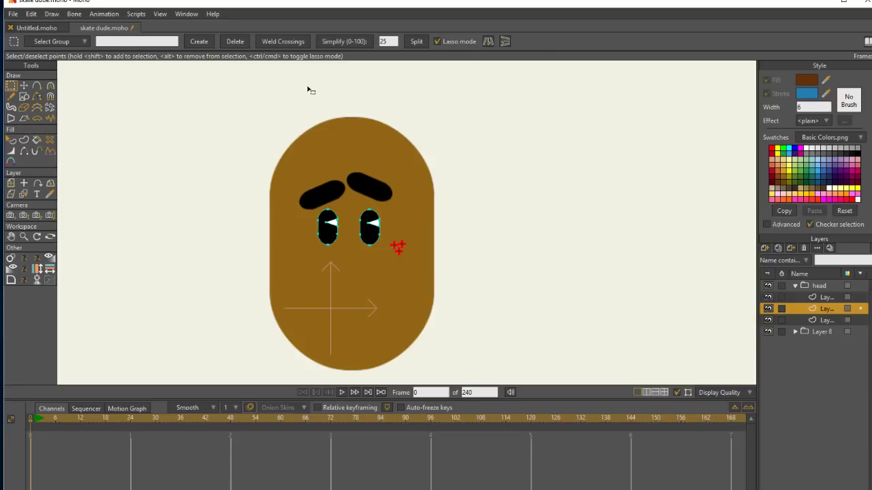
key(t)
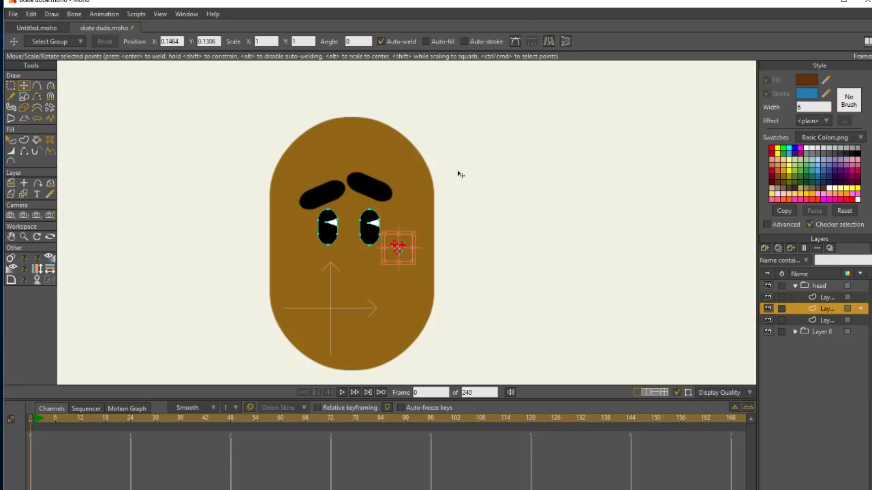
drag(399, 247, 319, 248)
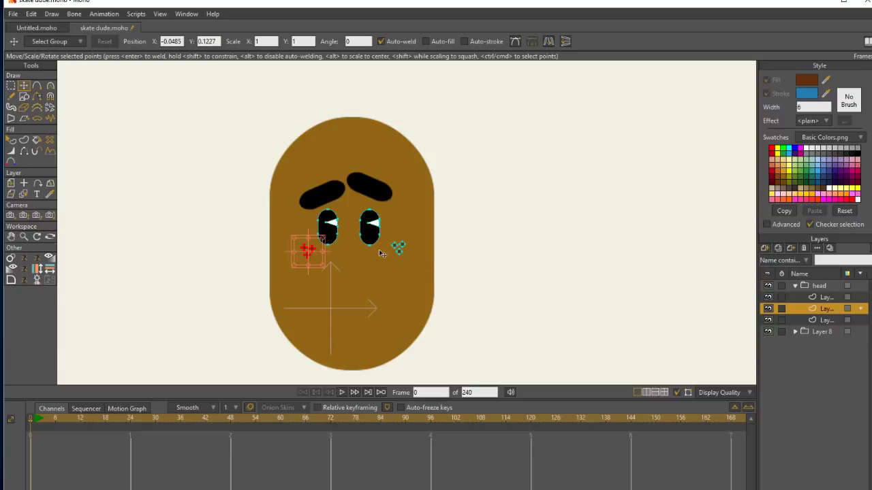
Collapse the head group and add a new group layer above it.
click(825, 320)
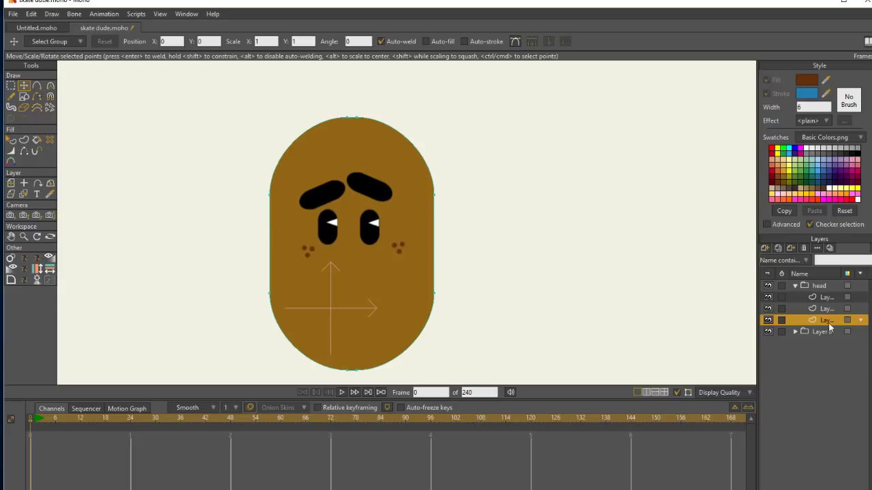
click(833, 310)
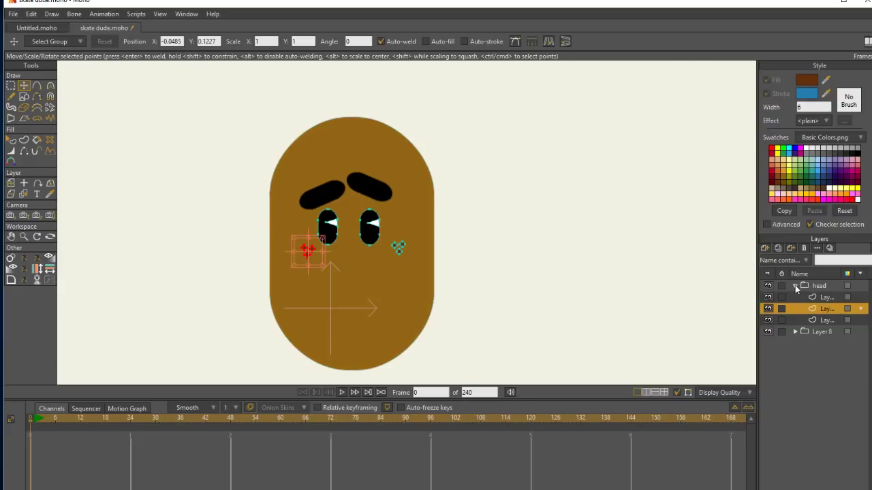
click(796, 285)
click(769, 250)
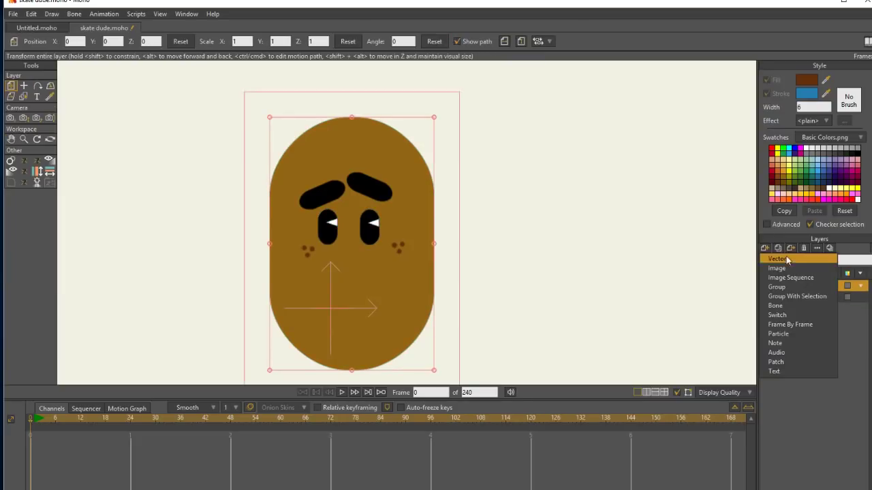
click(791, 289)
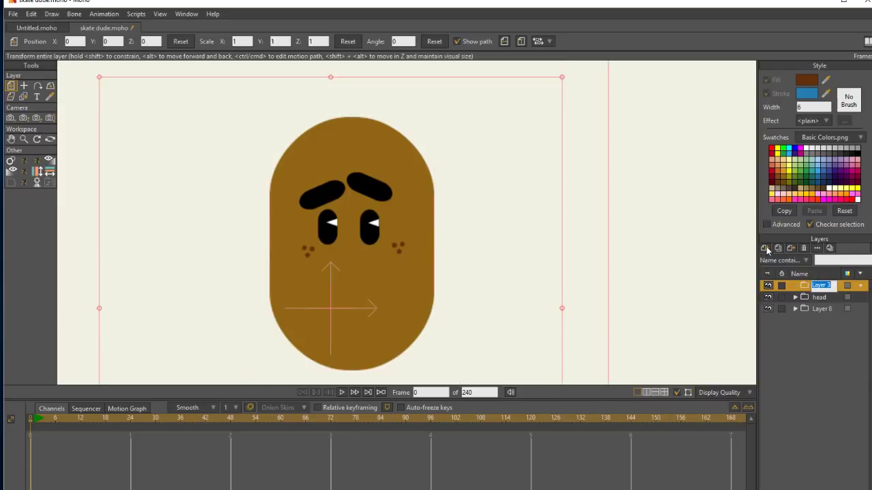
Add a new vector layer and put it inside the new group.
click(765, 248)
click(790, 262)
drag(812, 289, 824, 297)
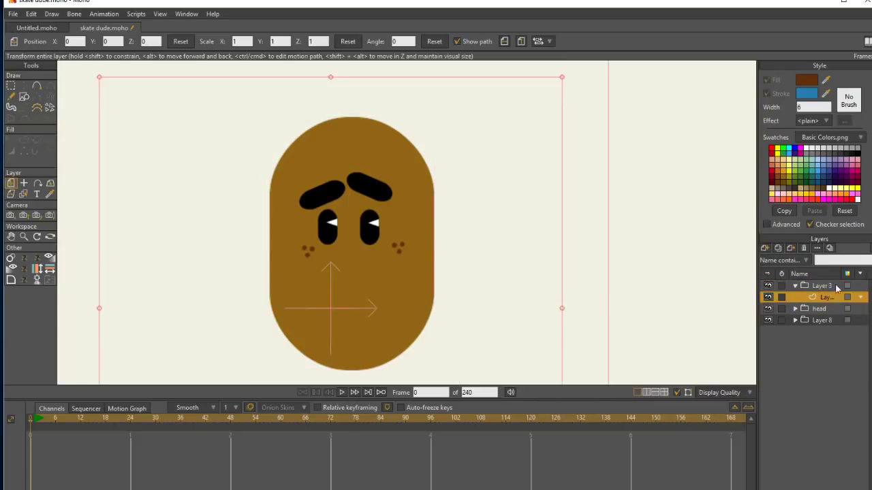
Draw a dark red filled circle without stroke beside the head, about half the head's width.
click(24, 96)
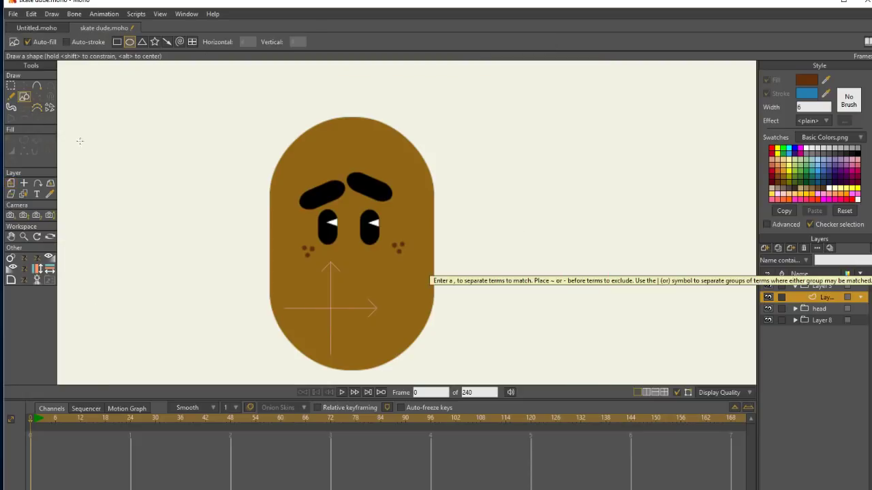
click(775, 172)
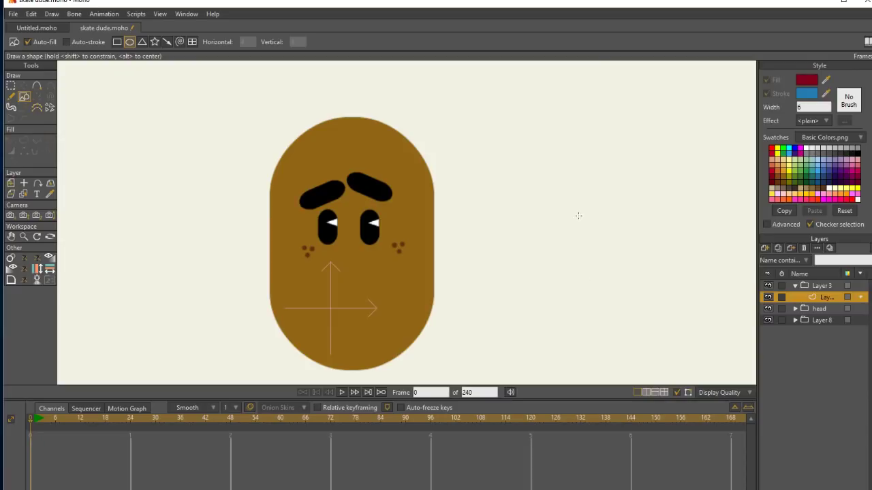
drag(498, 226, 573, 300)
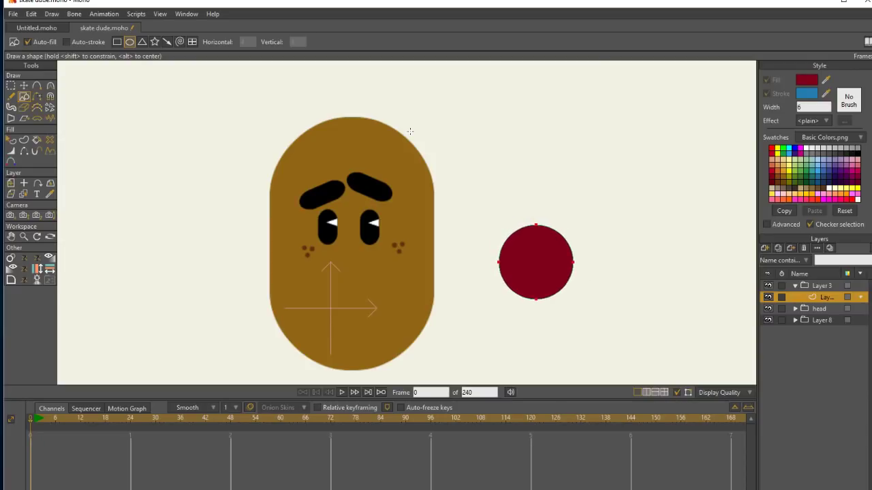
Add a straight horizontal edge across the middle of the circle and delete the circle's red fill shape.
click(38, 86)
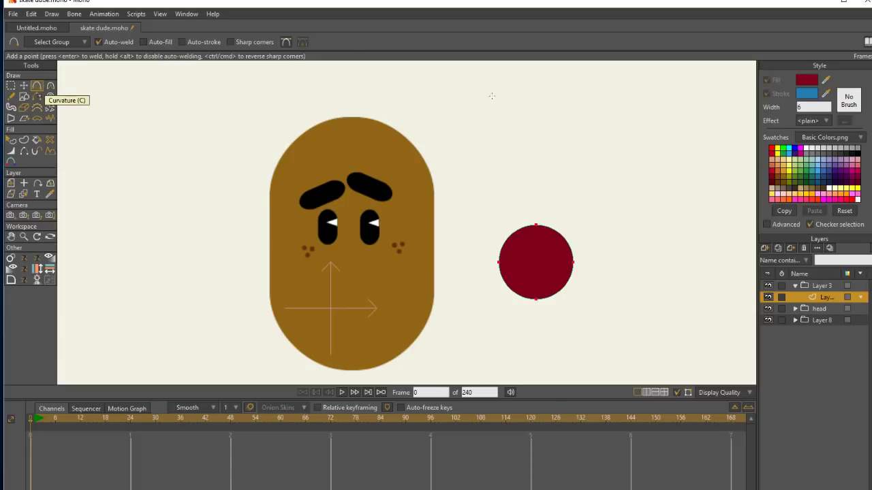
drag(499, 260, 573, 261)
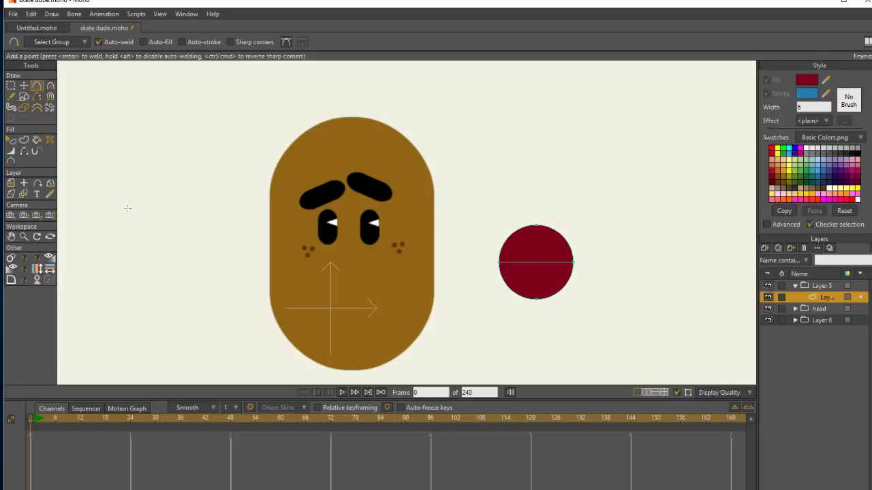
click(51, 141)
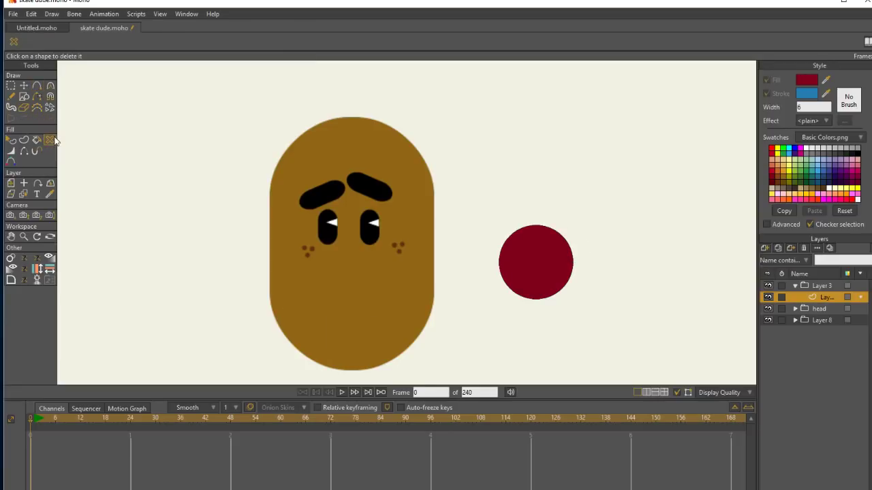
click(553, 289)
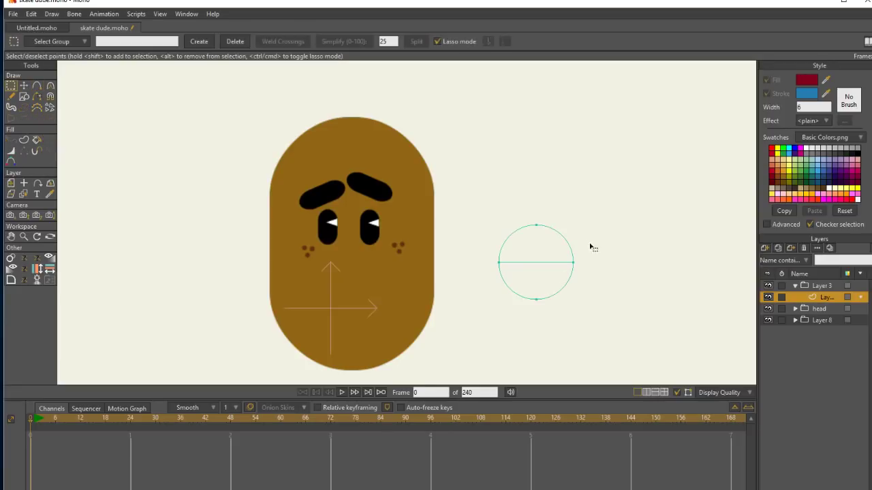
Delete the circle's upper arc and create a dark red fill shape from the remaining lower half circle.
click(37, 98)
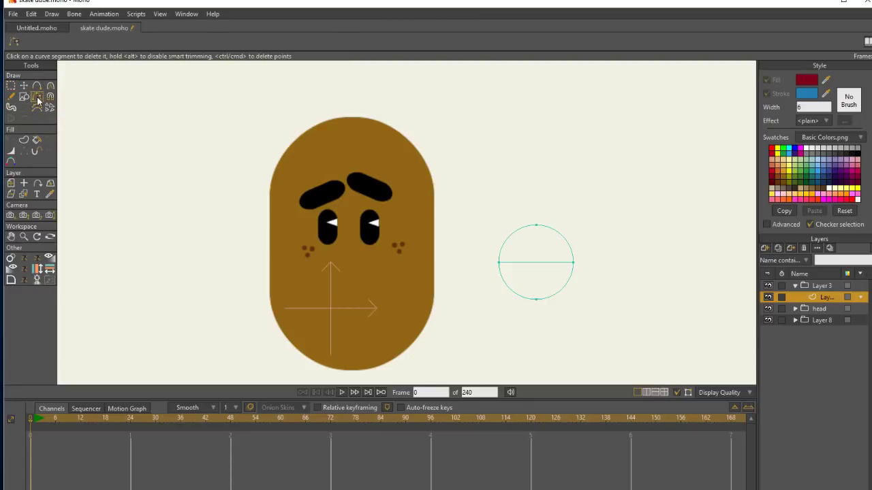
click(537, 226)
key(g)
mouse_move(549, 316)
mouse_down()
mouse_move(598, 281)
mouse_move(530, 221)
mouse_move(566, 303)
mouse_up()
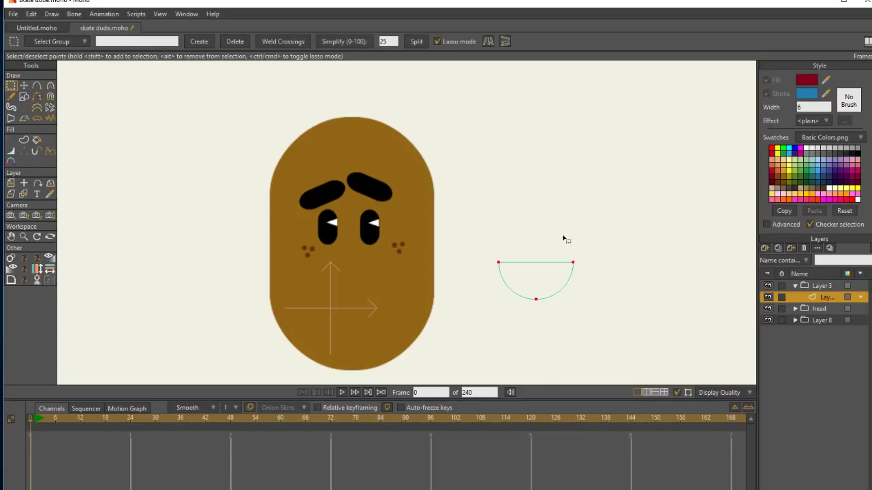
click(25, 140)
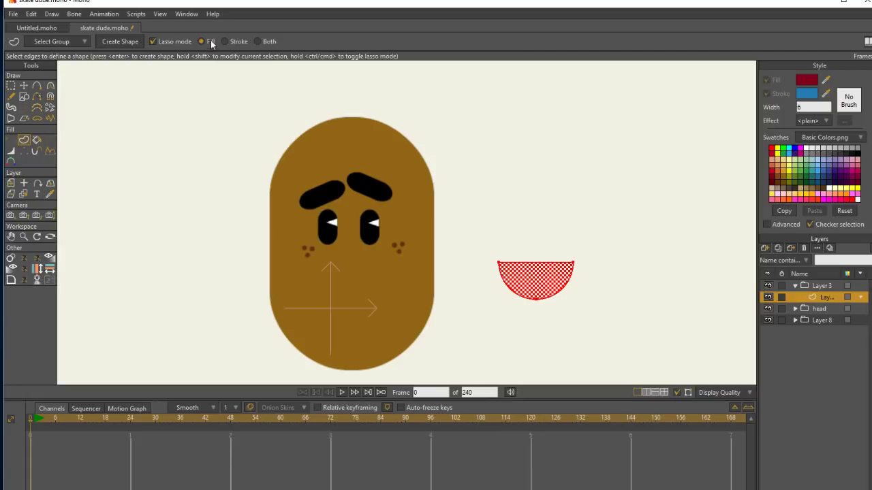
click(128, 42)
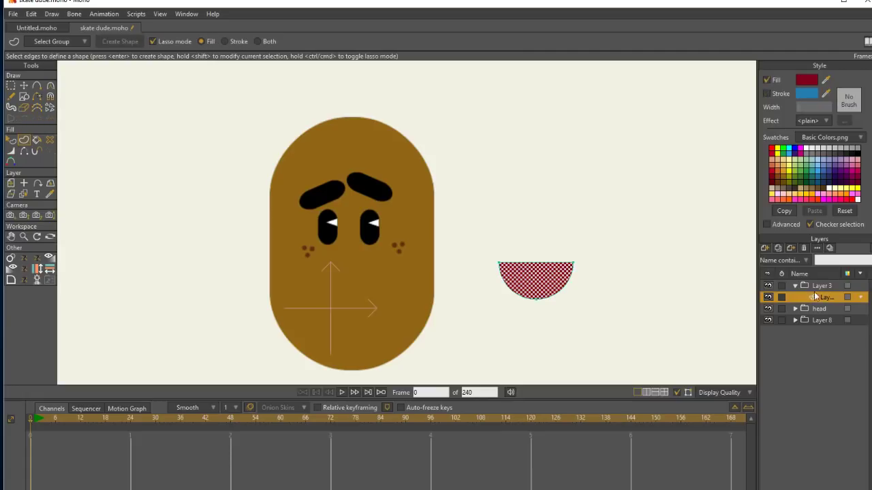
Add a vector layer above the half circle and draw a darker red circle, about 60% of its width, overlapping its lower edge.
click(765, 248)
click(797, 297)
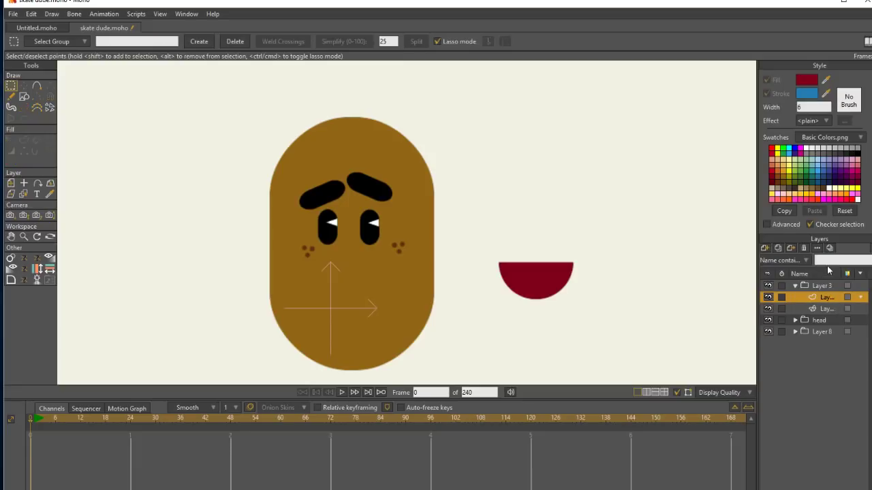
click(830, 286)
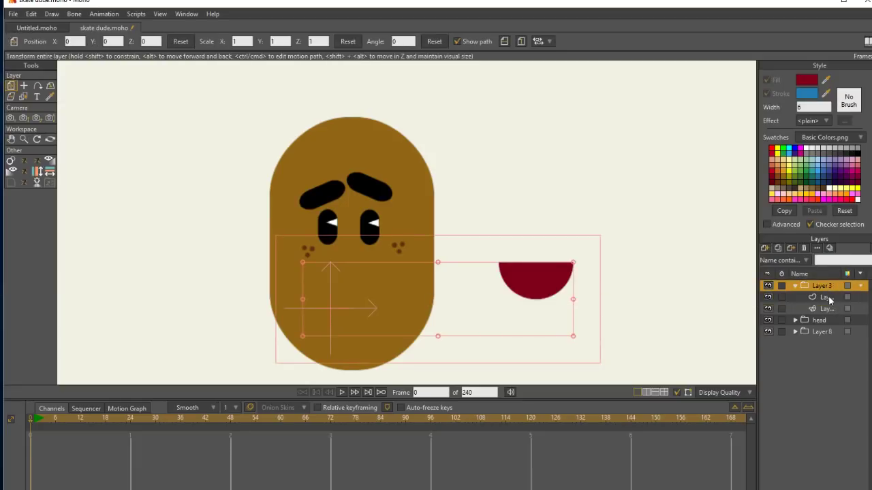
click(826, 297)
click(24, 96)
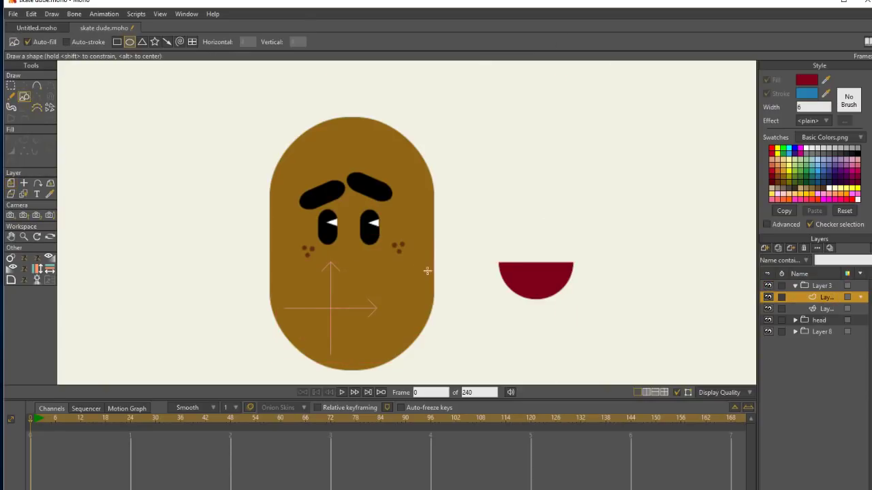
click(829, 80)
drag(823, 96, 772, 181)
drag(826, 80, 774, 179)
drag(522, 279, 545, 295)
click(24, 86)
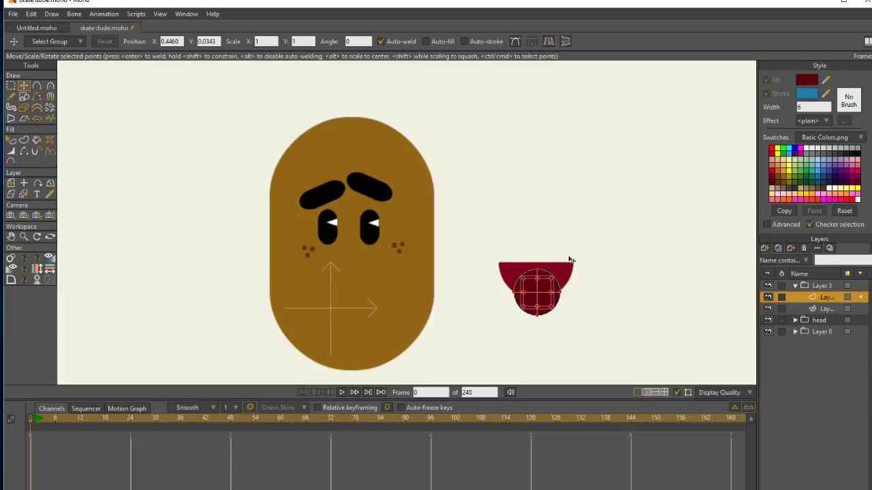
Set the mouth's group layer, Layer 3, to use the Hide all group mask.
double_click(822, 289)
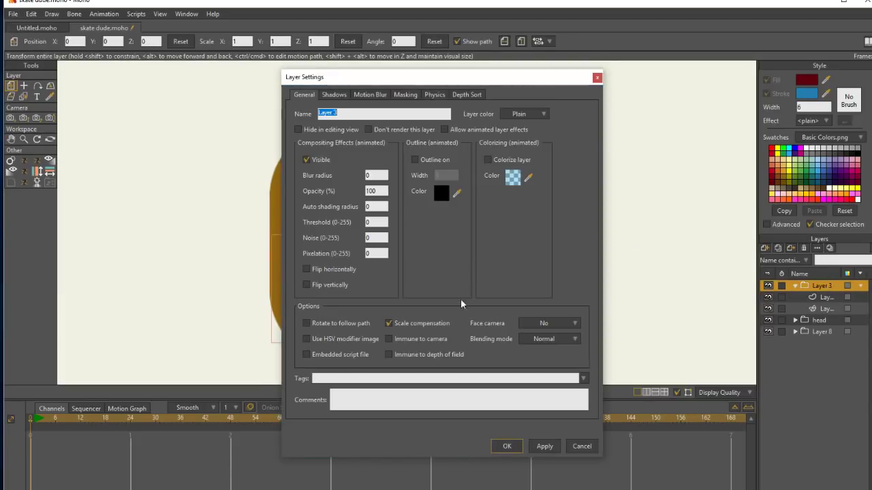
click(408, 94)
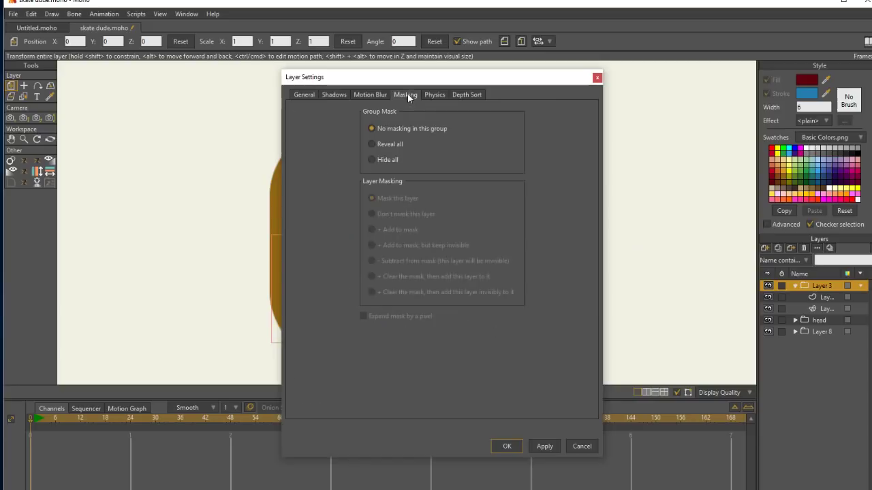
click(544, 446)
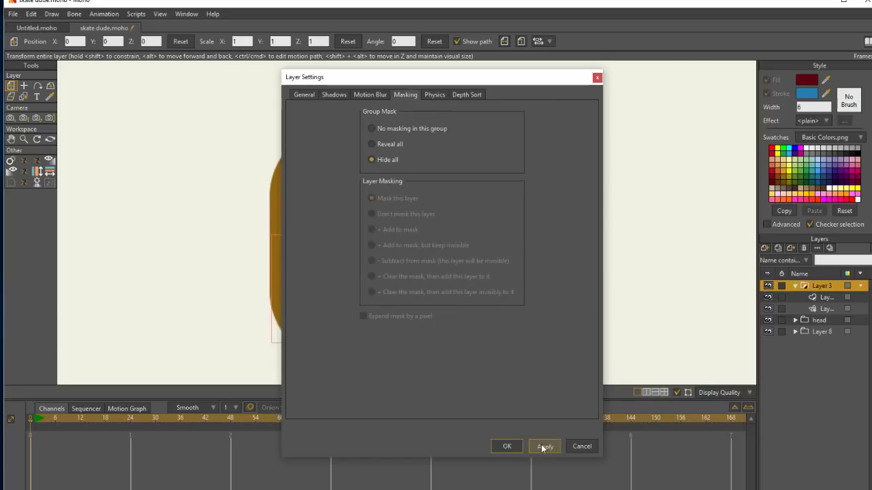
click(506, 447)
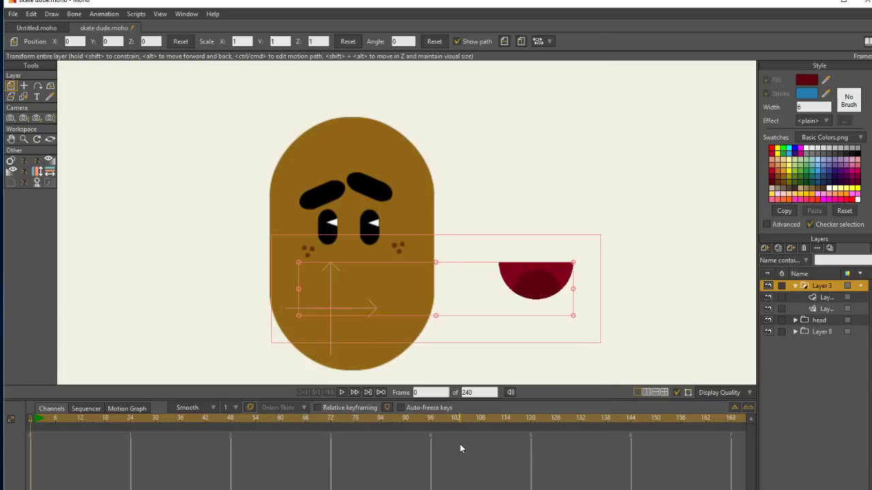
Place the mouth group's origin near the centre of the mouth, at about X 0.45, Y 0.06.
key(o)
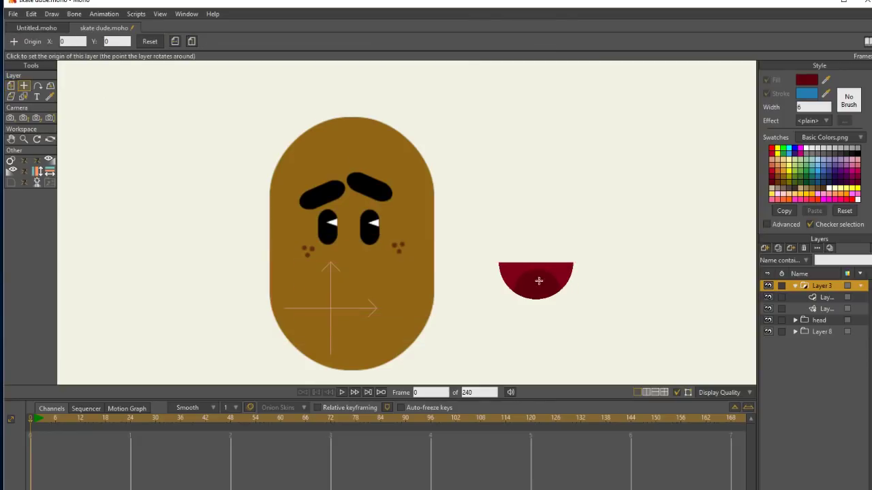
click(535, 281)
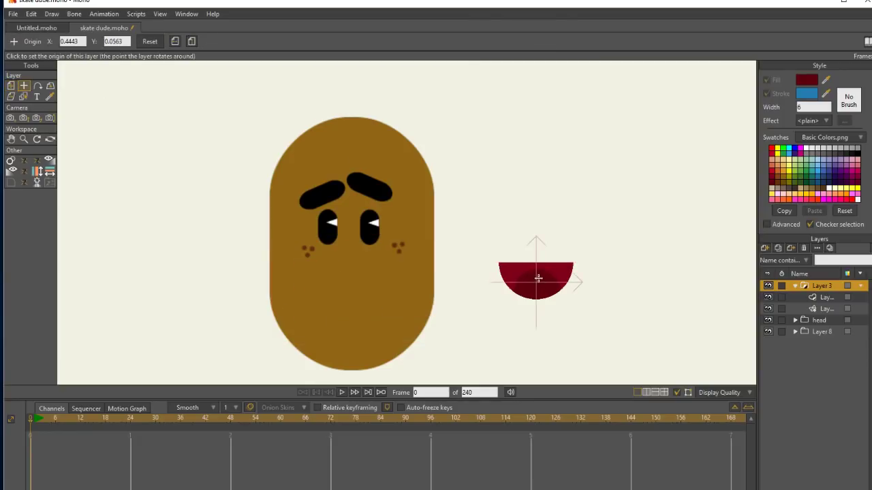
click(538, 278)
click(12, 87)
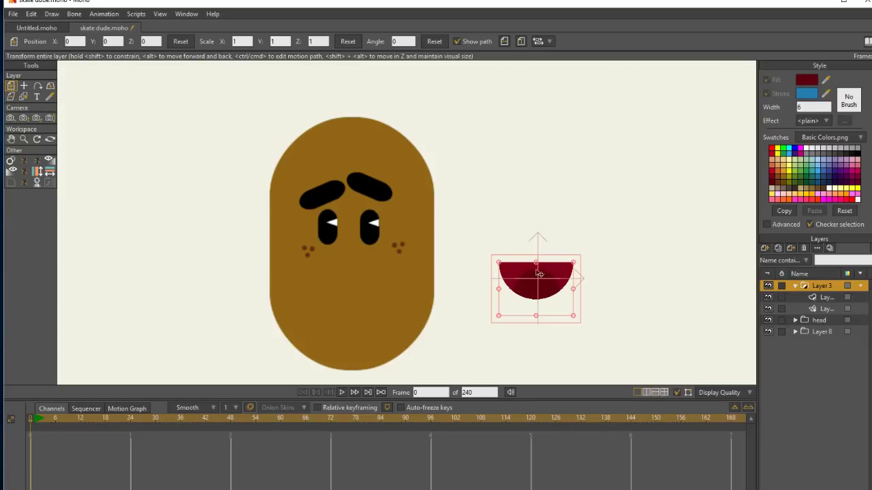
Add a vector layer above the darker circle's layer and draw a flat white ellipse along the mouth's upper edge as teeth.
click(826, 297)
click(783, 257)
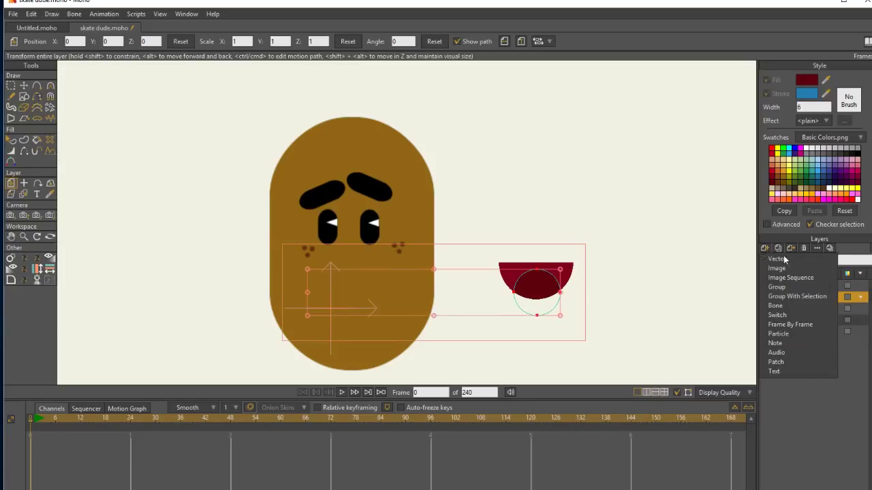
click(790, 260)
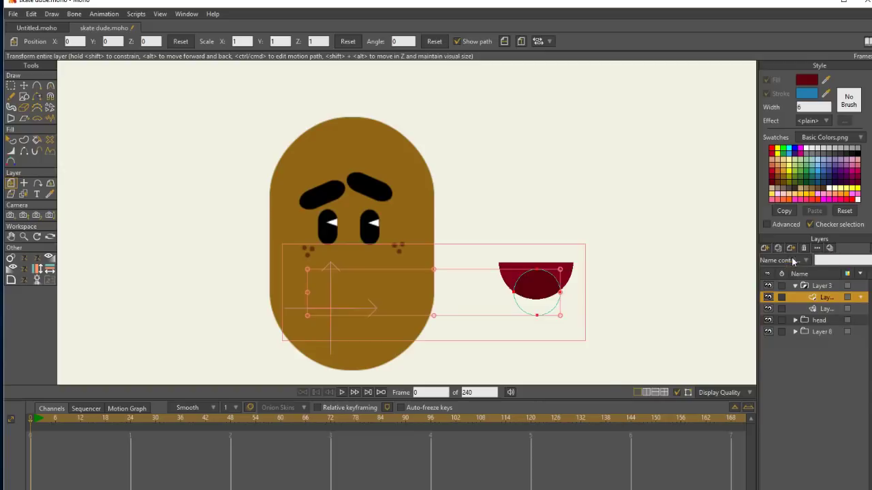
click(24, 98)
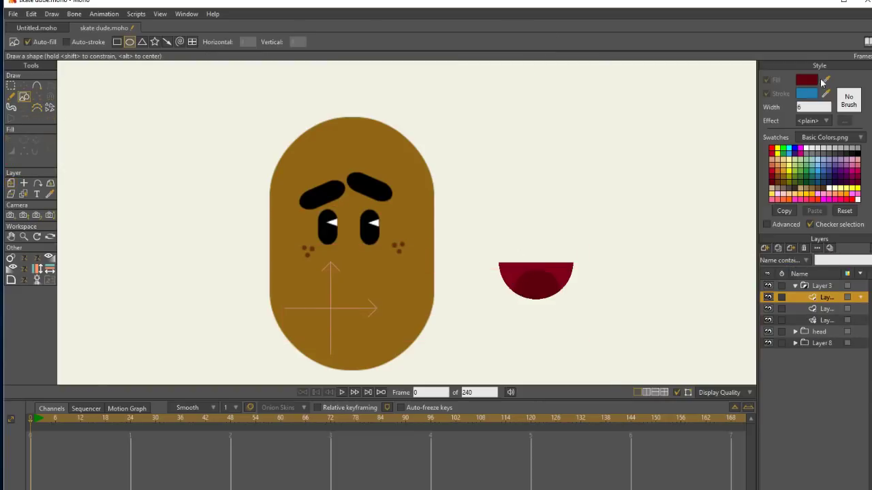
drag(826, 80, 766, 170)
drag(825, 81, 810, 146)
drag(508, 258, 564, 273)
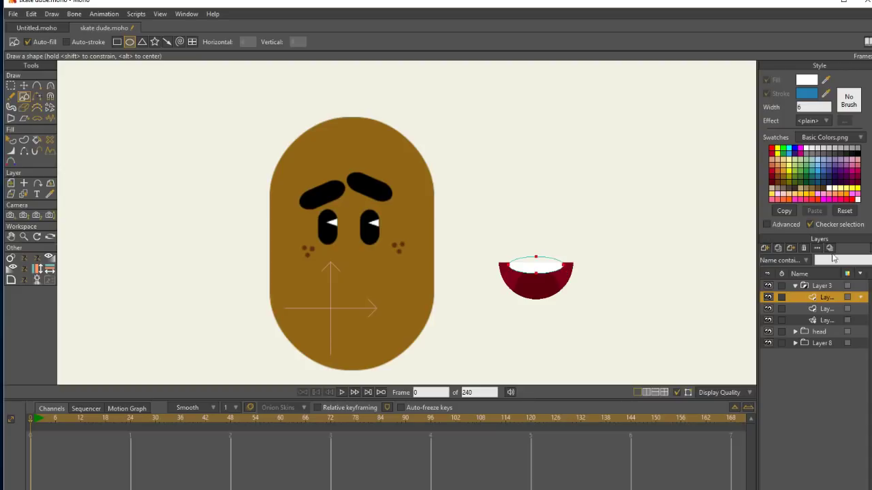
Add a vector layer between the teeth and the darker circle and draw a grey ellipse at the mouth's lower edge as a tongue.
click(828, 309)
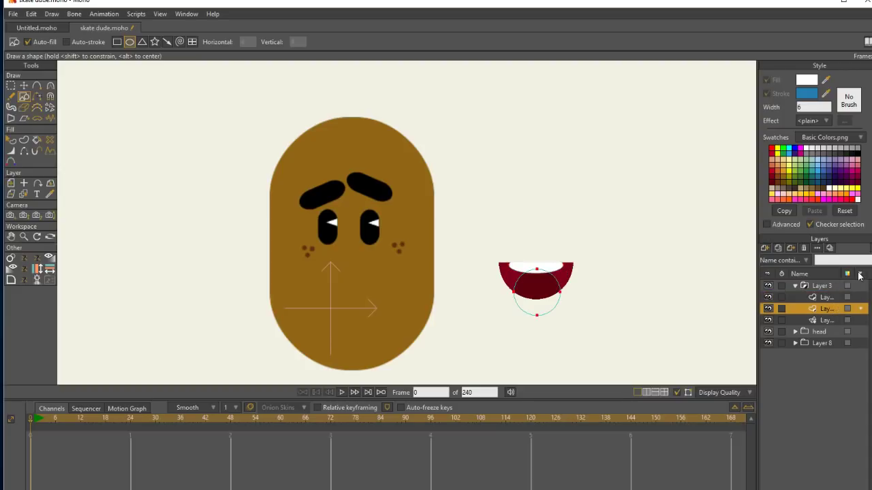
click(765, 249)
click(800, 252)
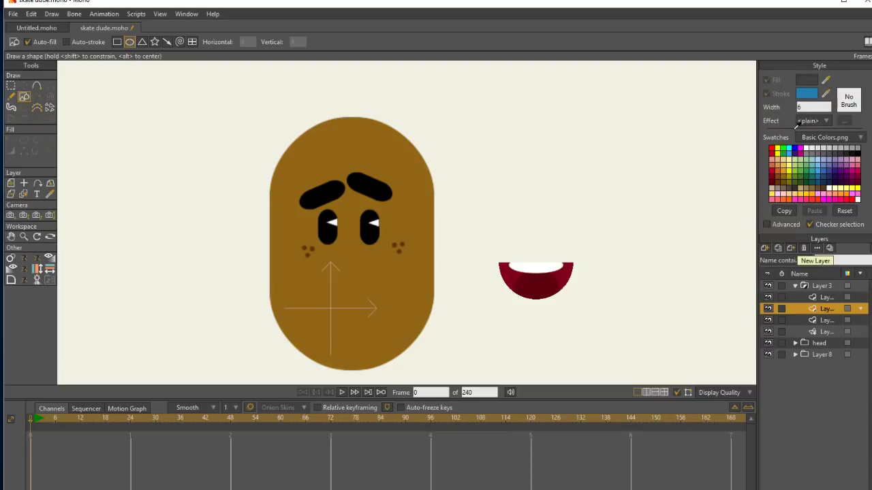
click(776, 162)
click(771, 164)
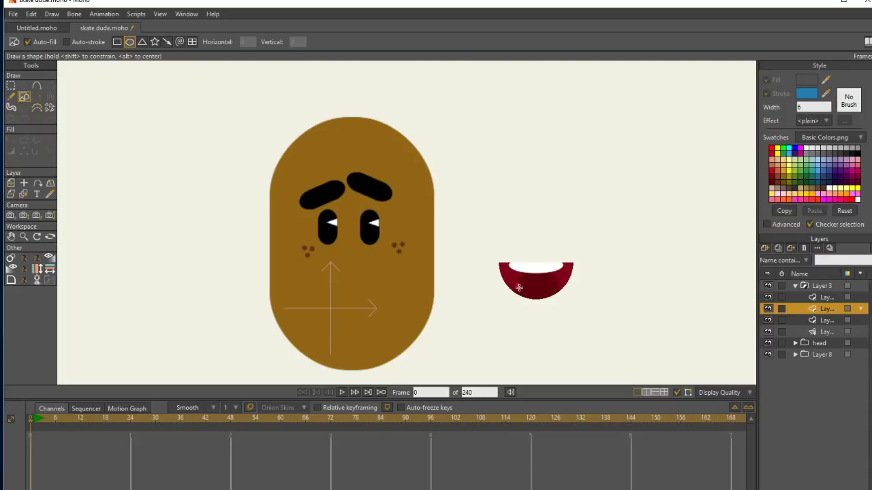
drag(519, 288, 560, 316)
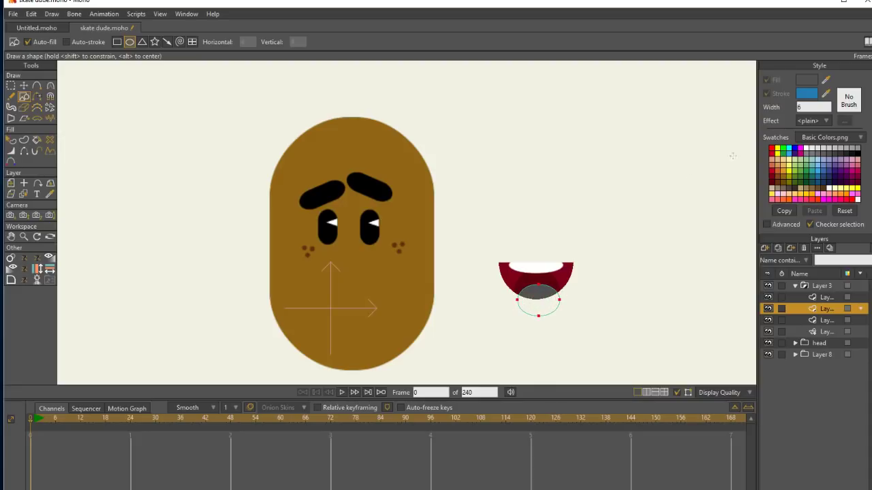
Change the tongue ellipse's fill color to orange-red.
click(775, 160)
key(q)
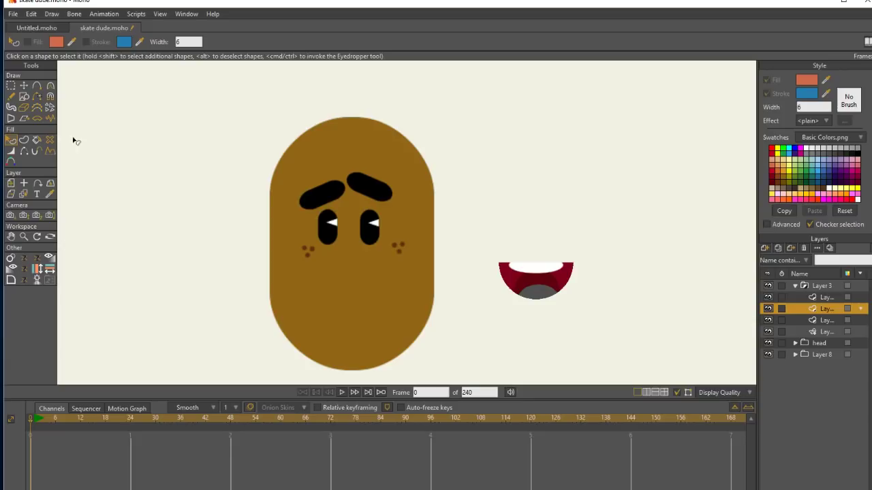
click(542, 292)
click(778, 162)
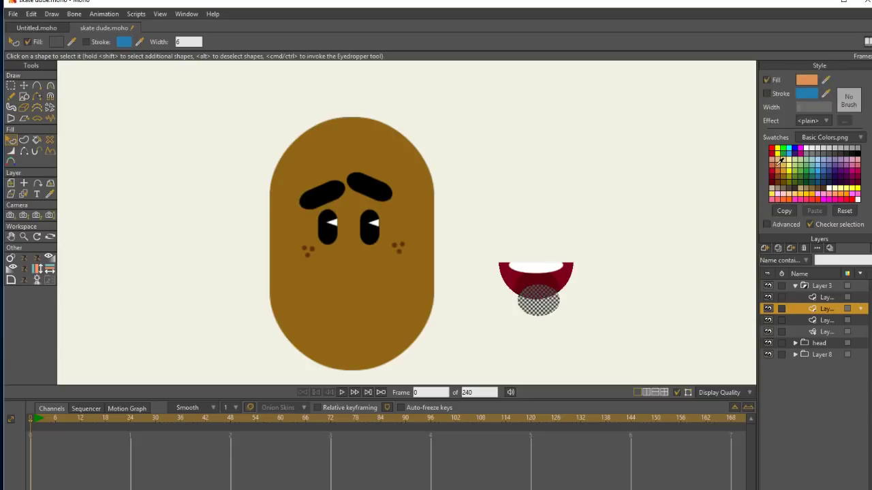
click(779, 166)
click(772, 164)
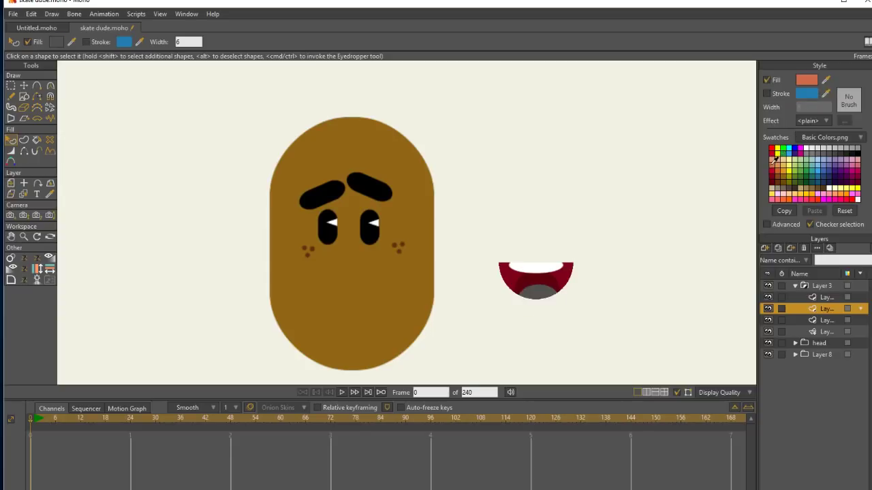
click(24, 86)
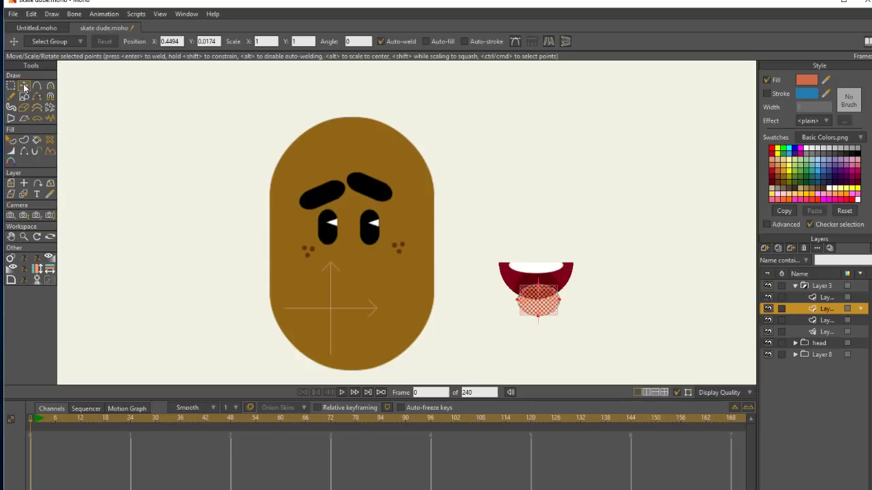
click(826, 286)
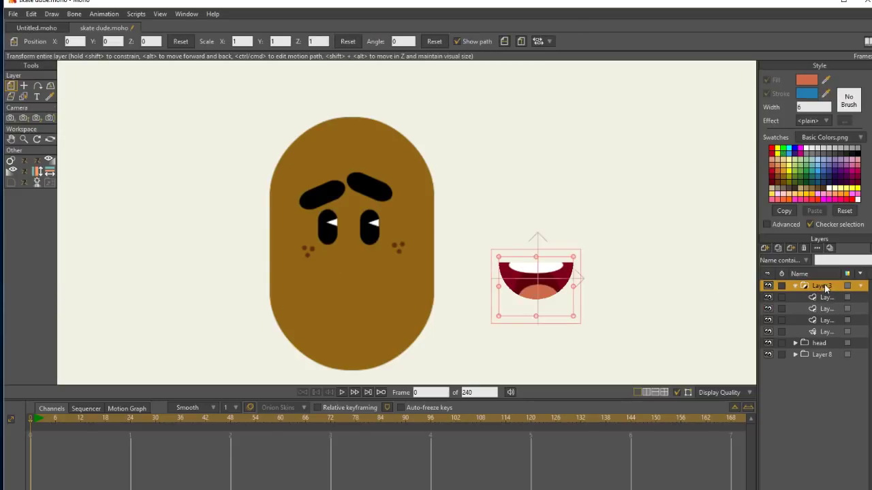
double_click(825, 284)
text(m)
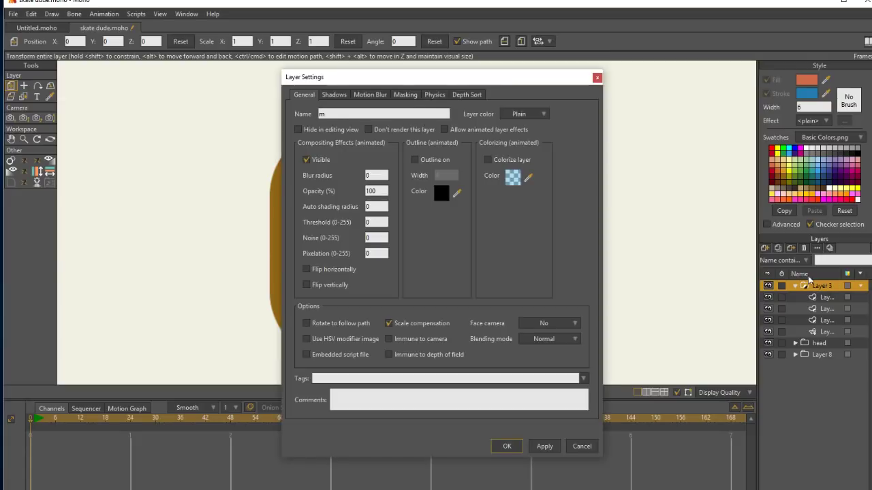
text(o0)
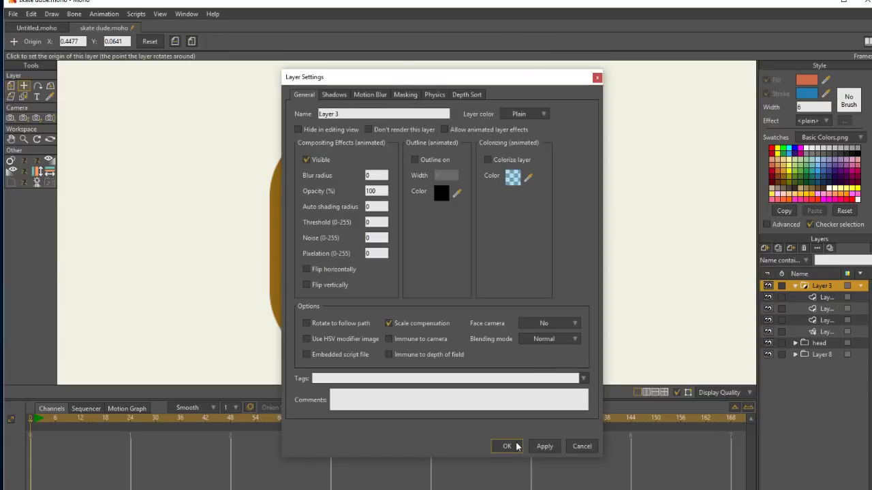
click(512, 446)
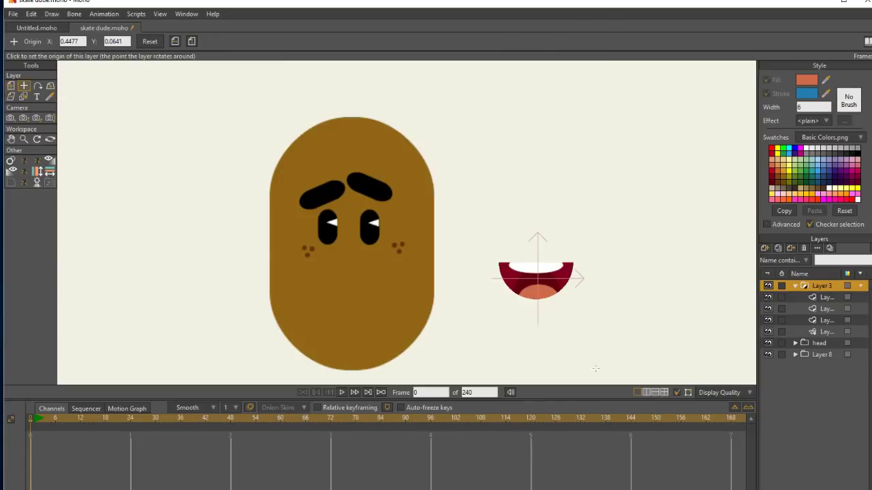
Collapse the Layer 3 group and rename it "mouth".
click(795, 286)
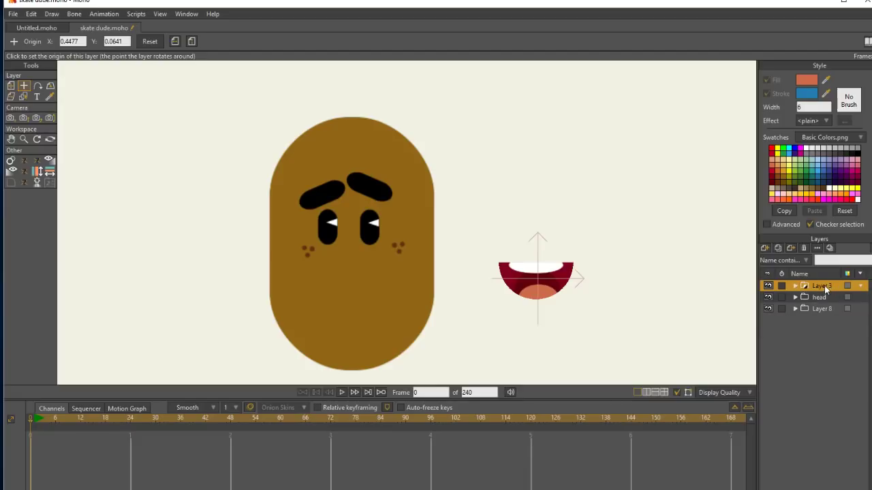
double_click(823, 286)
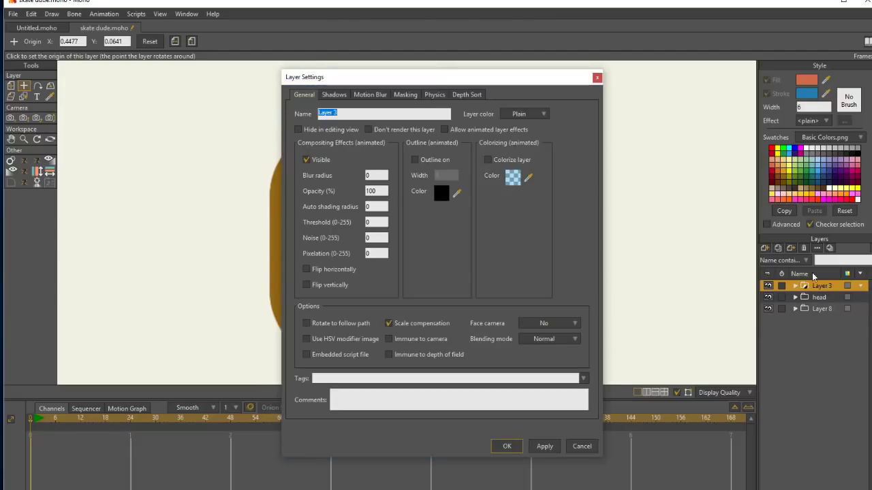
text(mouth)
click(505, 446)
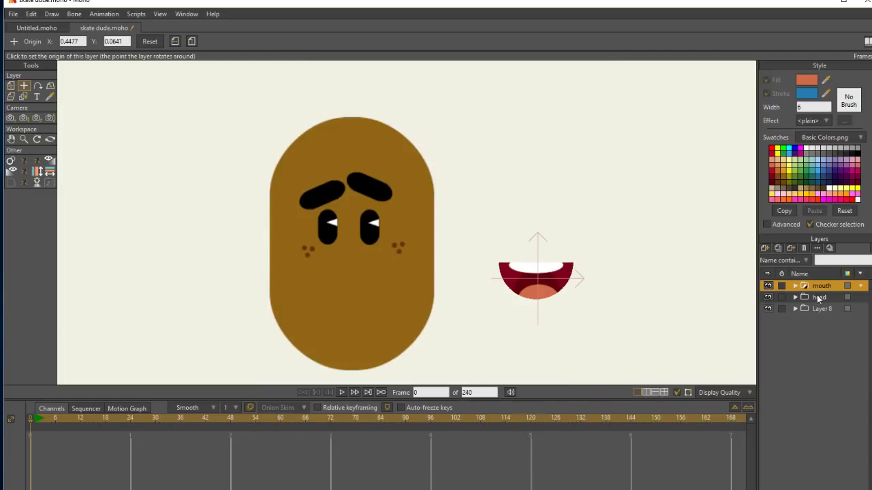
click(11, 86)
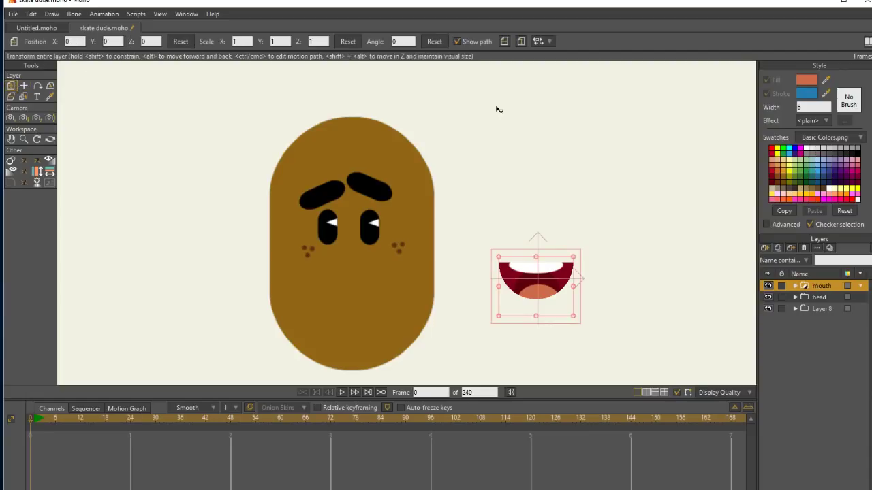
Move the mouth group onto the lower face below the eyes and scale it up to about 1.39.
drag(557, 283, 406, 238)
drag(384, 268, 384, 275)
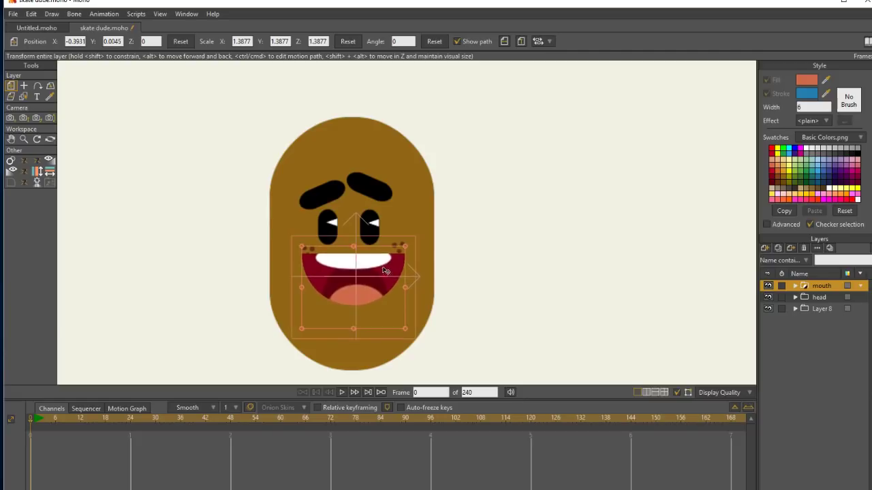
In the head group's eyes and freckles layer, move both freckle clusters slightly up and outward, clear of the mouth corners.
click(809, 298)
click(833, 332)
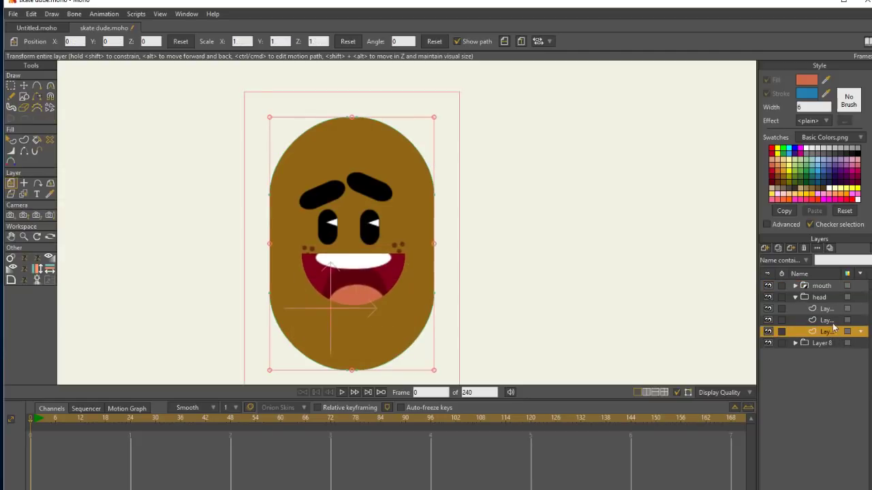
click(831, 320)
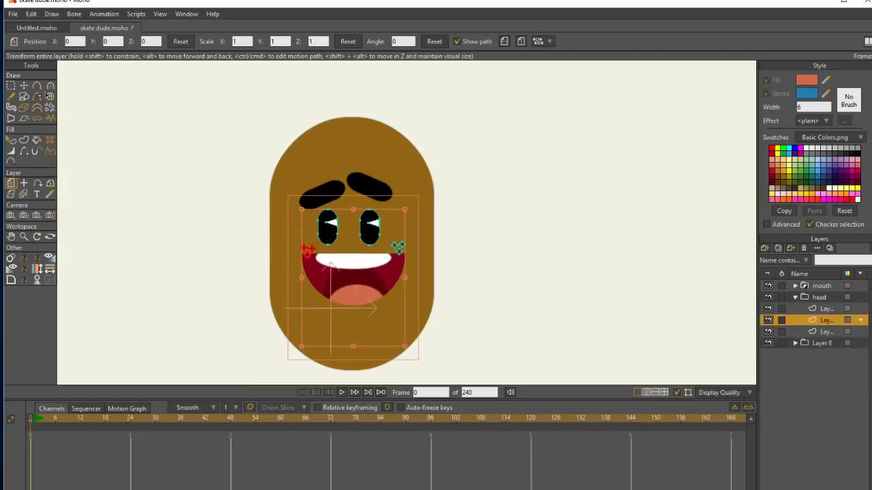
click(11, 86)
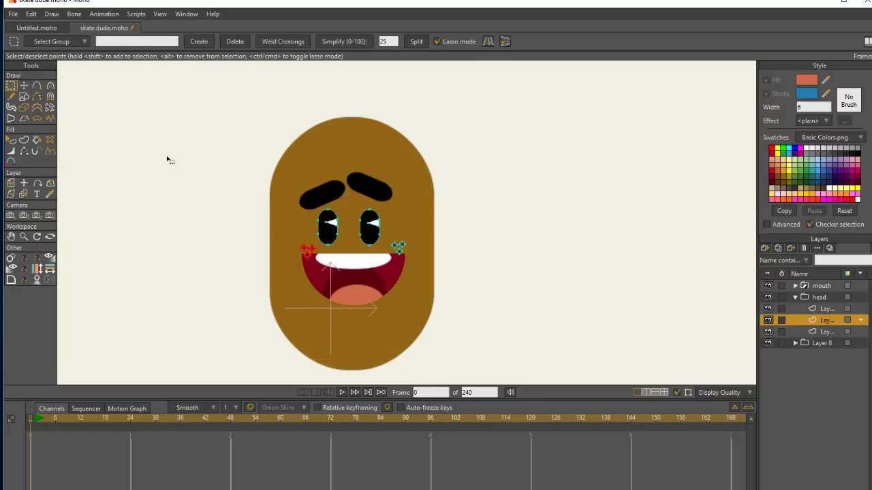
key(t)
drag(317, 247, 308, 237)
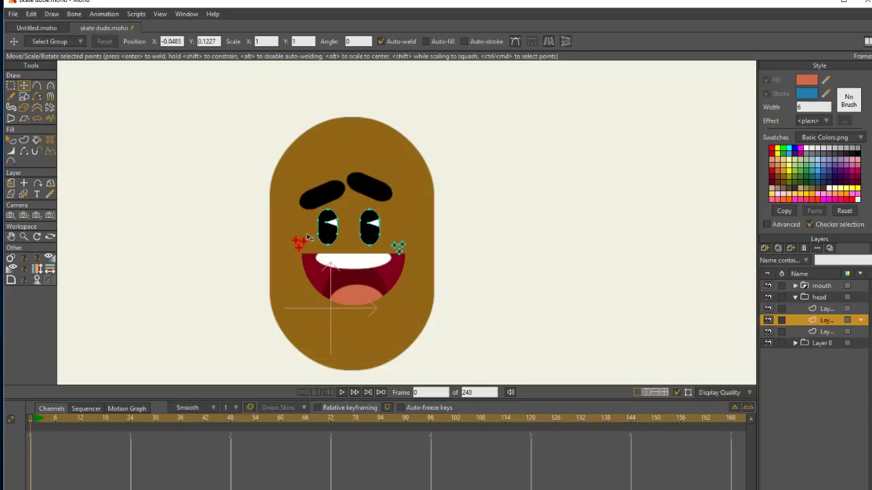
key(g)
click(402, 228)
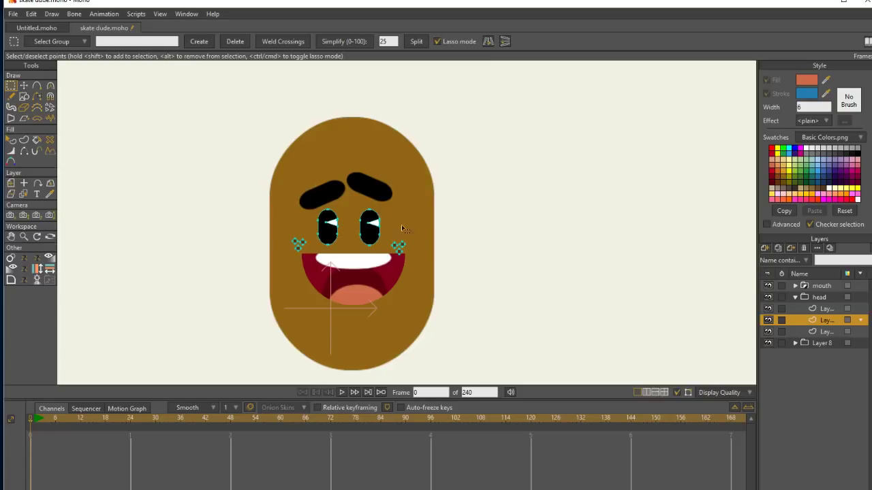
mouse_move(402, 229)
mouse_down()
mouse_move(419, 234)
mouse_move(415, 241)
mouse_up()
click(24, 86)
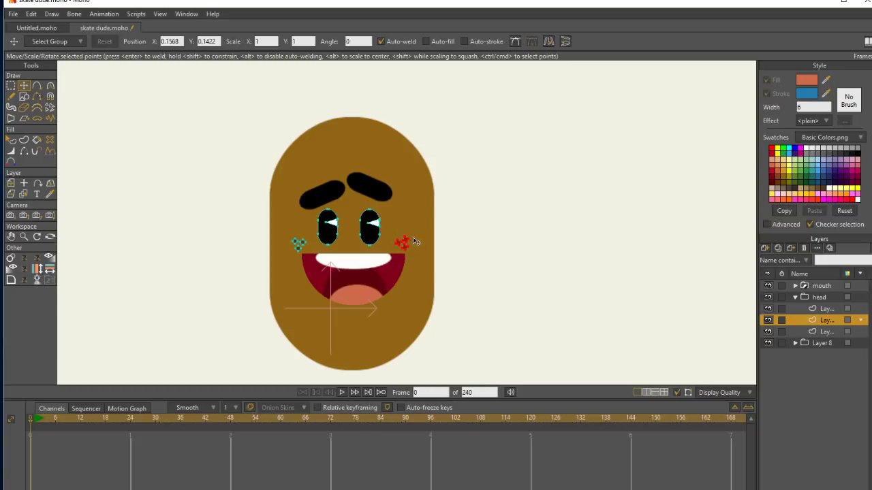
Reduce the head shape's height and width and nudge it up so it fits more closely around the facial features.
click(822, 332)
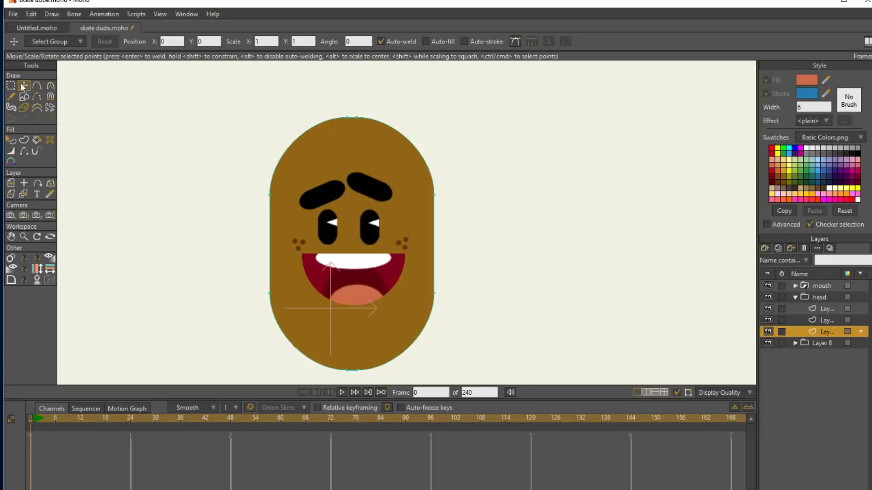
click(357, 134)
key(ctrl+a)
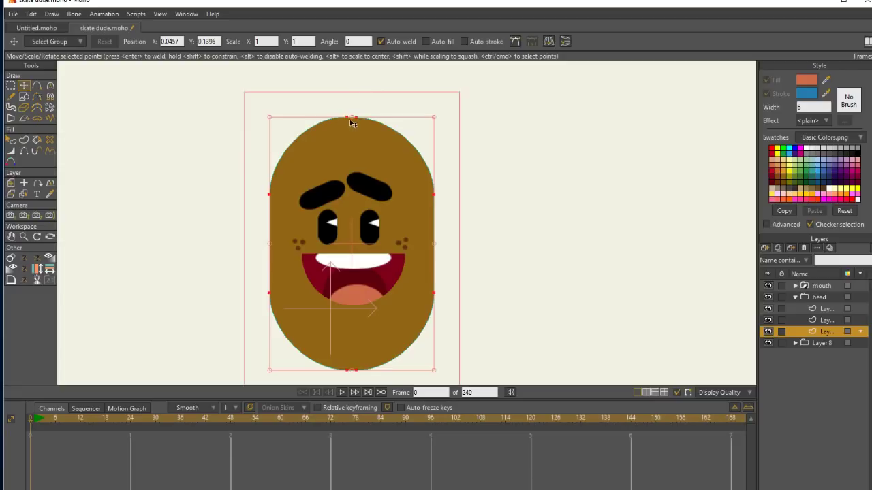
drag(353, 118, 356, 133)
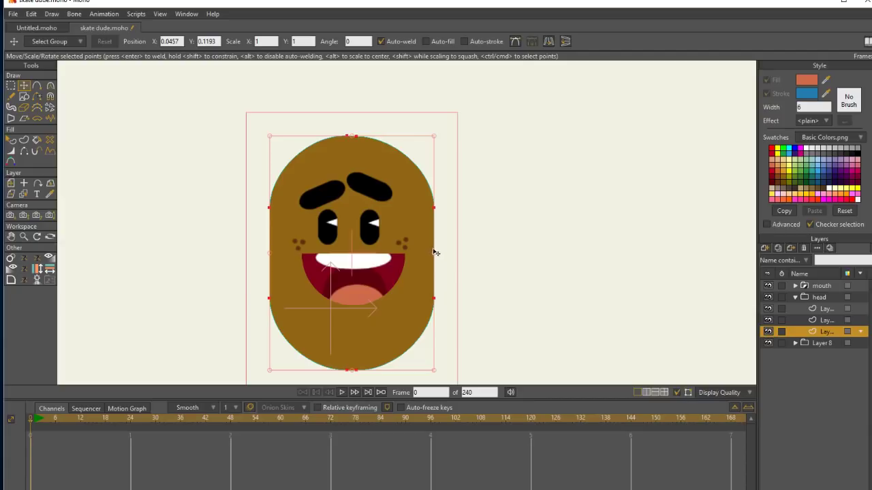
drag(437, 254, 422, 256)
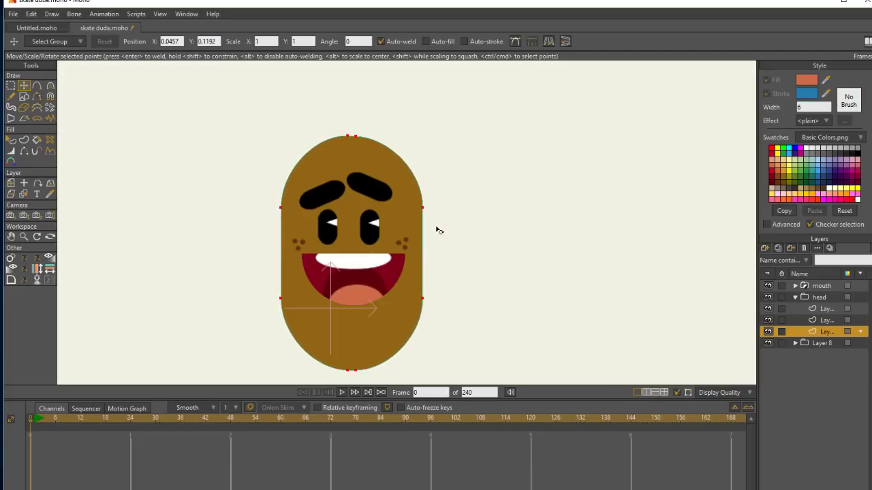
drag(411, 216, 413, 214)
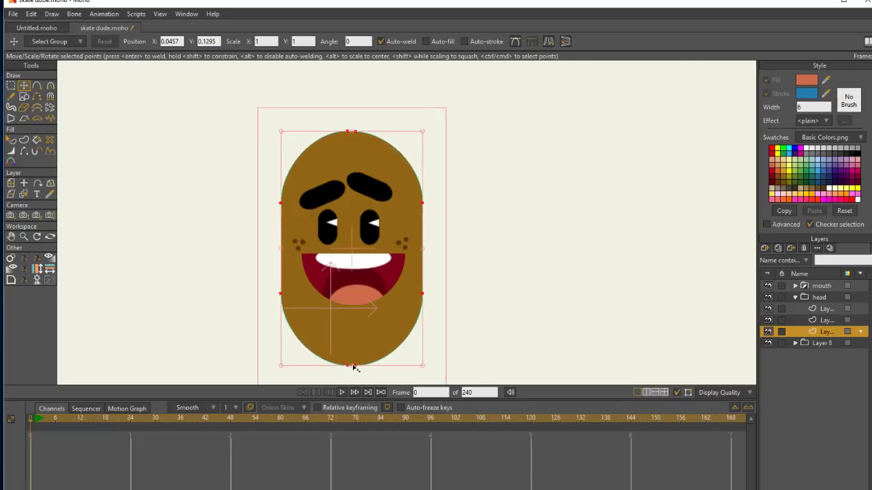
drag(354, 367, 355, 346)
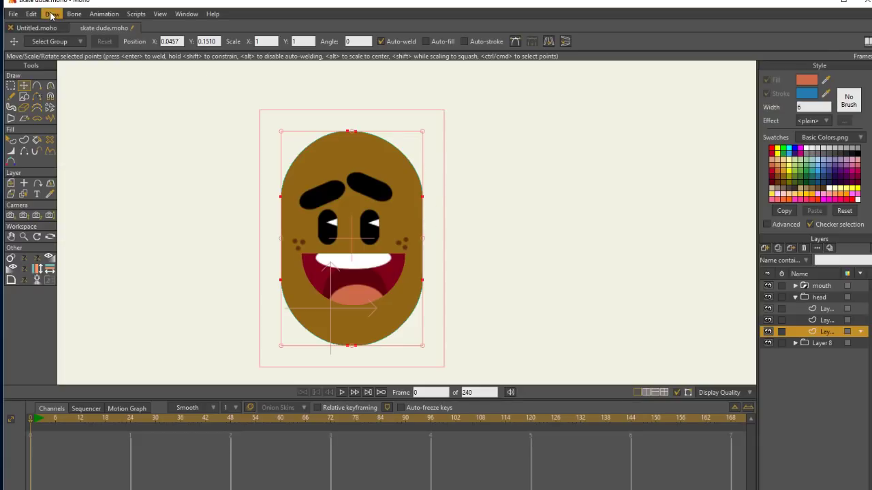
Collapse the head group, add a new group layer beneath it and name the new group "neck".
click(794, 297)
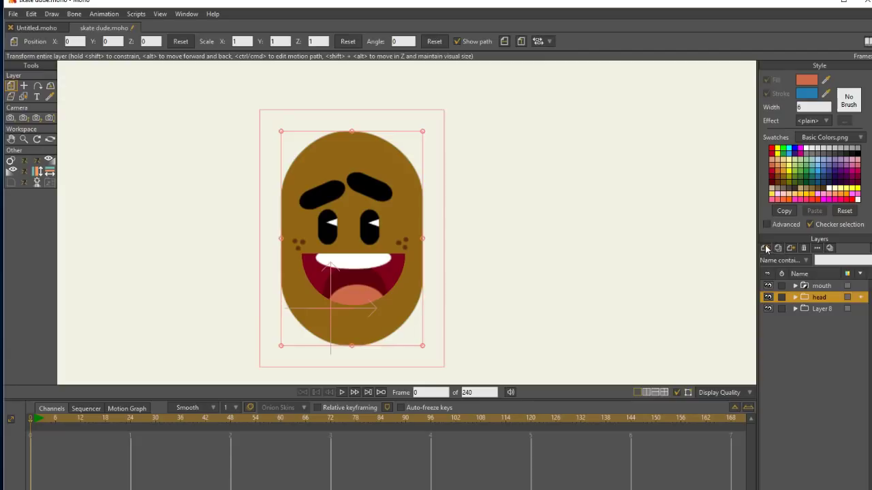
click(765, 248)
click(788, 286)
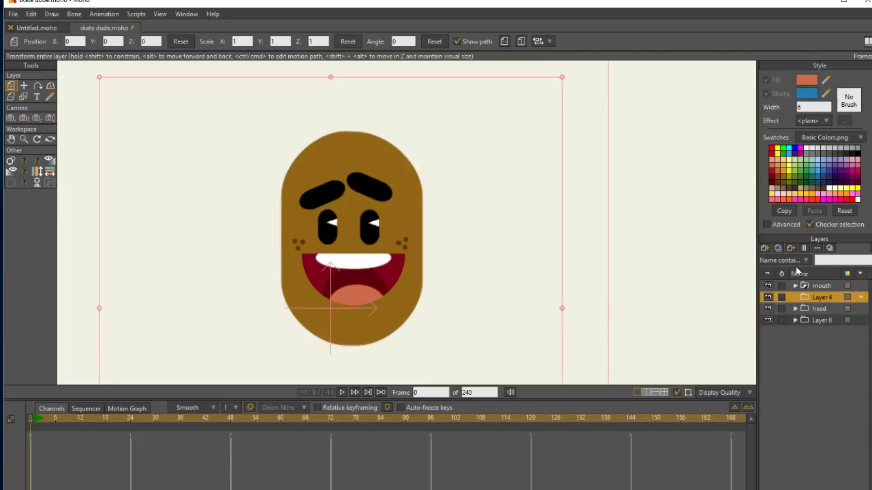
mouse_move(819, 299)
mouse_down()
mouse_move(820, 332)
mouse_move(829, 304)
mouse_up()
double_click(823, 309)
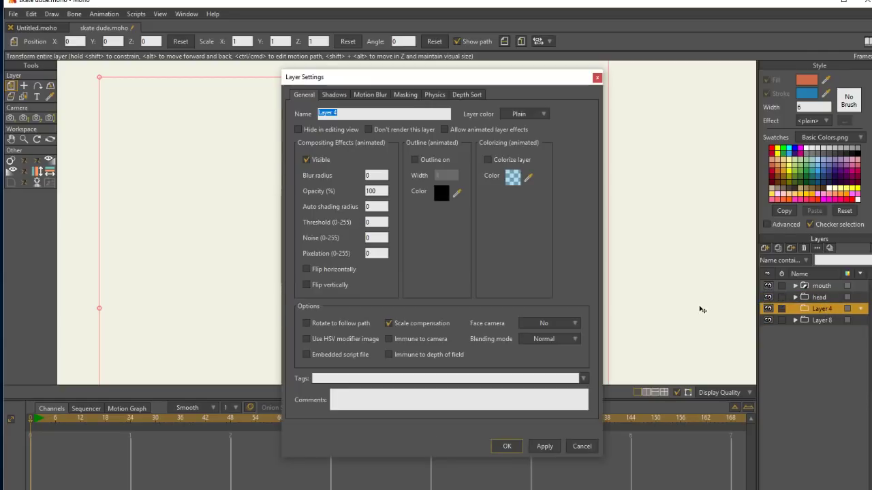
text(neck)
click(506, 446)
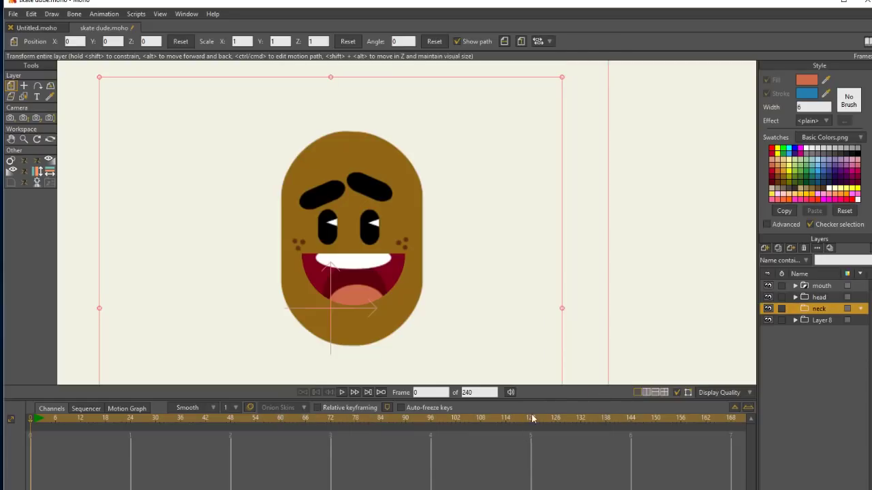
Add a vector layer inside the neck group and paste a copy of the head shape into it.
click(766, 249)
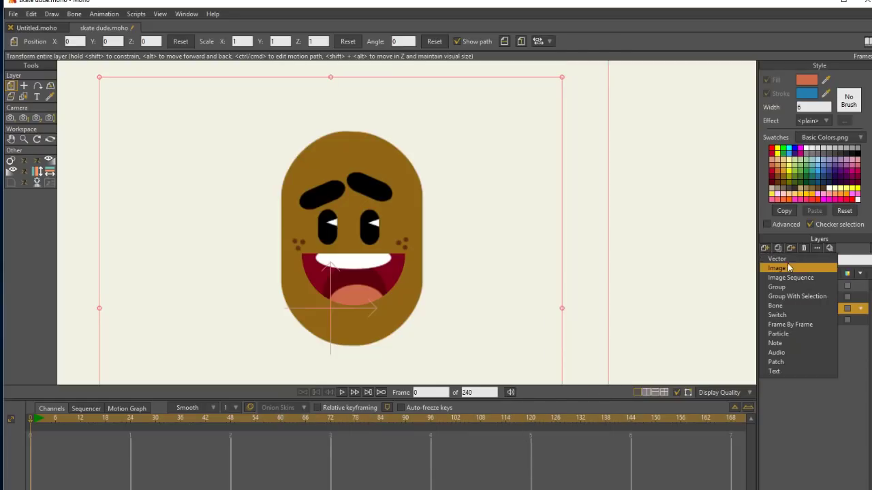
click(794, 257)
drag(820, 308, 825, 319)
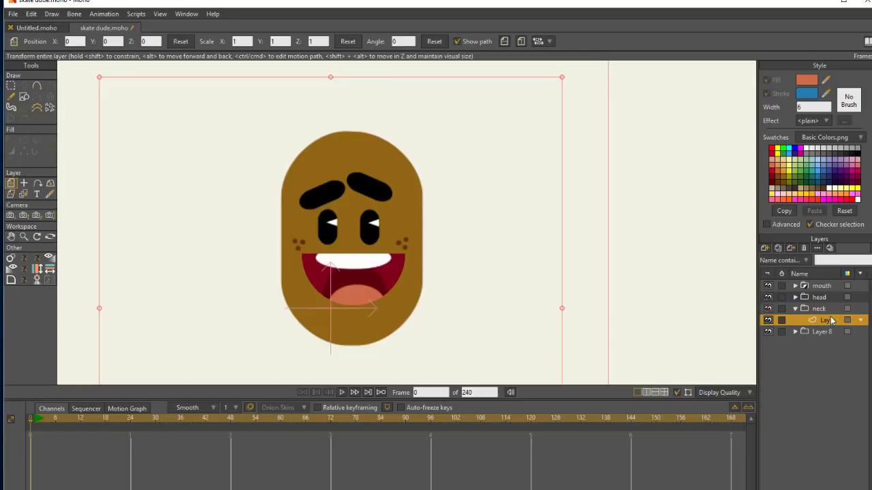
click(32, 15)
click(41, 64)
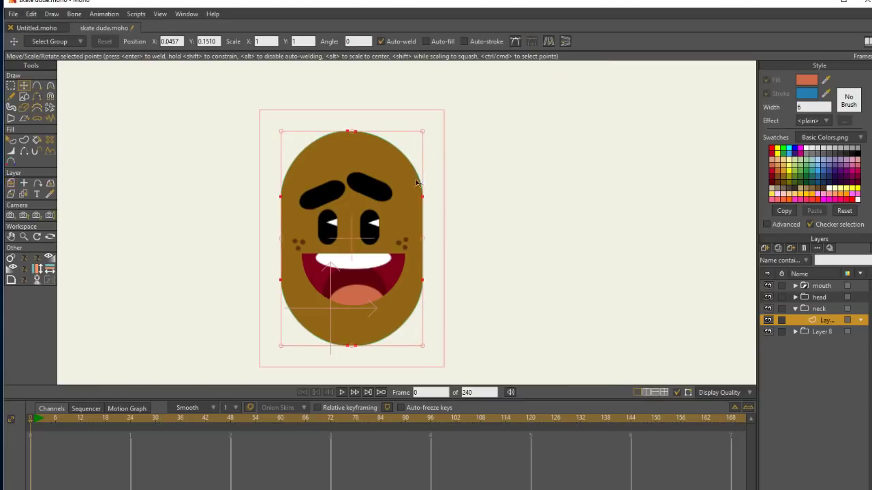
Scale the pasted shape down to a narrow neck, move it below the chin behind the head and shorten it slightly.
drag(421, 243, 400, 232)
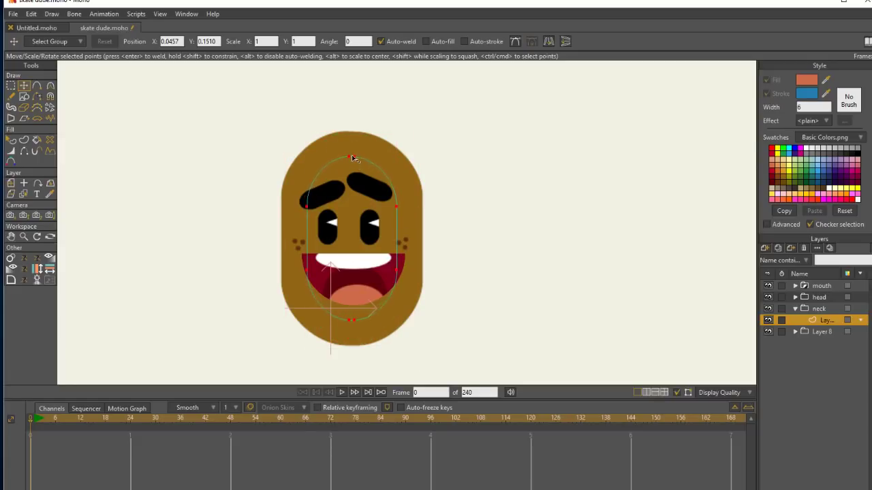
drag(351, 154, 372, 328)
drag(399, 359, 390, 356)
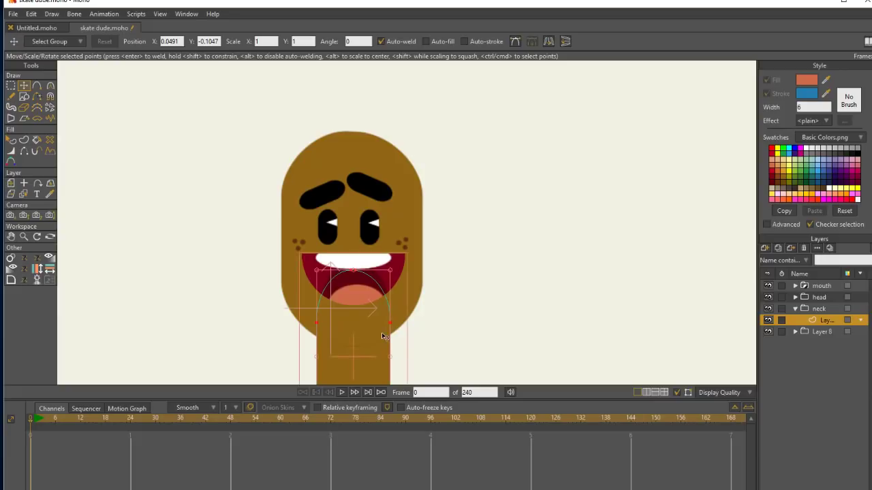
click(24, 237)
drag(512, 268, 376, 175)
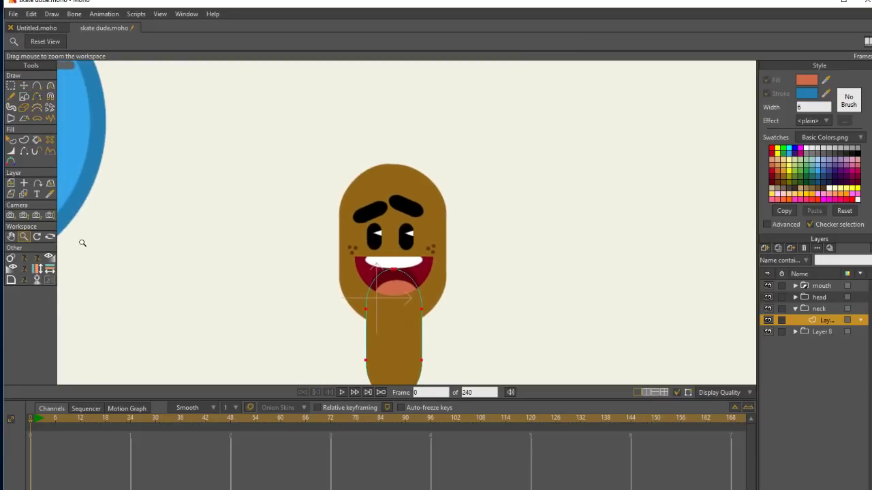
click(11, 236)
drag(528, 286, 457, 239)
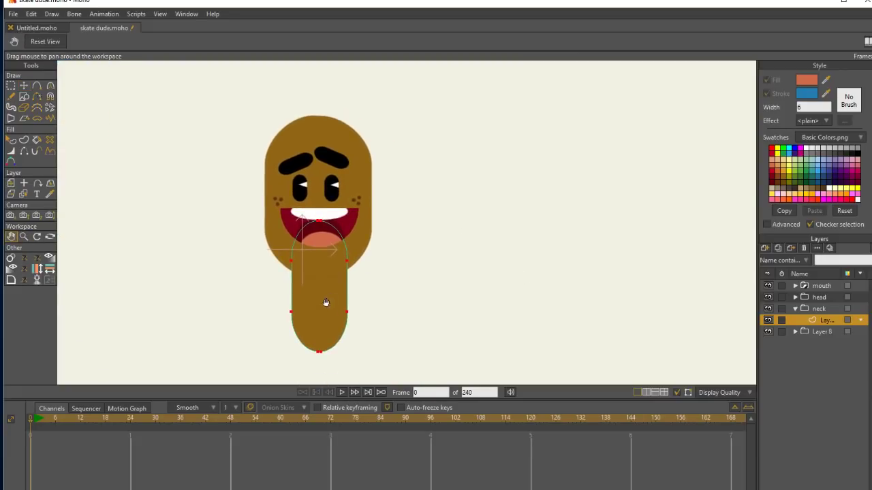
click(24, 85)
drag(320, 220, 320, 229)
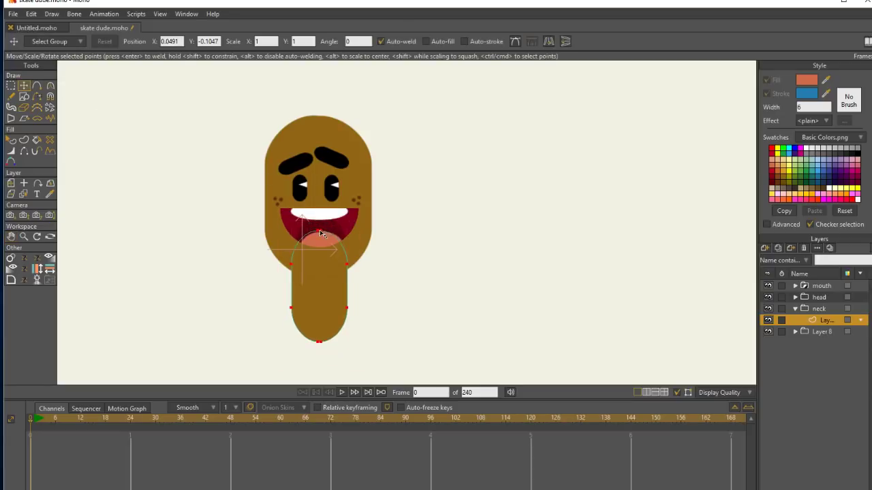
Add a vector layer above the neck shape and set the fill to a very dark version of the skin brown with alpha 133.
click(764, 248)
click(789, 259)
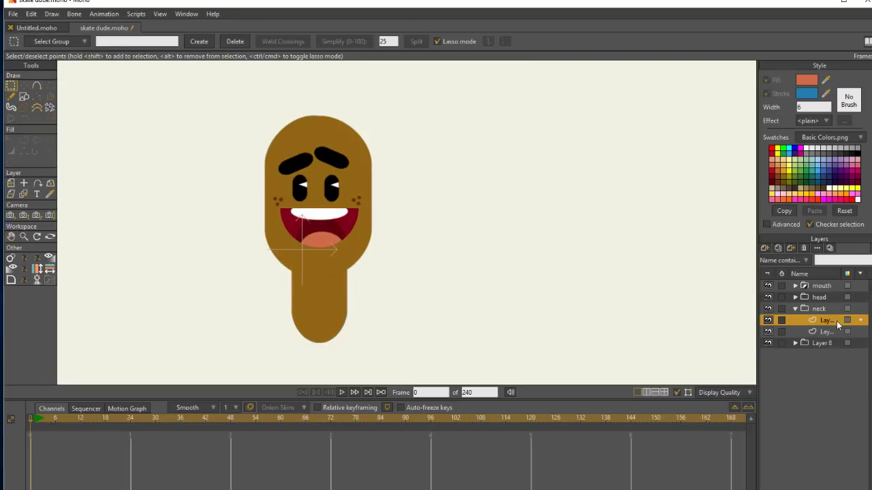
click(25, 97)
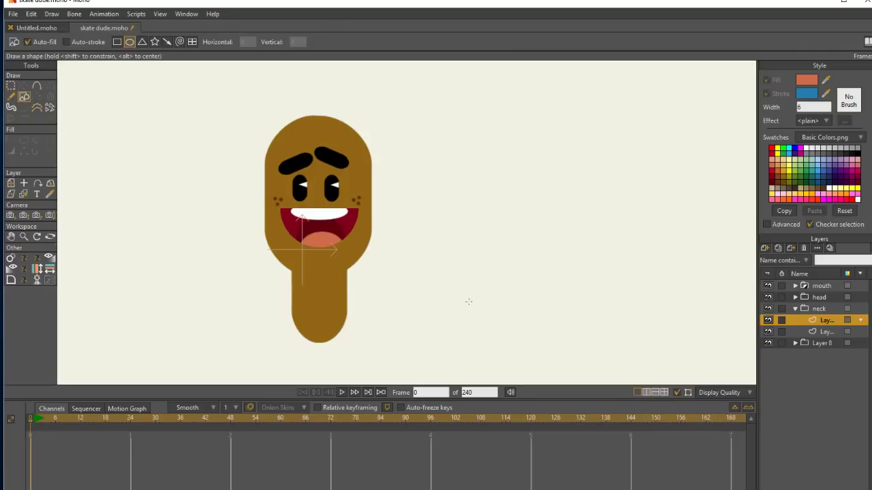
click(826, 80)
click(806, 80)
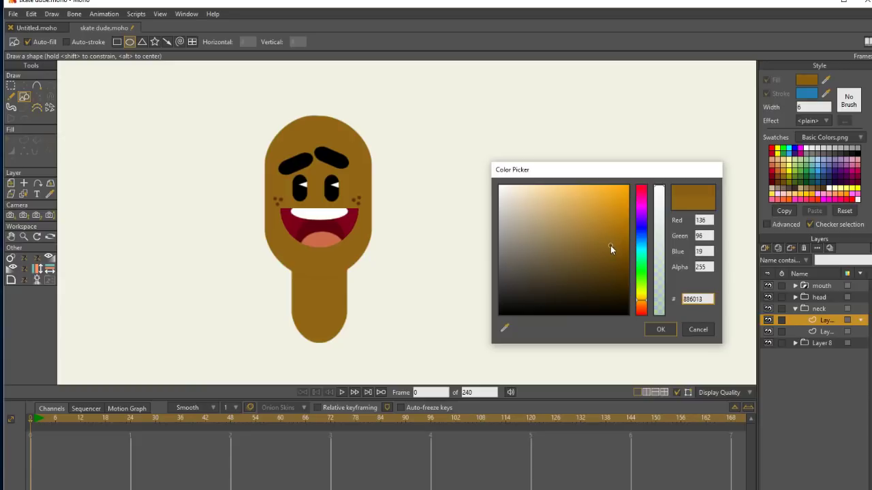
drag(611, 251, 615, 293)
drag(661, 217, 661, 247)
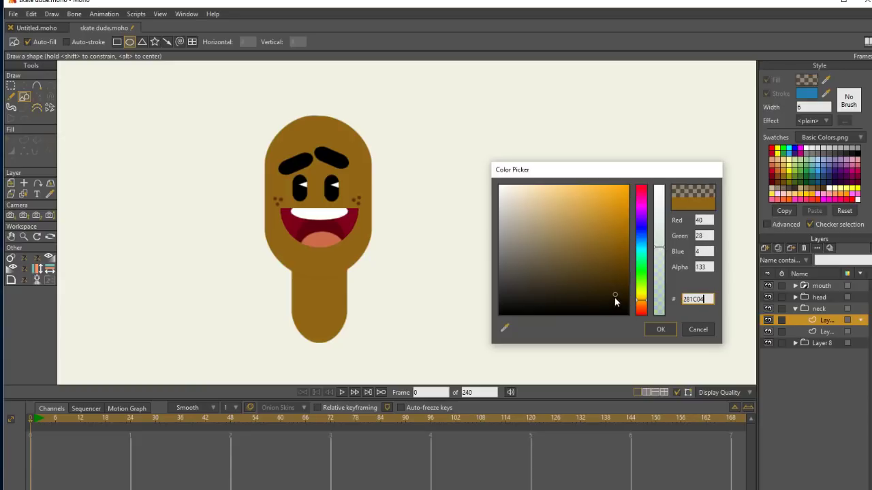
drag(614, 297, 617, 303)
click(660, 329)
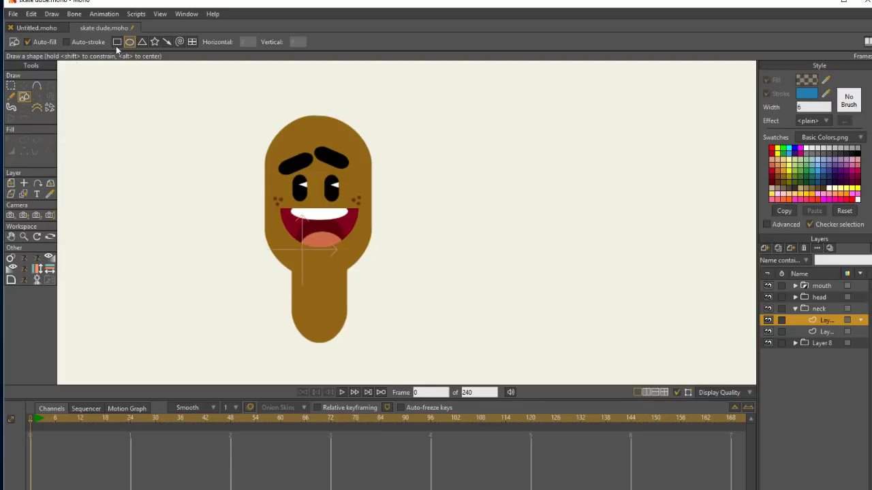
Draw a shadow ellipse across the upper neck and center it under the chin.
drag(275, 238, 354, 302)
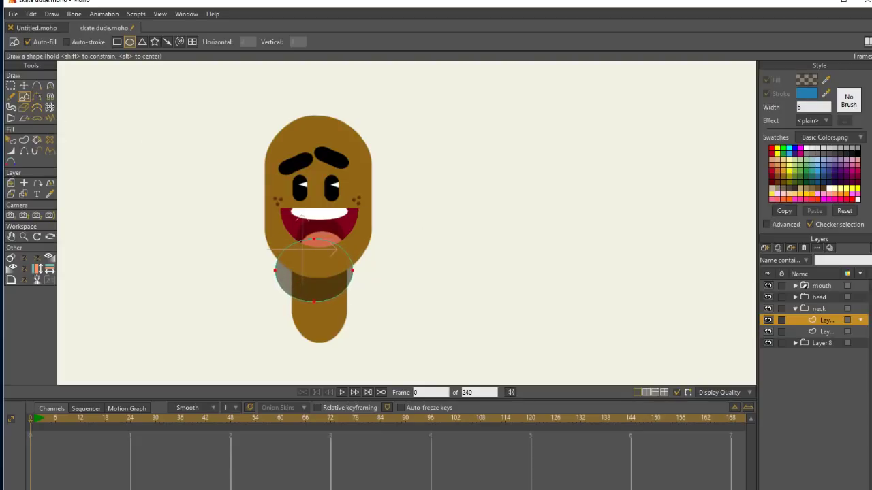
key(t)
drag(332, 275, 337, 268)
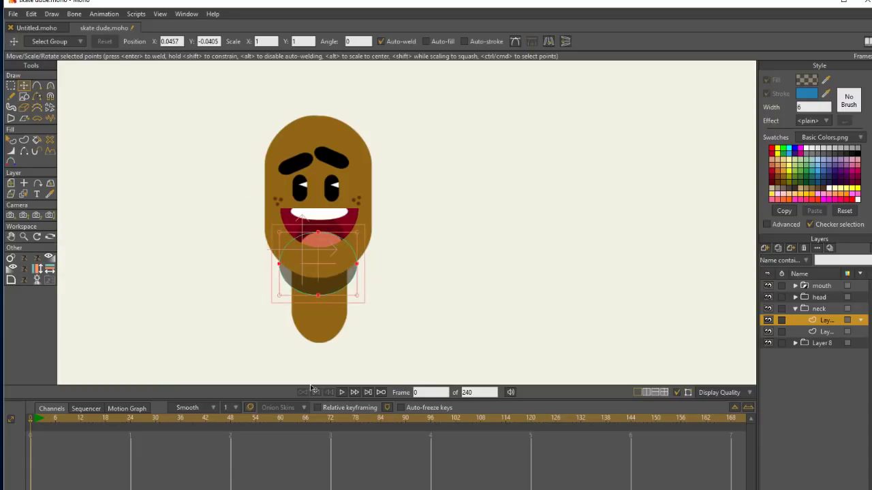
Set the neck group's masking to Hide all so the shadow is clipped to the neck shape.
double_click(820, 309)
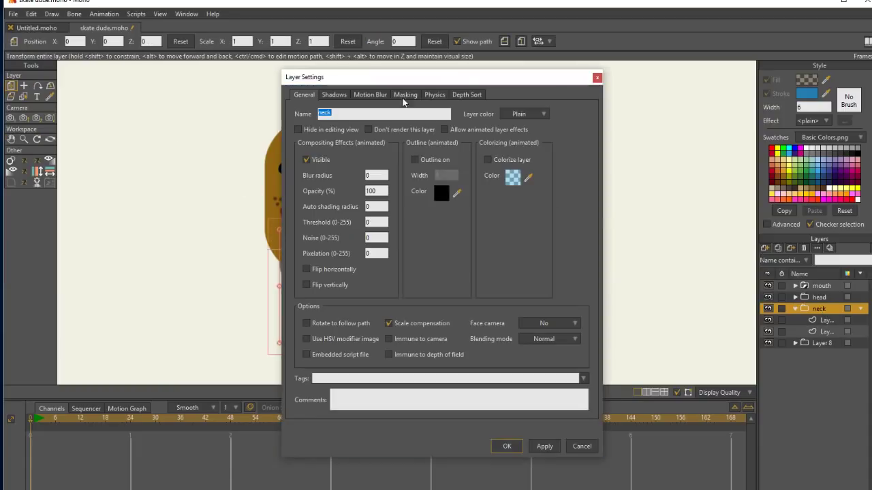
click(405, 95)
click(376, 161)
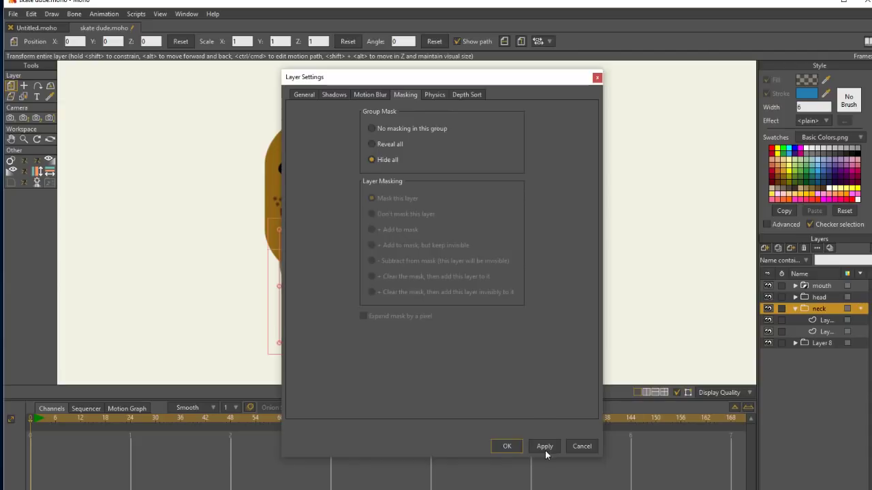
click(507, 447)
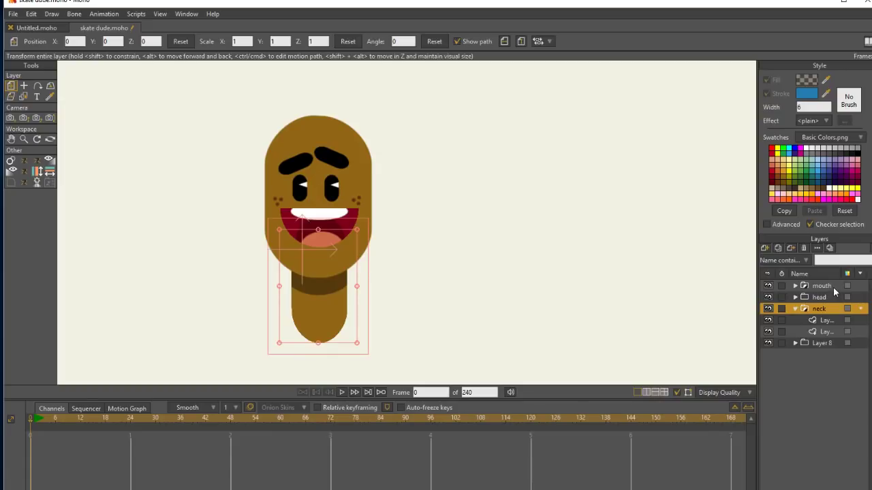
Add a vector layer between the head and neck groups and collapse the neck group.
drag(239, 173, 371, 242)
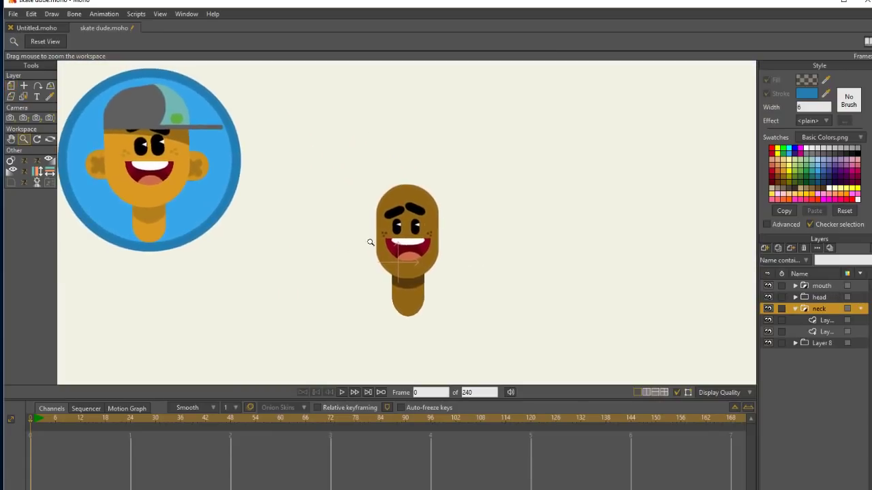
drag(486, 199, 670, 193)
click(764, 248)
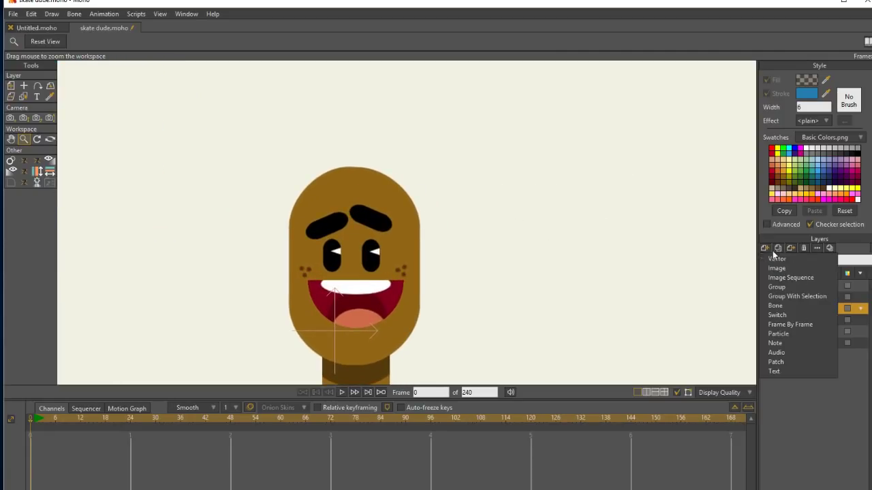
click(783, 257)
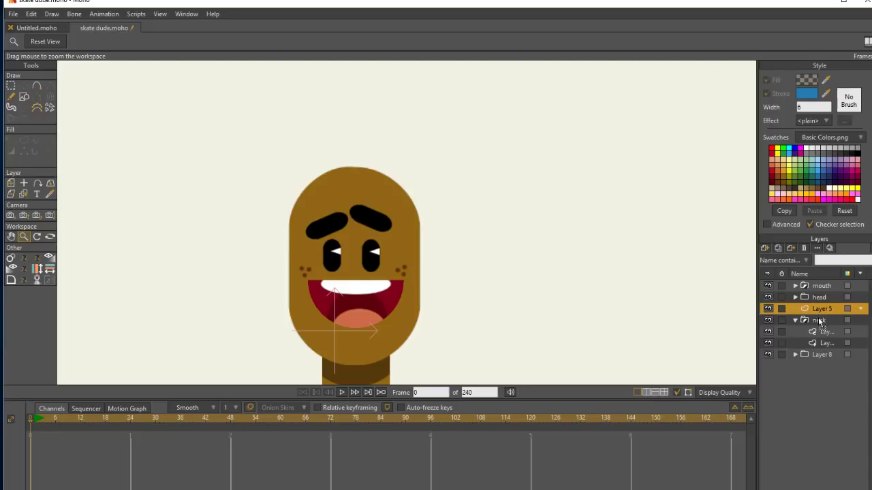
mouse_move(819, 318)
mouse_down()
mouse_move(817, 326)
mouse_move(818, 313)
mouse_up()
click(796, 320)
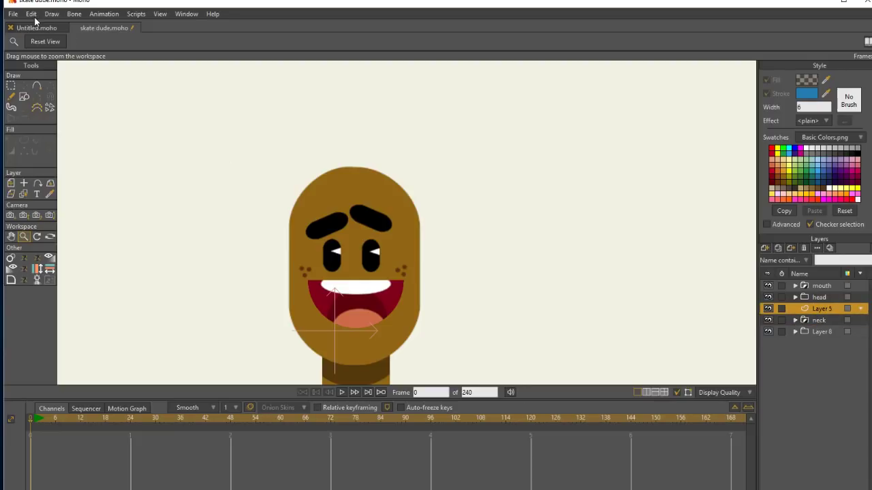
Paste the copied head shape into the new layer, shrink it, turn it sideways and place it as an ear at the head's left edge.
key(ctrl+a)
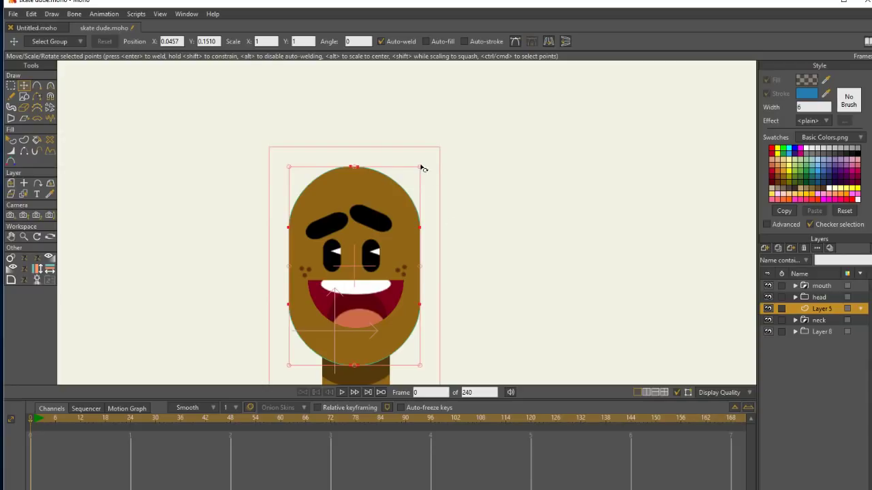
drag(422, 169, 377, 249)
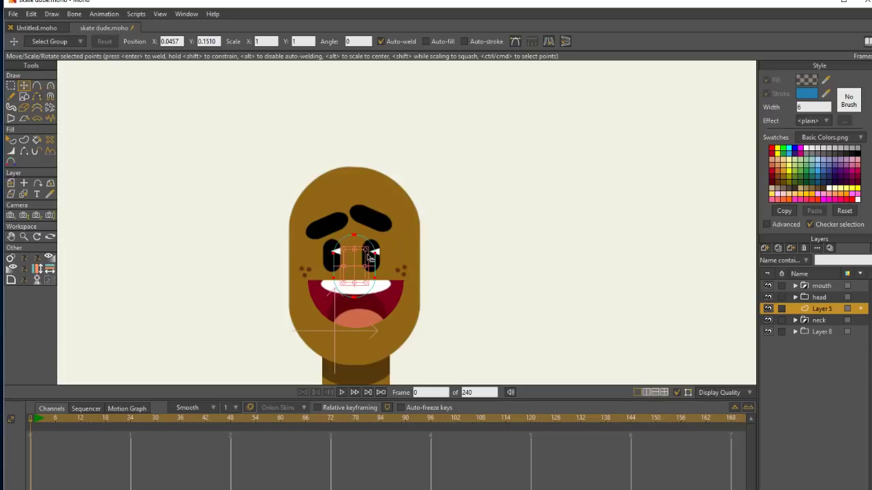
drag(369, 257, 344, 253)
drag(359, 267, 290, 276)
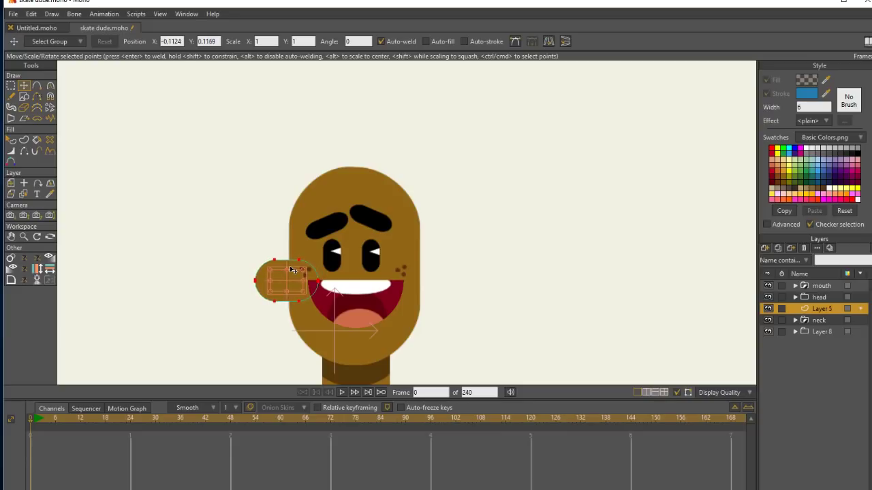
Set the ear shape's fill to the slightly darker brown 7E5A13.
click(11, 139)
click(276, 285)
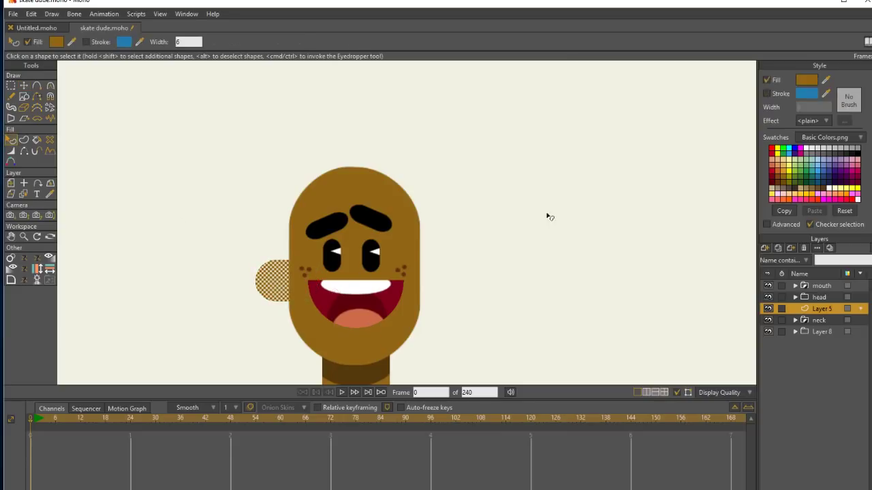
click(809, 81)
text(7E5A13)
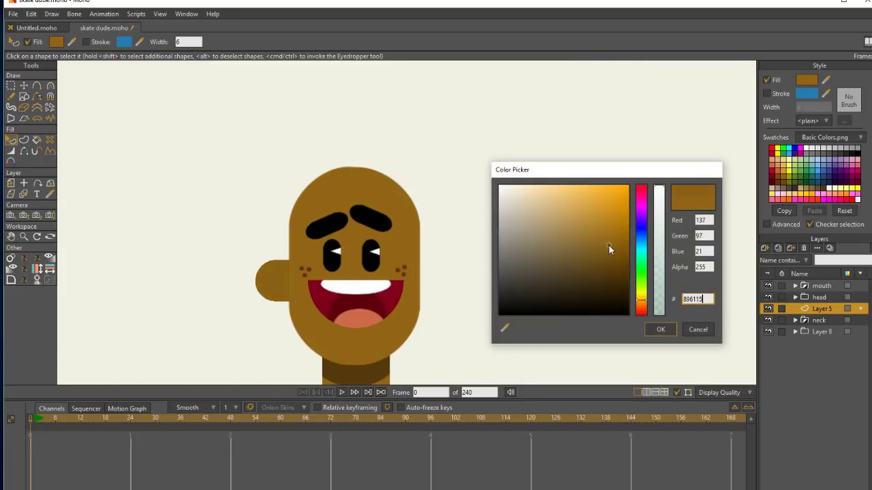
click(658, 329)
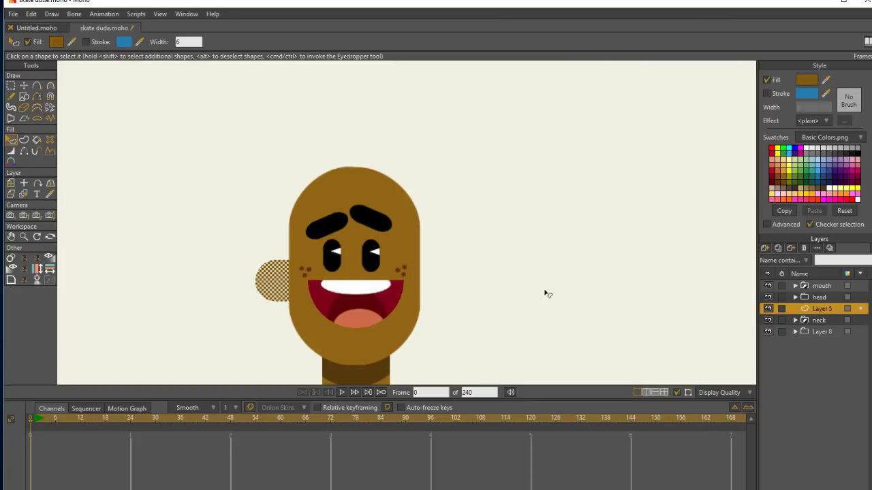
Shorten and shrink the ear and lower it slightly against the left side of the head.
click(30, 86)
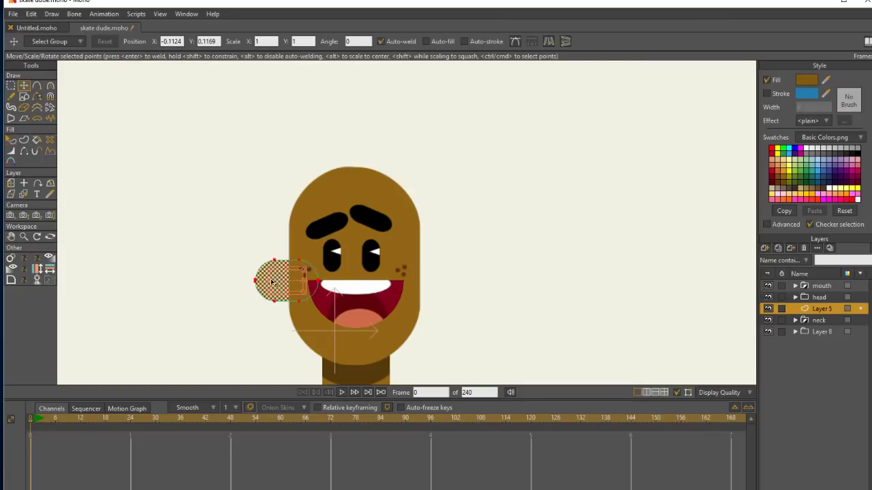
drag(271, 283, 290, 280)
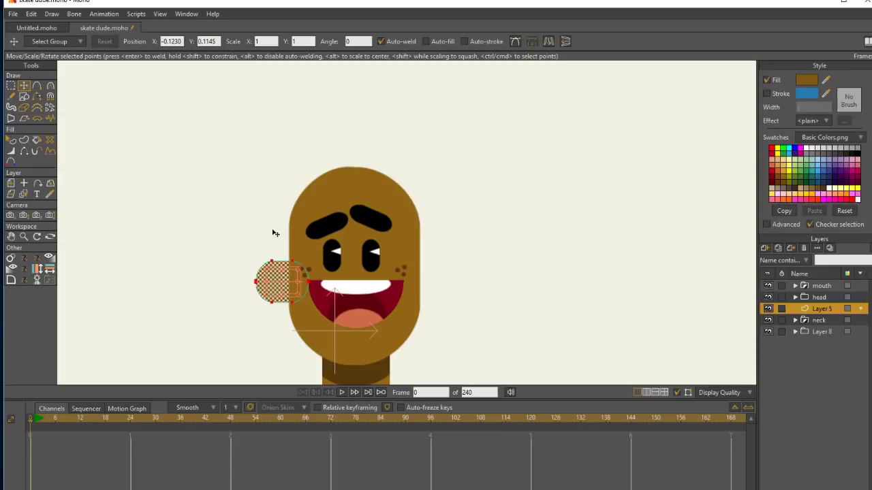
drag(298, 271, 291, 285)
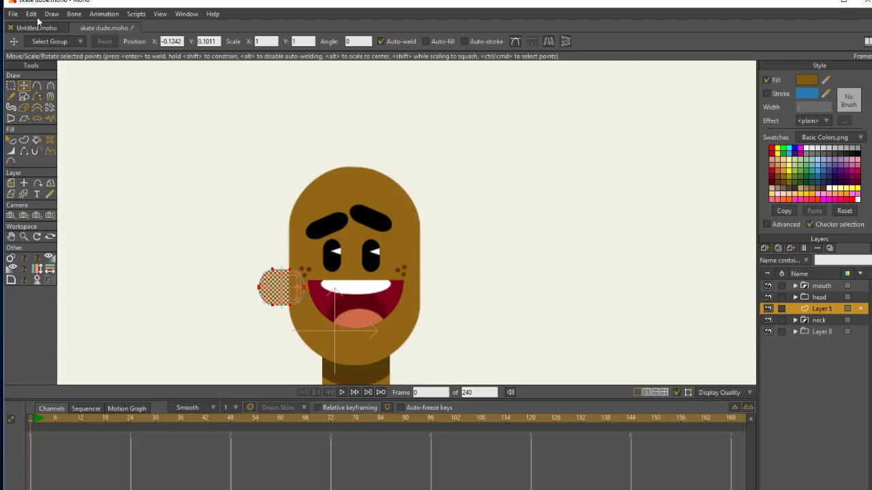
Paste a copy of the ear, flatten it into a small thin bar outside the head and fill it with a much darker brown.
key(ctrl+v)
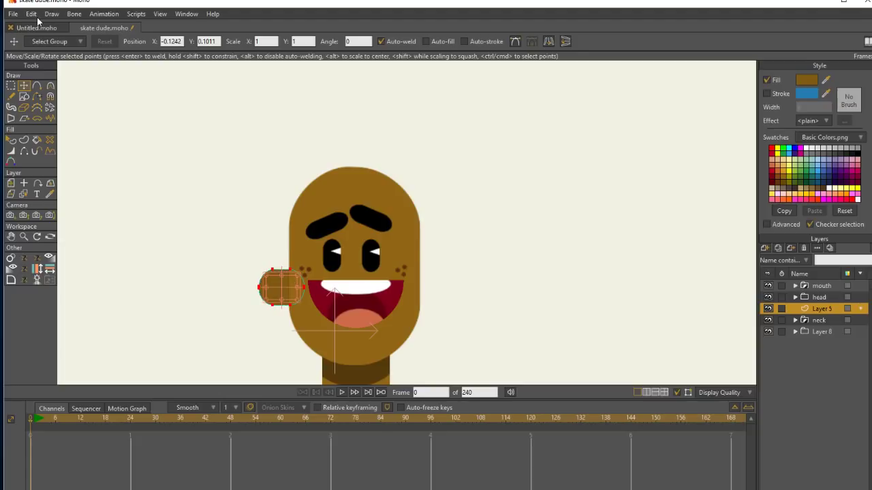
drag(298, 277, 249, 234)
click(807, 80)
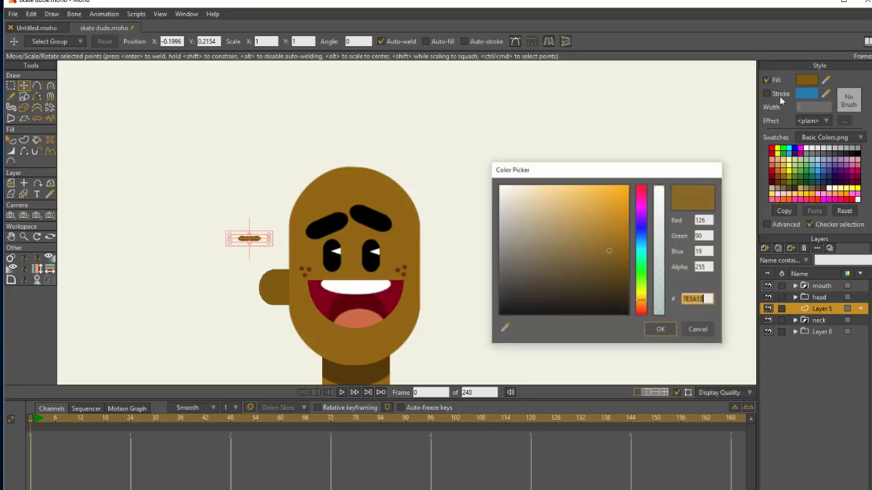
drag(609, 258, 611, 274)
click(664, 330)
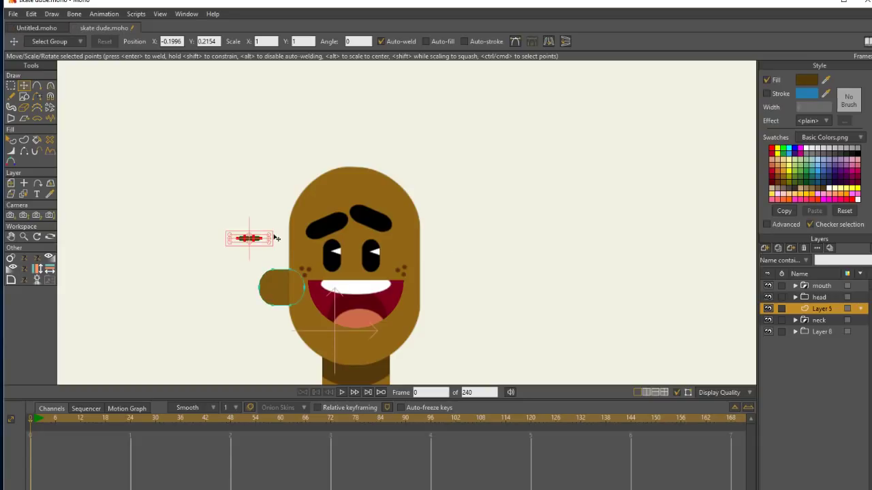
Cross the dark bar with a perpendicular copy, rotate the pair into an X and center it on the visible part of the ear.
mouse_move(273, 239)
mouse_down()
mouse_move(259, 253)
mouse_move(253, 211)
mouse_move(269, 228)
mouse_up()
key(e)
click(24, 86)
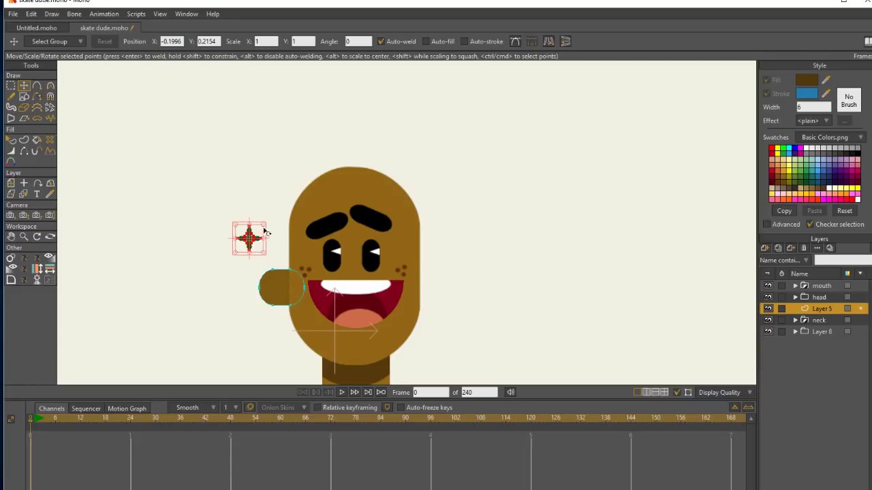
drag(264, 232, 279, 286)
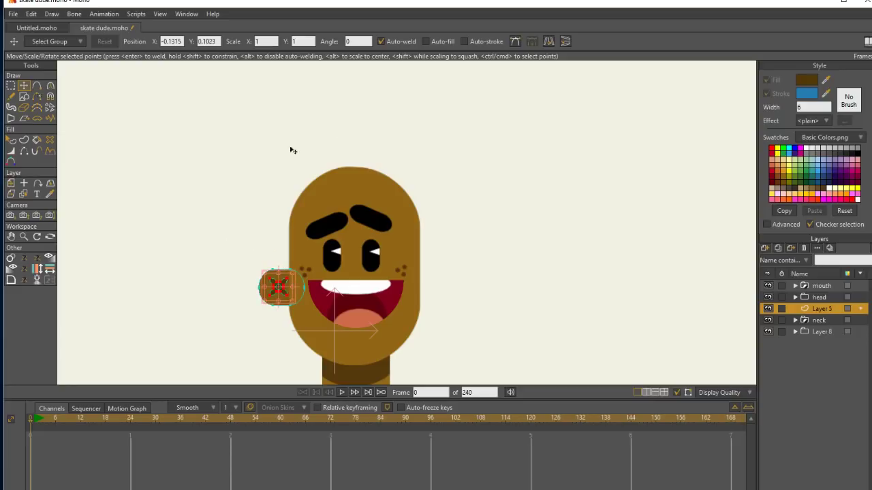
Duplicate the ear with its X mark, flip the copy horizontally and move it to the right side of the head.
click(16, 88)
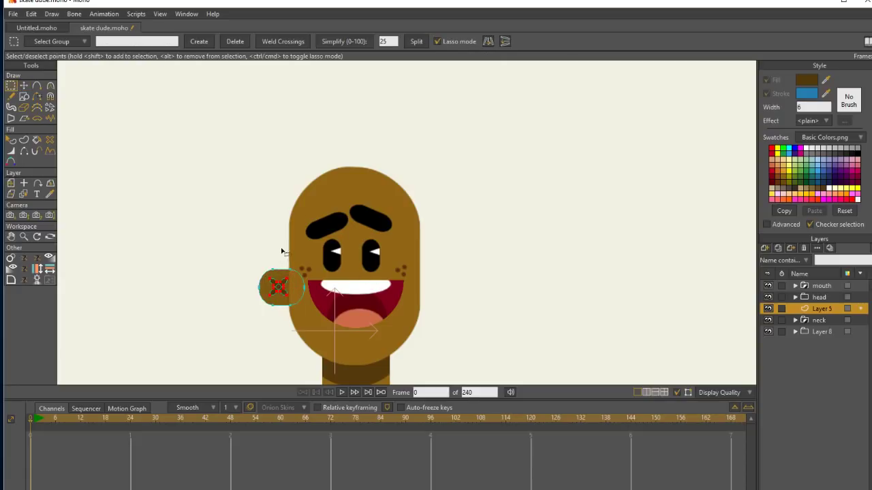
drag(277, 250, 272, 230)
key(t)
click(549, 41)
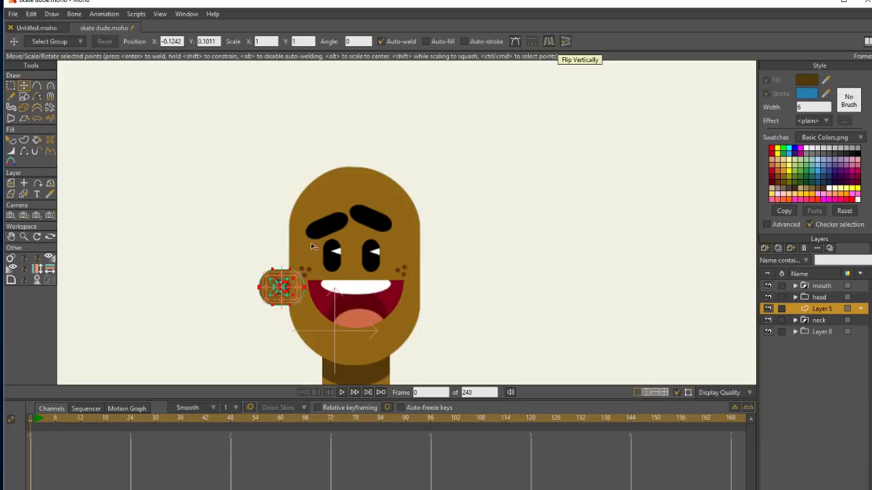
click(304, 281)
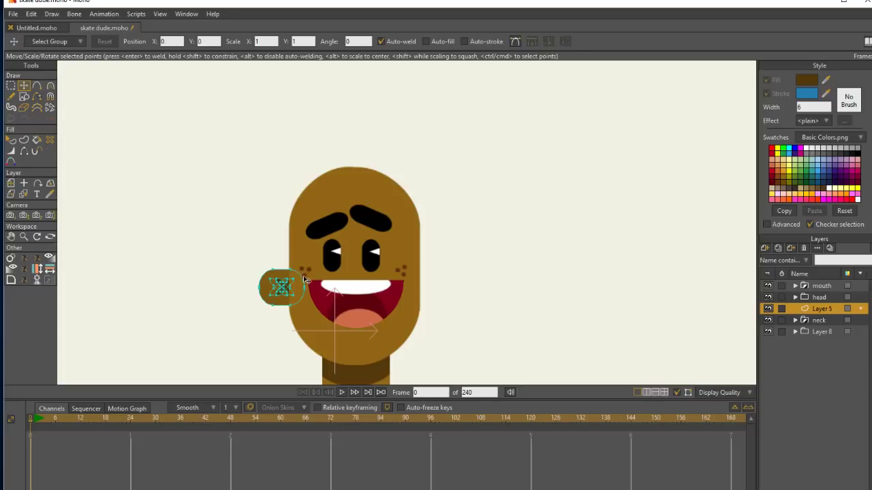
key(ctrl+z)
drag(289, 286, 436, 287)
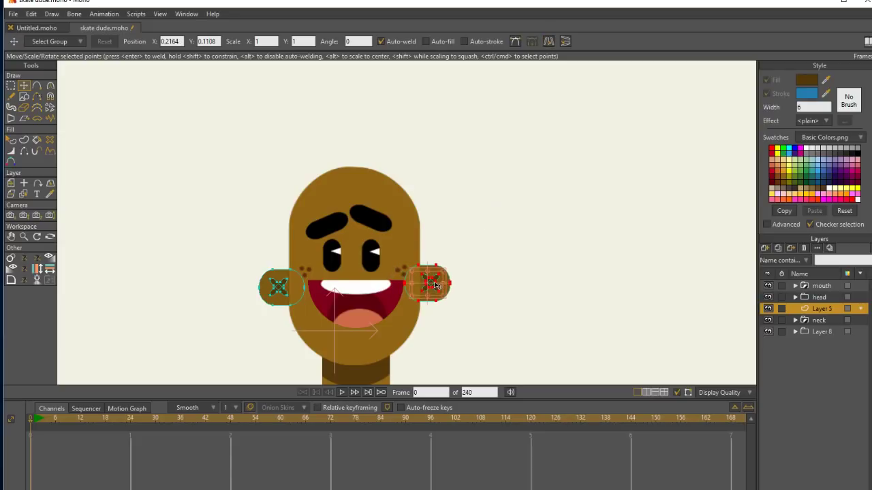
Add a vector layer above the mouth group for the cap.
click(820, 286)
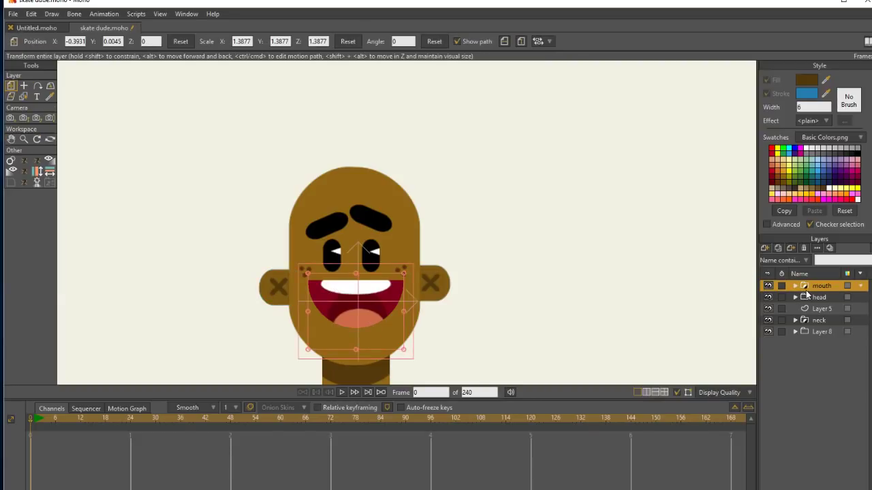
click(764, 248)
click(781, 259)
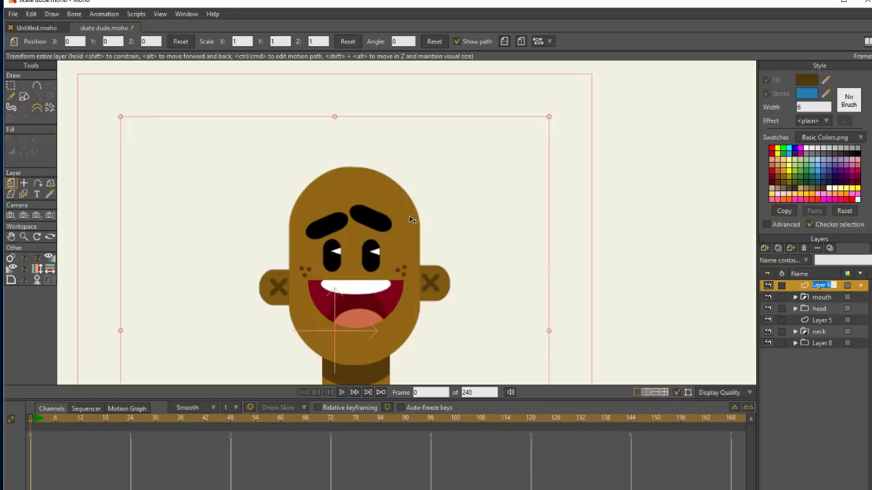
key(Return)
click(23, 237)
mouse_move(424, 208)
mouse_down()
mouse_move(418, 169)
mouse_move(372, 146)
mouse_up()
Draw a thin gray rectangle across the forehead as a cap brim extending past the head's right side and round its corners.
click(24, 97)
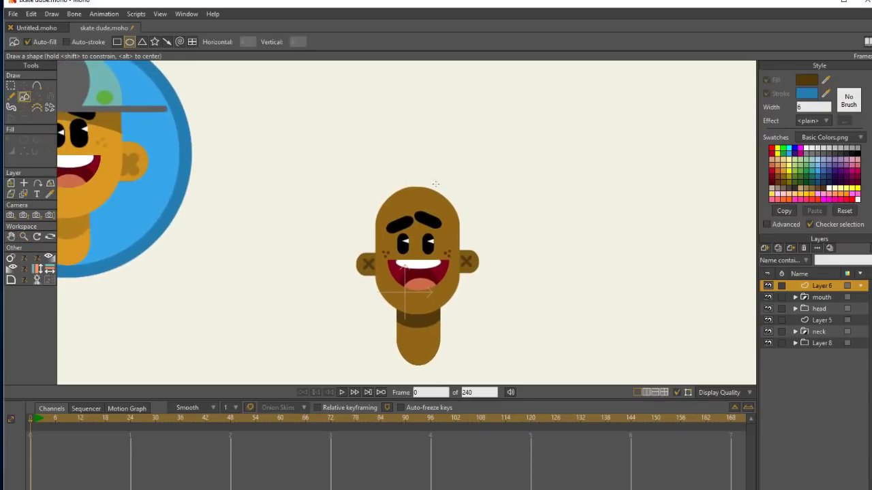
drag(373, 218, 482, 219)
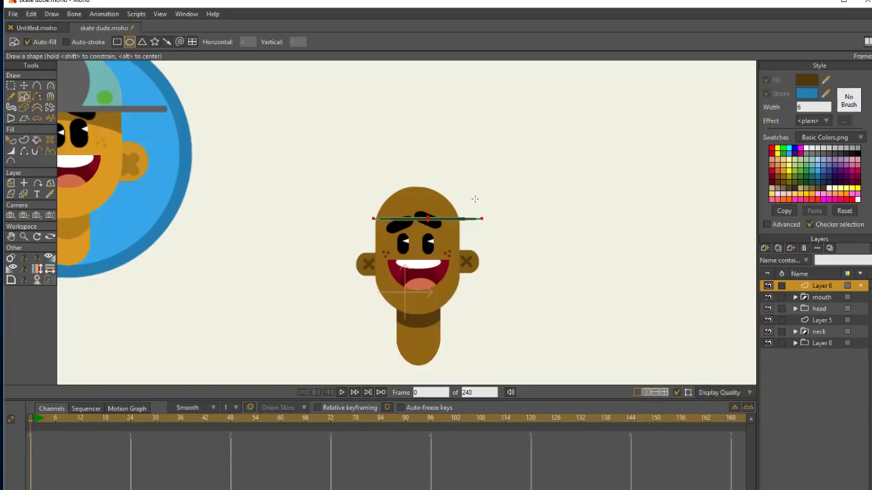
key(ctrl+z)
click(118, 42)
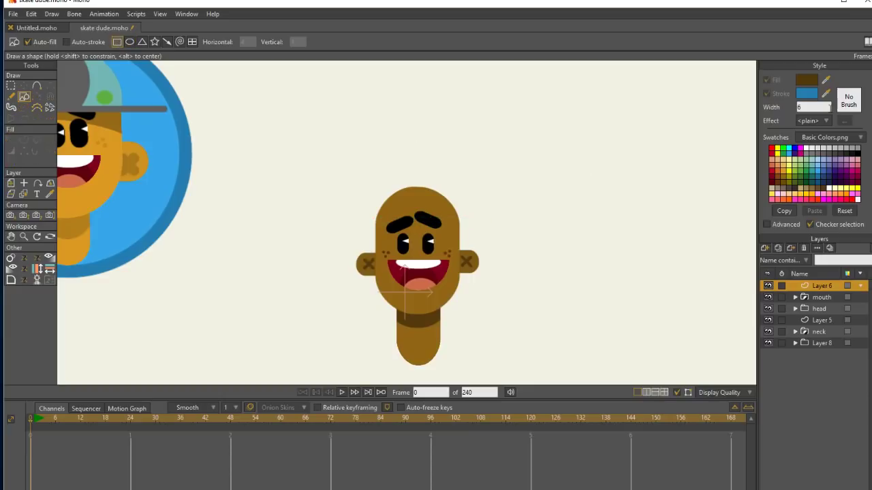
click(823, 147)
drag(375, 220, 500, 222)
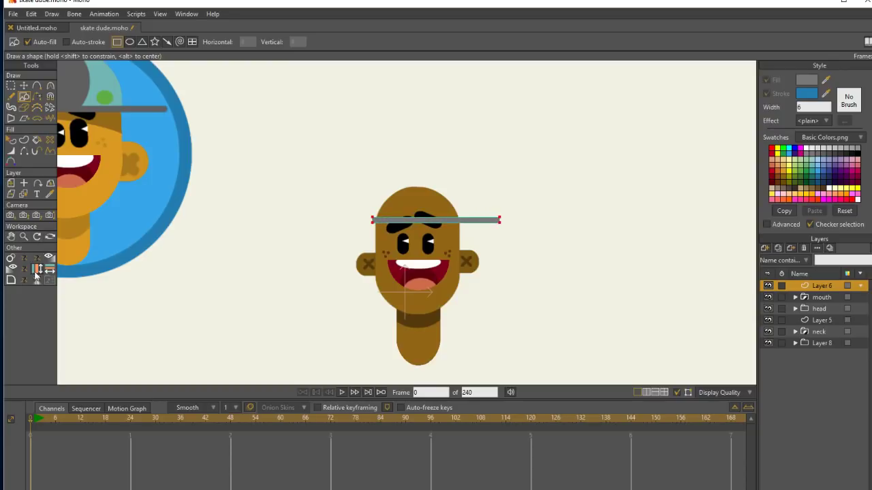
click(10, 280)
drag(517, 229, 516, 231)
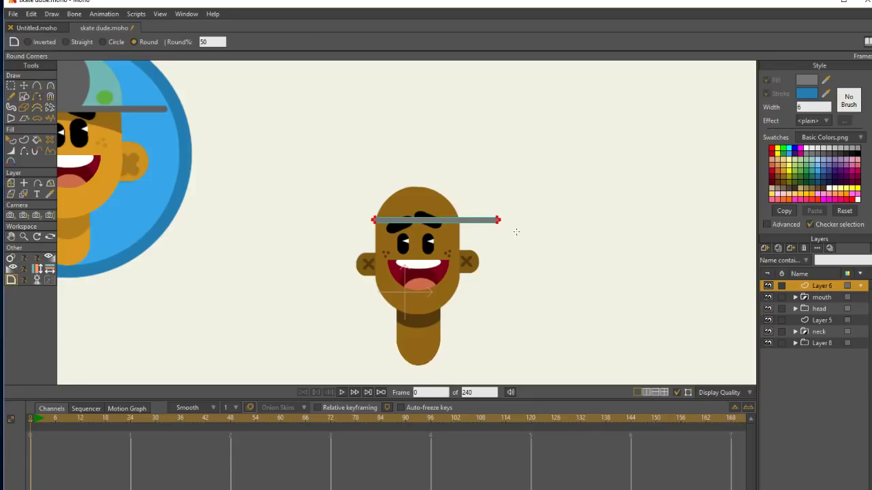
Draw a gray rectangle on top of the brim as the cap crown and adjust it to the head's width.
click(24, 85)
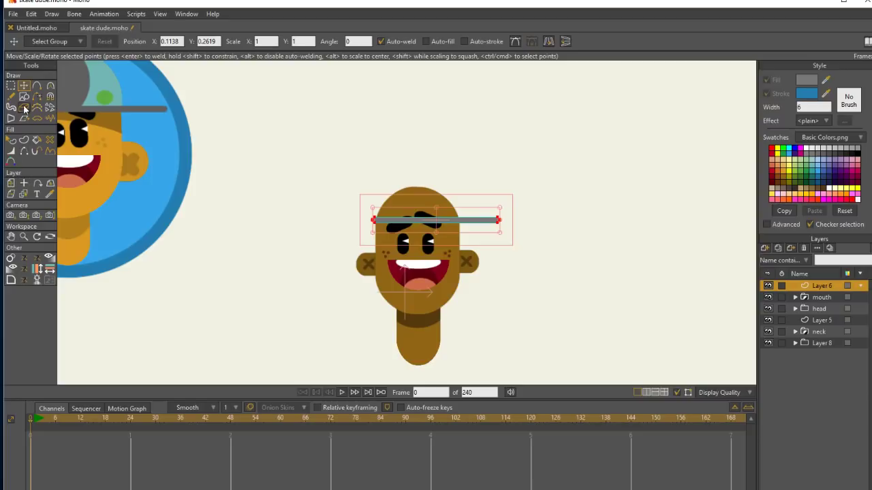
click(24, 97)
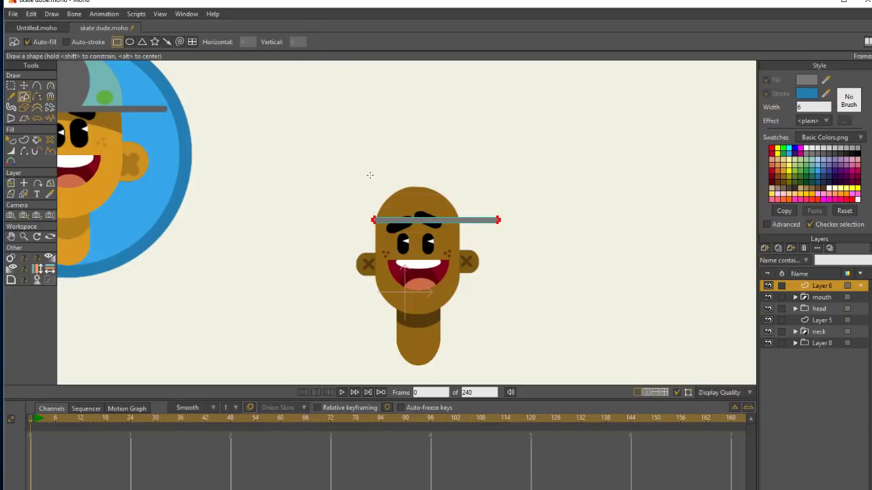
mouse_move(370, 175)
mouse_down()
mouse_move(444, 218)
mouse_move(463, 217)
mouse_up()
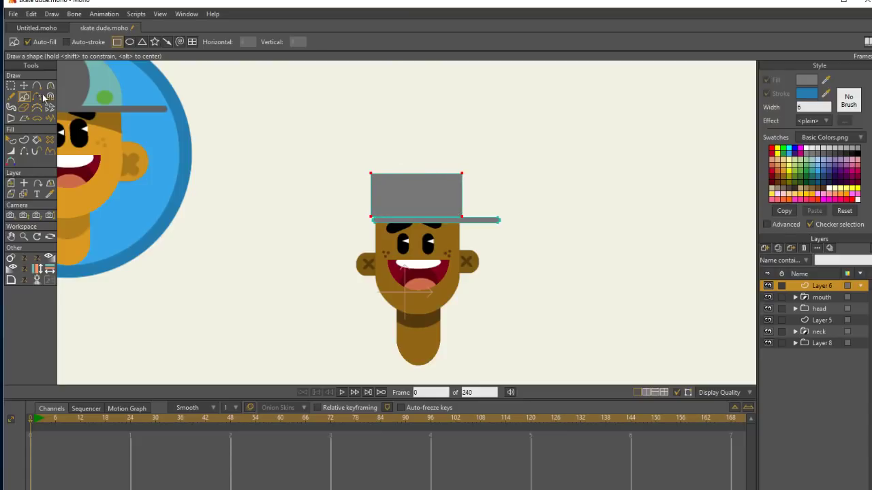
click(24, 86)
drag(421, 194, 460, 196)
drag(379, 197, 375, 199)
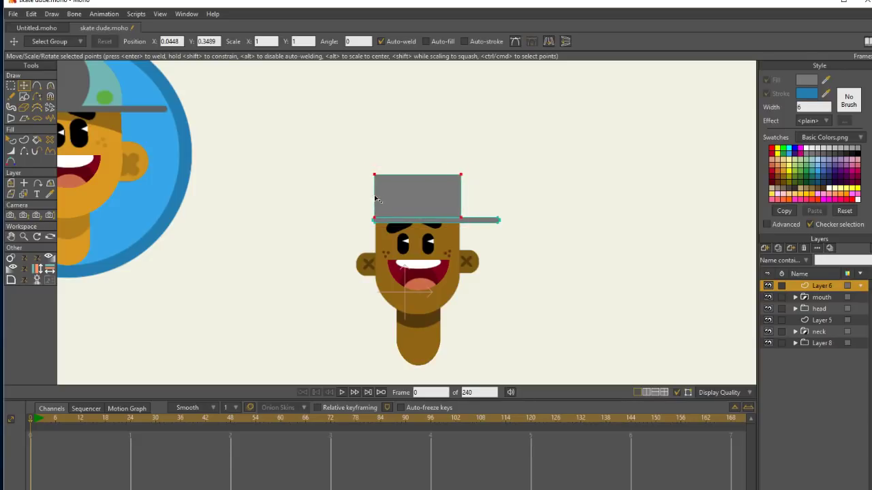
Round the two upper corners of the gray cap crown into a dome.
click(11, 86)
mouse_move(471, 185)
mouse_down()
mouse_move(439, 145)
mouse_move(373, 185)
mouse_move(459, 151)
mouse_up()
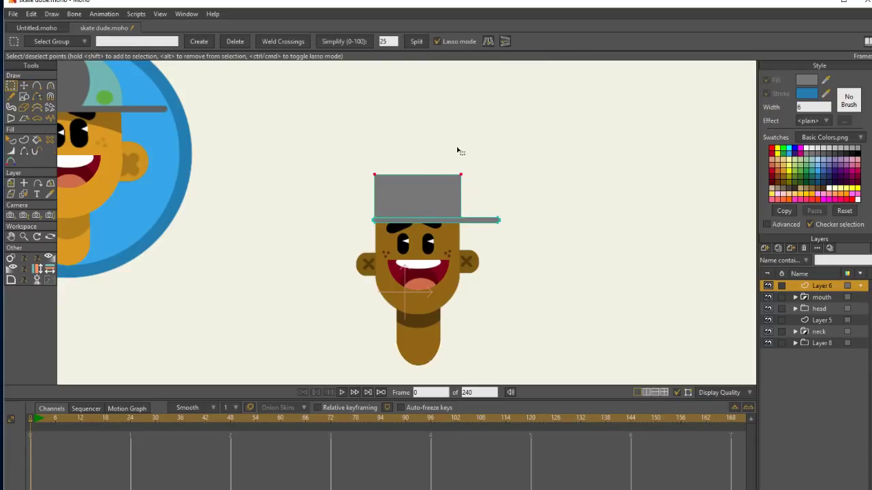
click(11, 279)
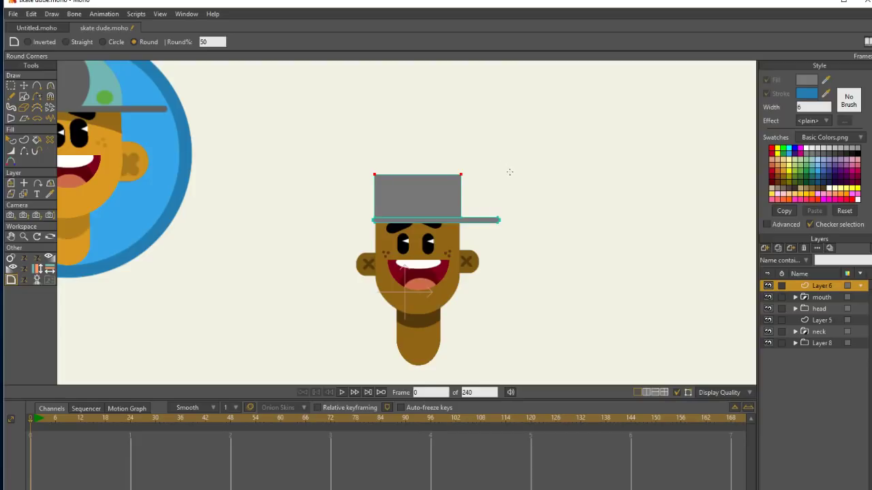
drag(506, 175, 502, 197)
Move the cap crown up clear of the head and straighten its curved bottom edge.
click(27, 83)
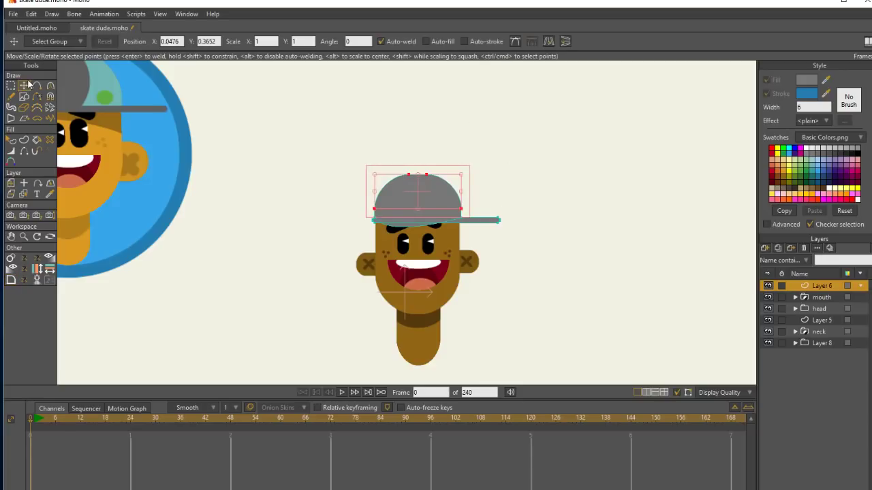
click(447, 188)
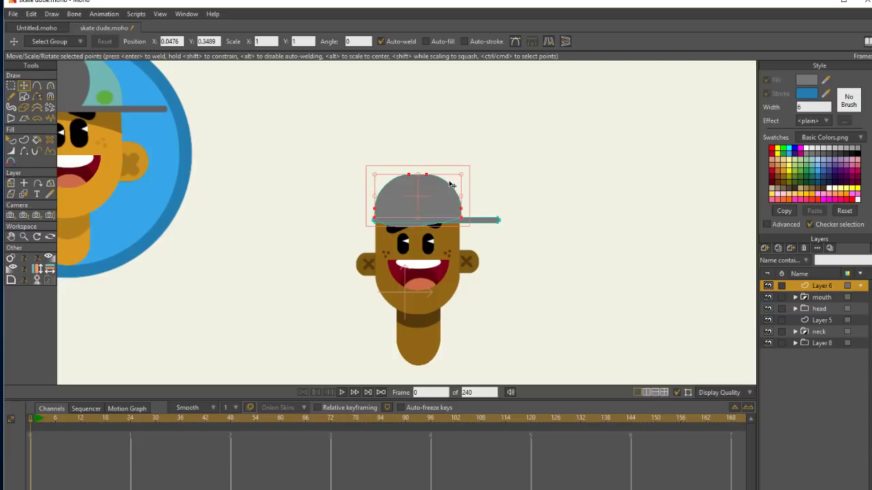
drag(437, 202, 448, 135)
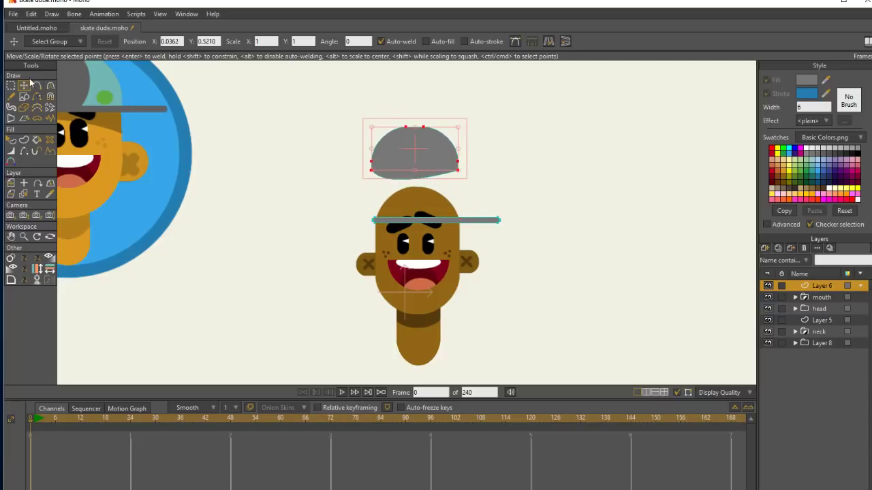
ctrl+click(394, 187)
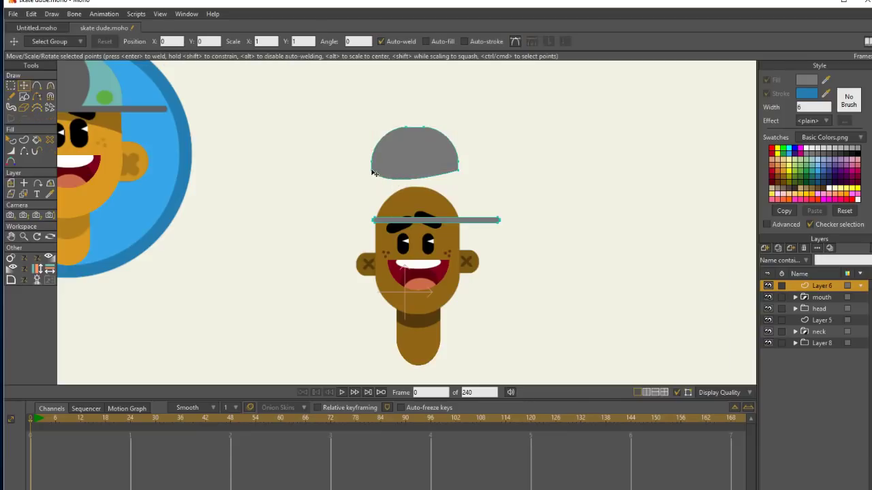
click(372, 171)
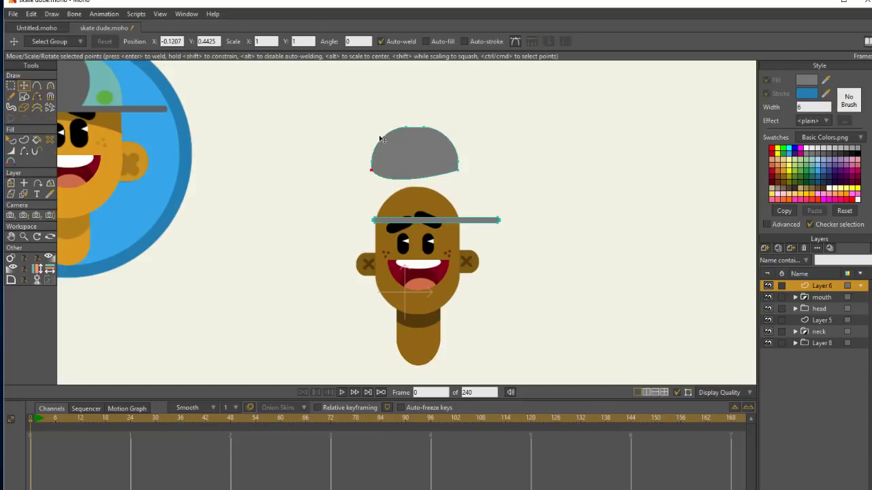
click(53, 84)
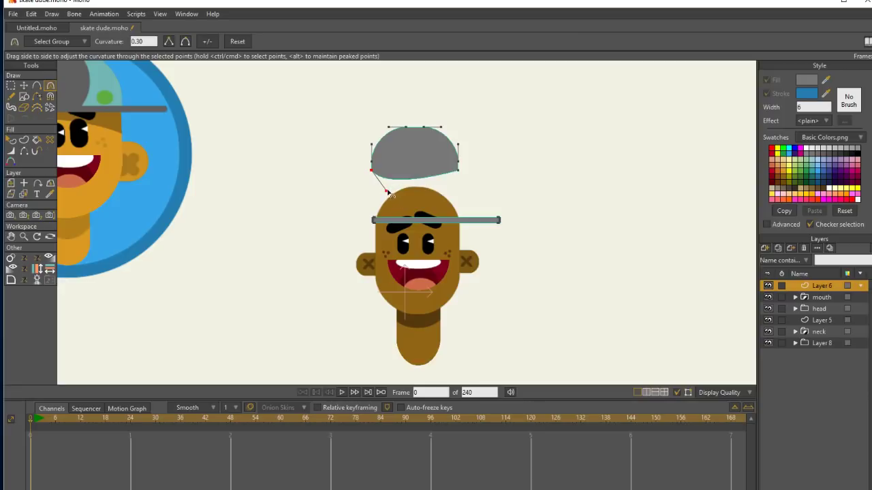
drag(388, 194, 400, 169)
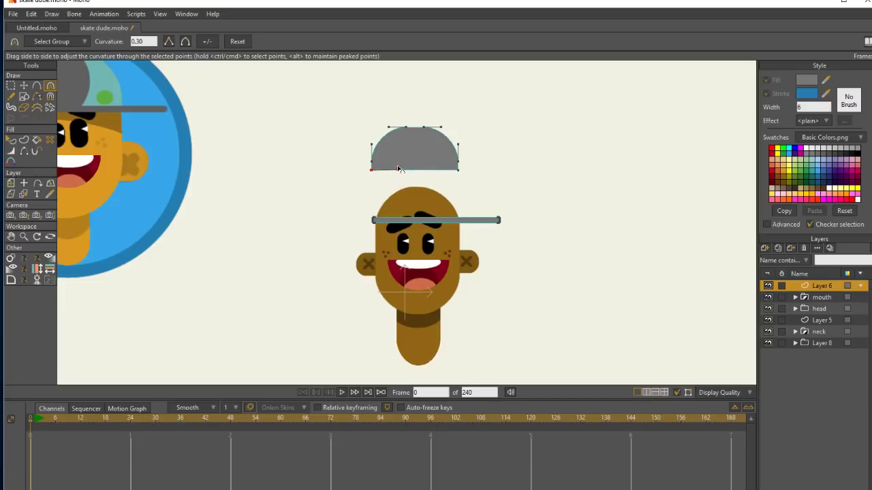
Divide the crown with a curved line right of its center and fill the right-hand section light blue.
click(37, 86)
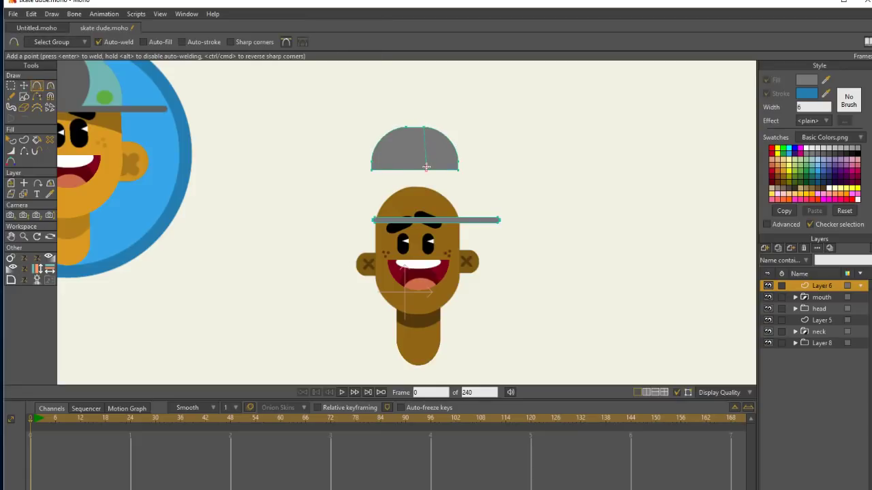
mouse_move(431, 147)
mouse_down()
mouse_move(434, 130)
mouse_move(421, 119)
mouse_move(443, 186)
mouse_move(475, 124)
mouse_up()
key(g)
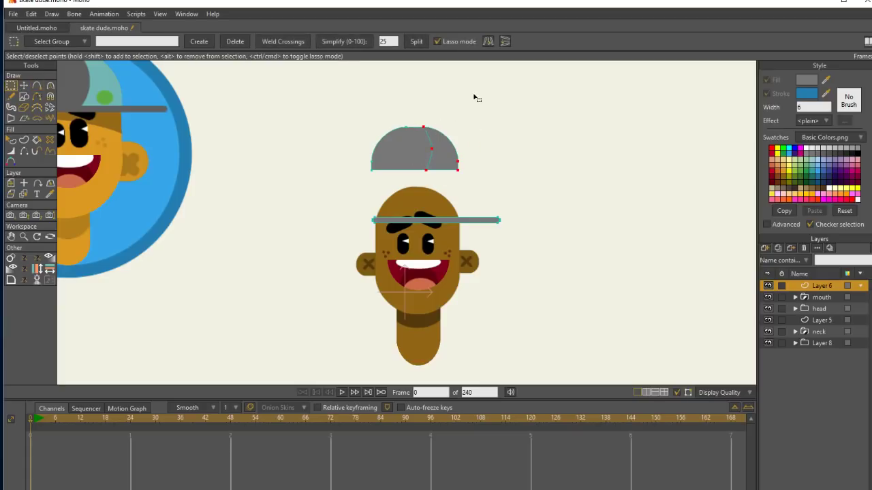
click(24, 141)
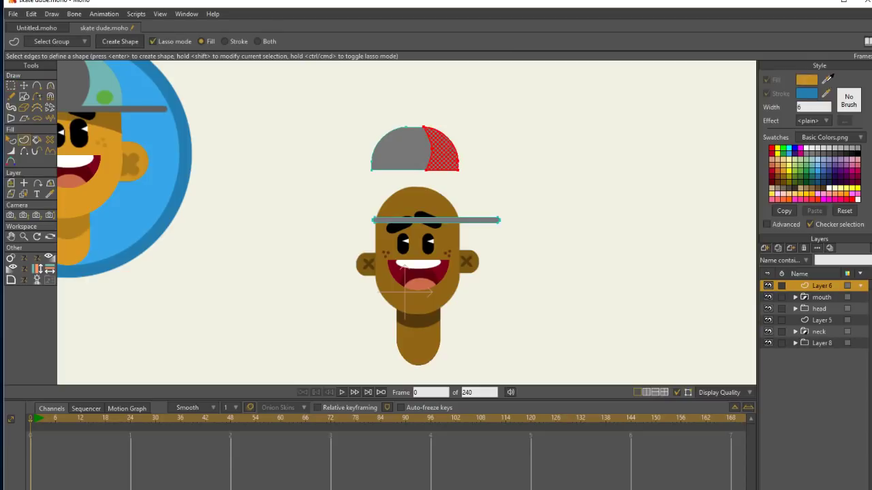
click(819, 159)
click(819, 165)
click(811, 170)
click(128, 42)
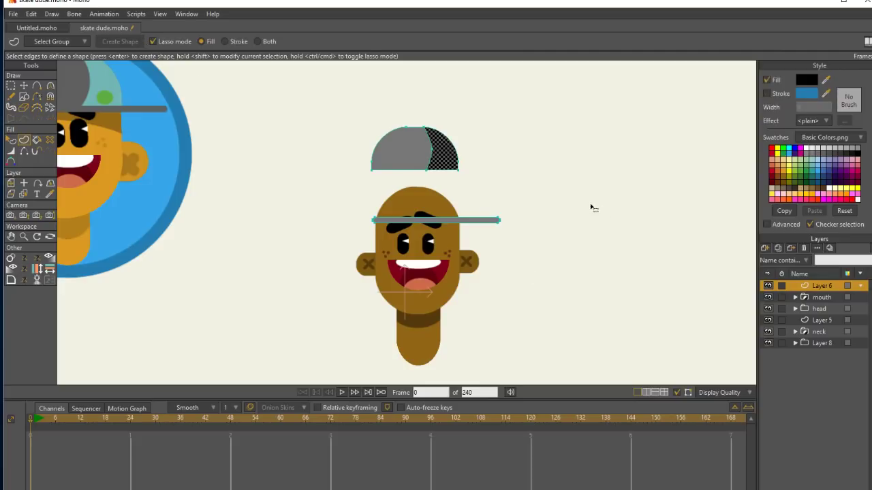
click(822, 157)
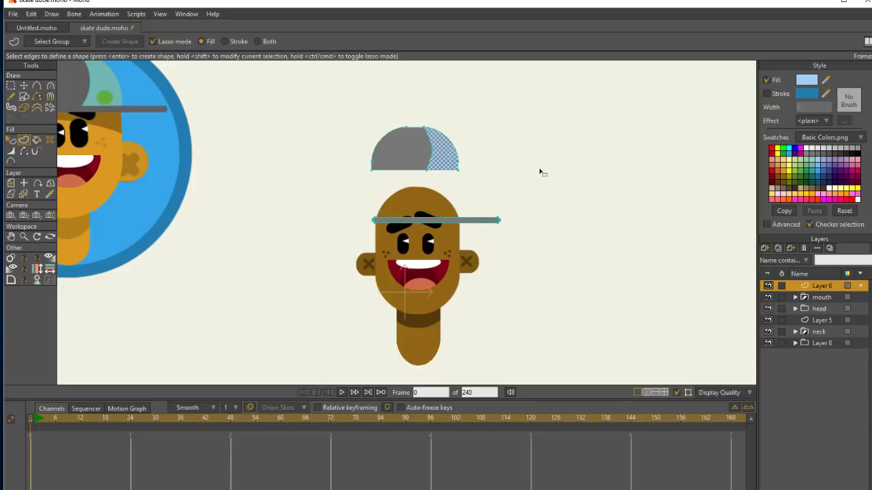
Draw a small orange circle on the lower part of the crown's light blue section.
key(t)
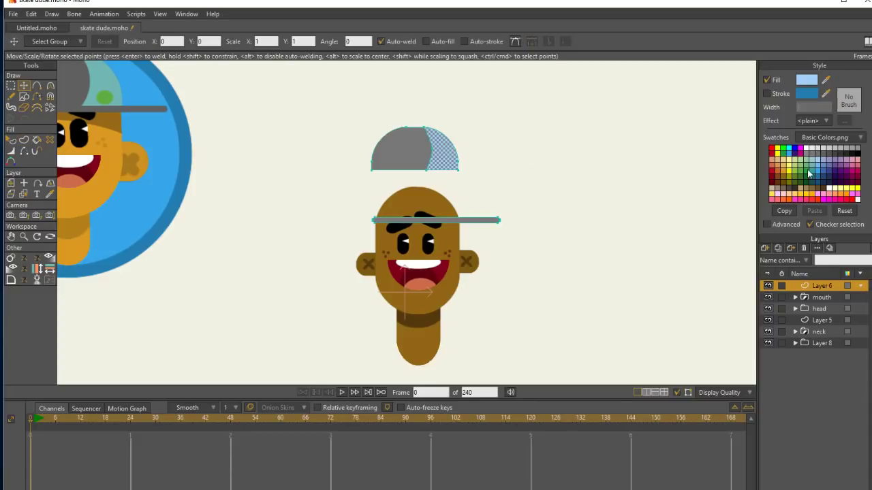
click(24, 97)
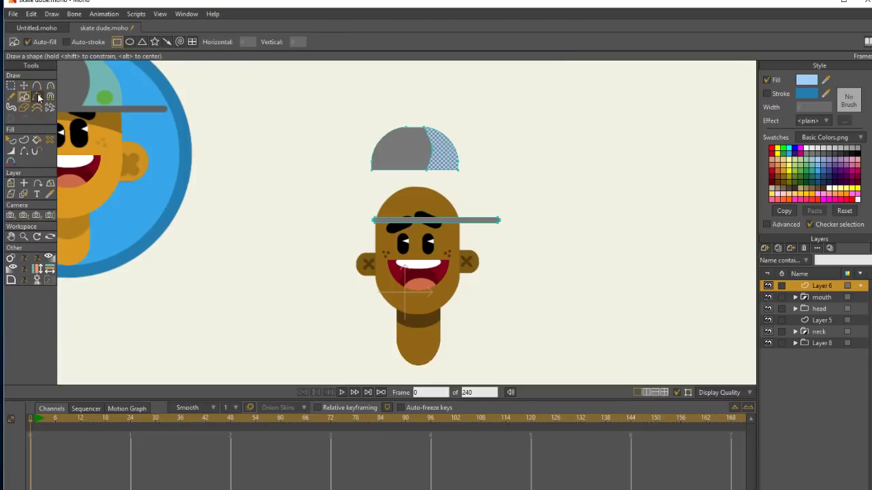
click(129, 41)
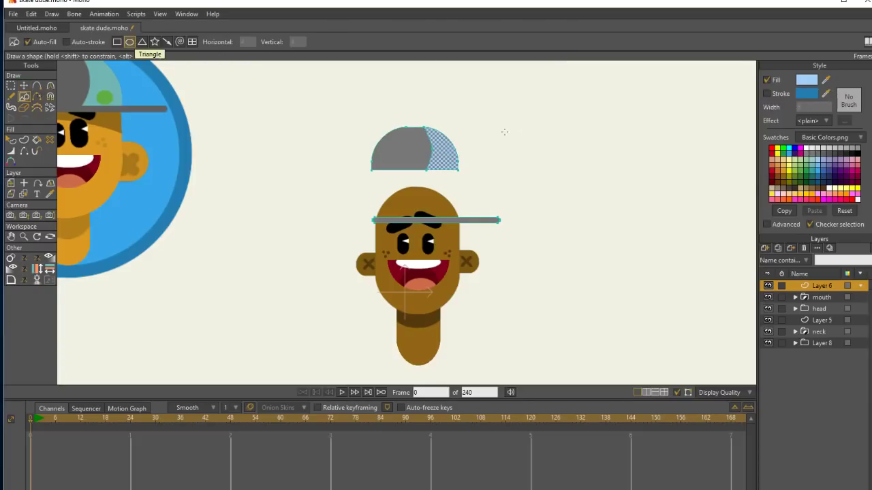
key(g)
click(509, 168)
key(s)
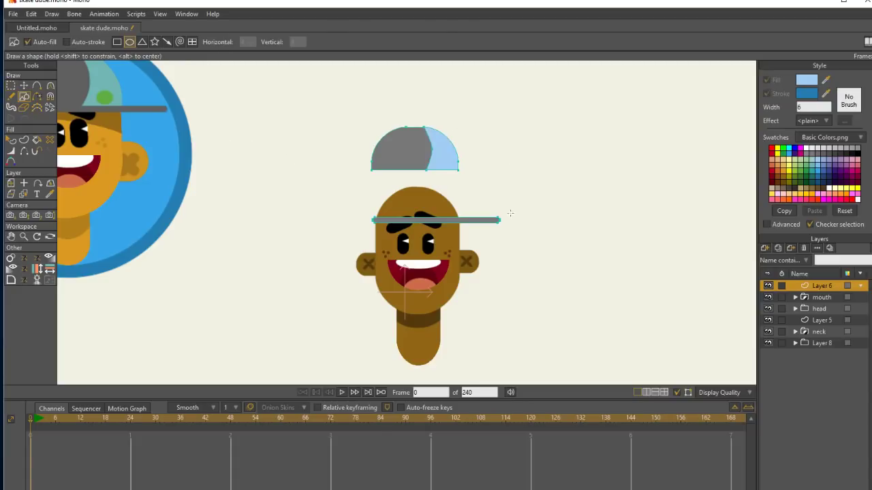
drag(826, 81, 788, 166)
drag(438, 159, 453, 161)
key(t)
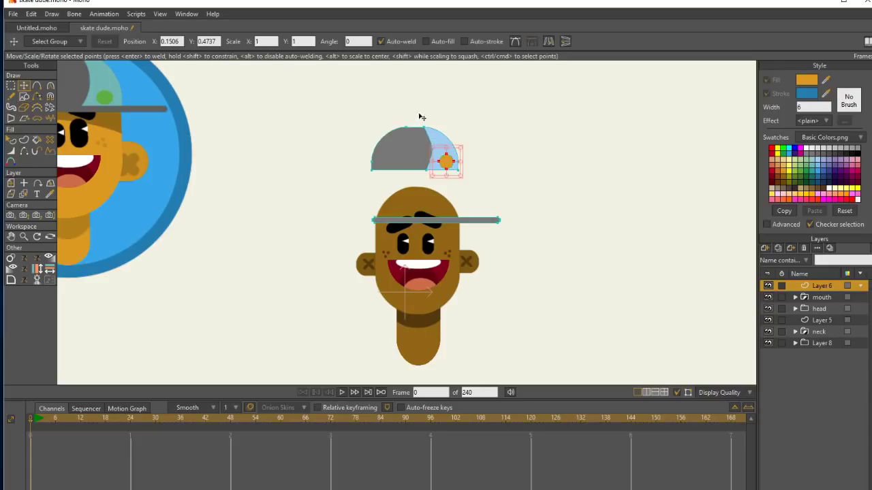
Select the whole crown with its orange circle and move it back down onto the brim.
key(g)
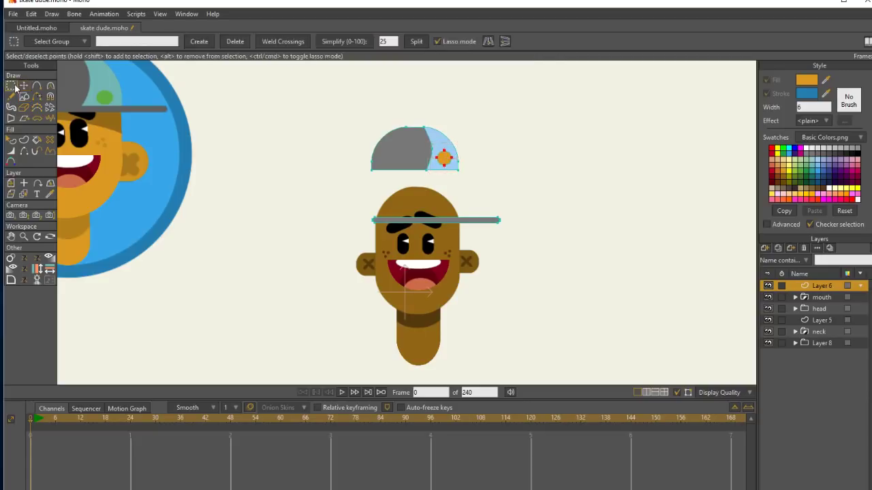
mouse_move(475, 140)
mouse_down()
mouse_move(350, 143)
mouse_move(428, 94)
mouse_move(449, 99)
mouse_up()
click(24, 86)
drag(438, 149, 440, 194)
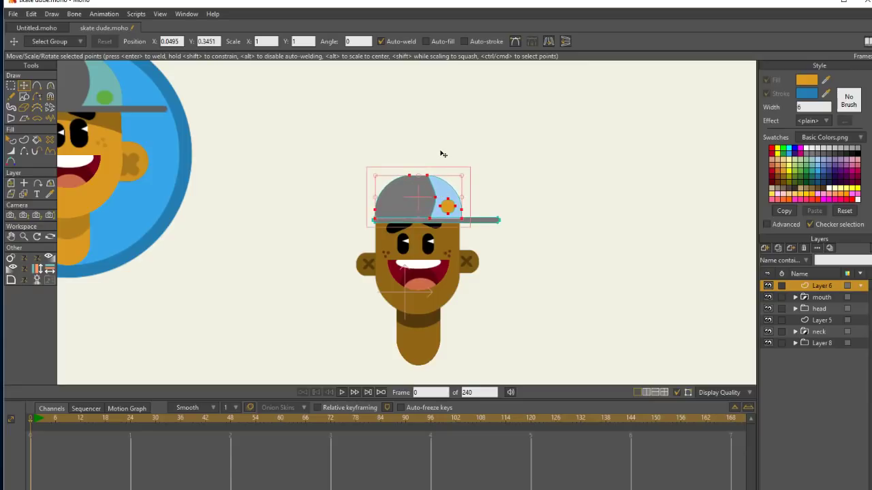
Narrow the crown slightly from its right side to match the head's width.
click(24, 236)
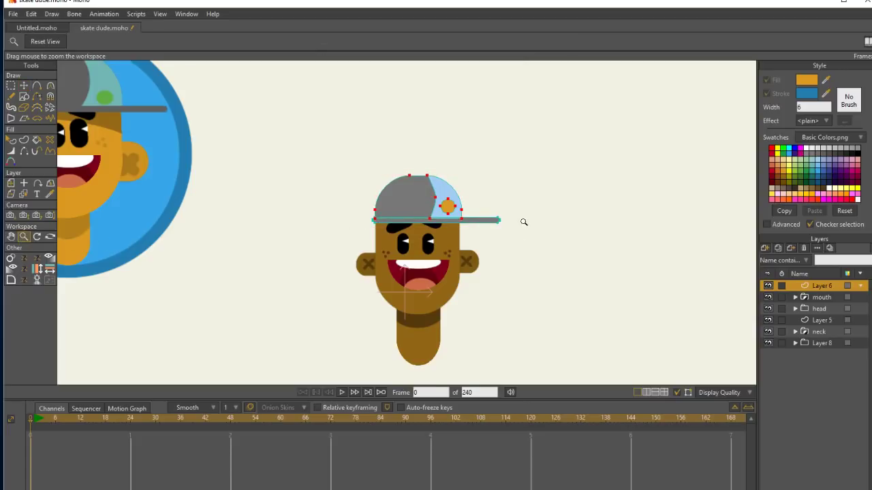
drag(522, 220, 576, 201)
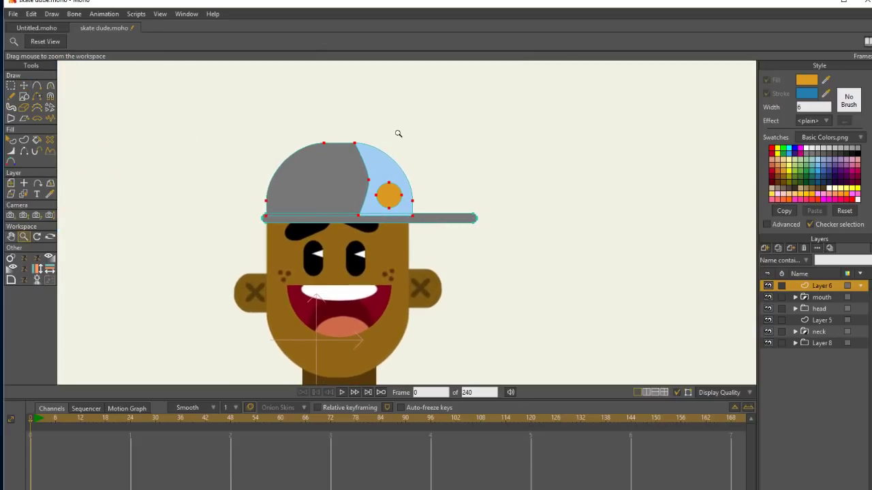
click(26, 87)
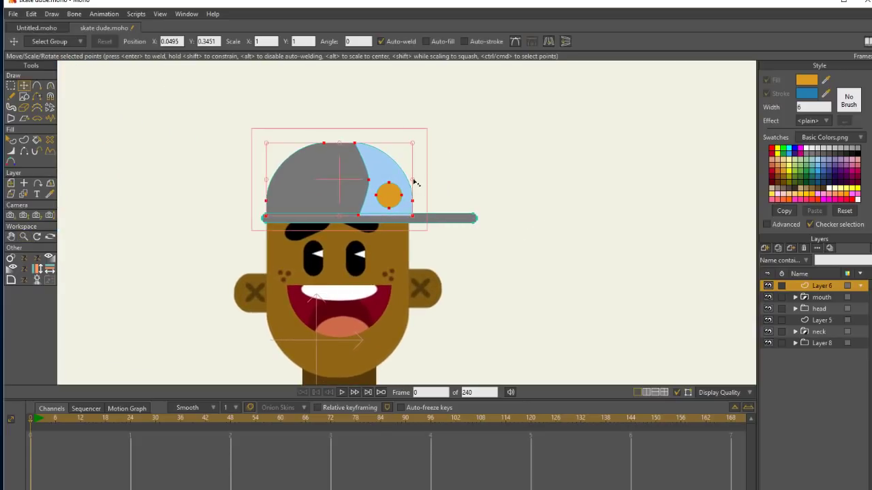
drag(413, 181, 412, 184)
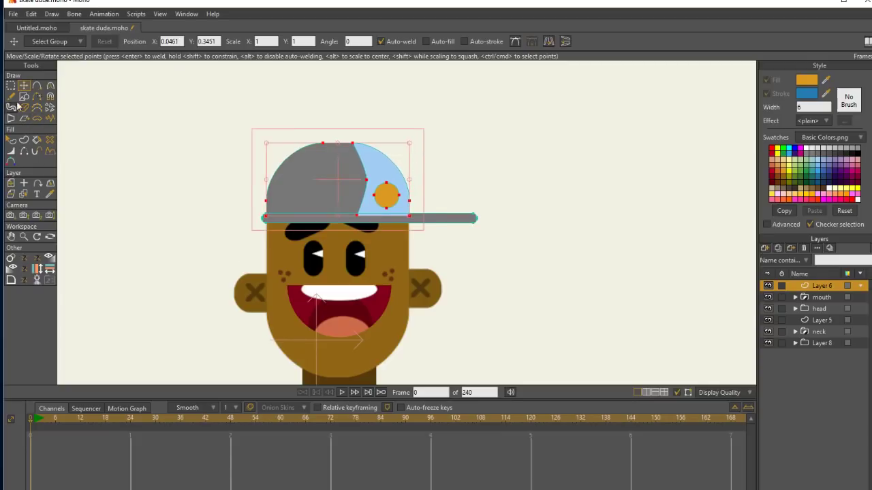
Bring the gray brim shape in front of the crown shapes.
click(13, 143)
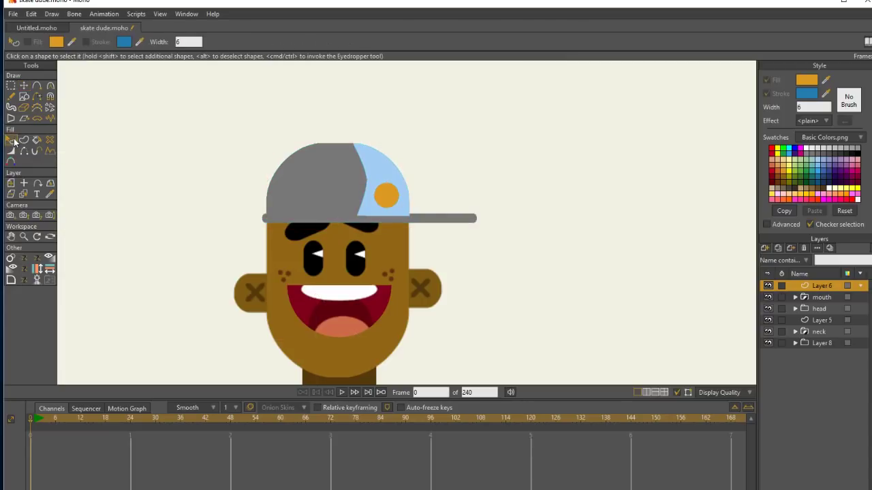
click(433, 219)
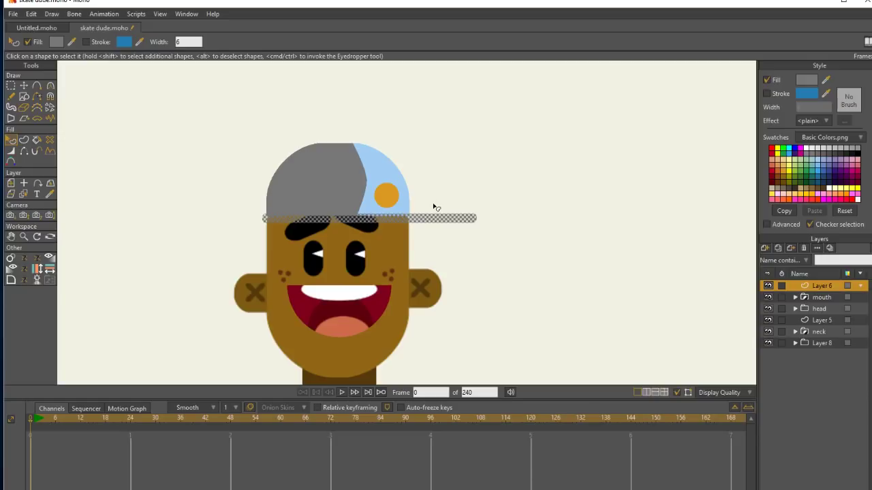
click(821, 297)
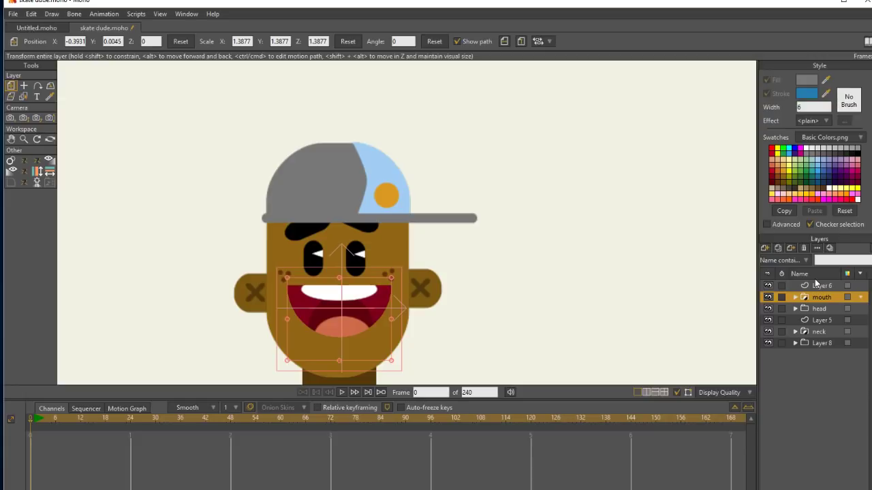
Reshape the crown's top in Layer 6 by raising its right top point and shifting the left one outward.
click(24, 139)
drag(514, 261, 427, 207)
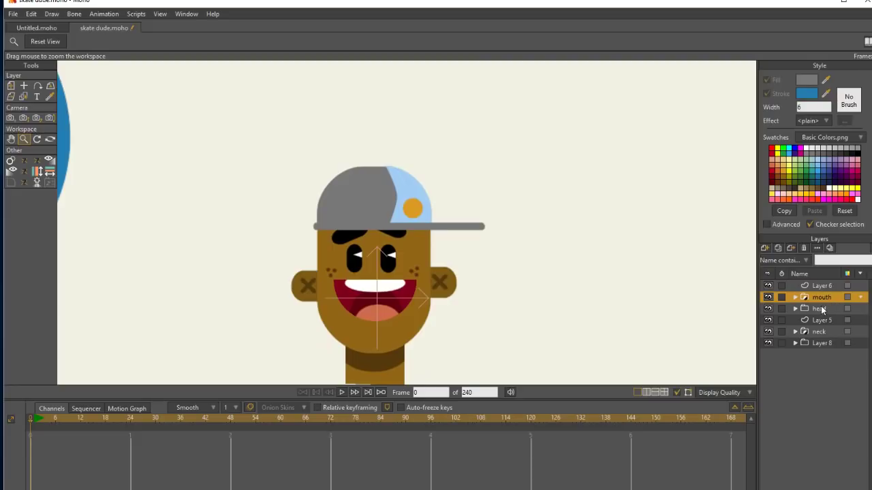
click(821, 306)
click(840, 287)
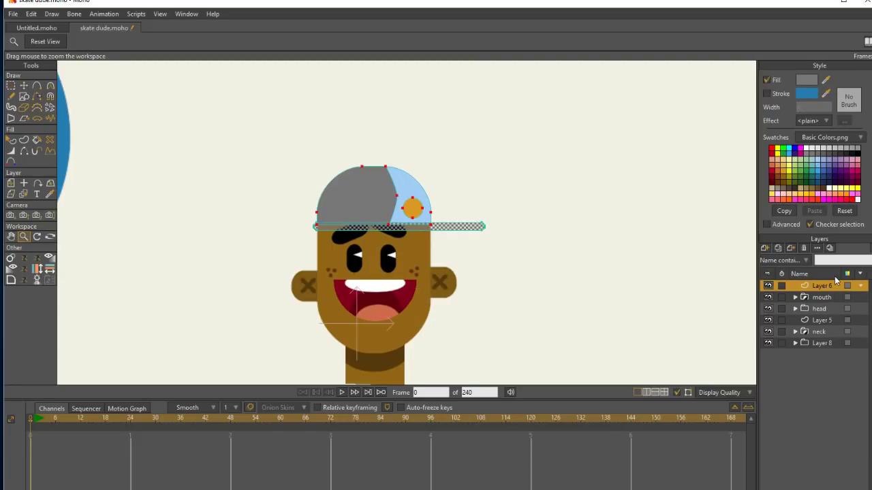
click(12, 87)
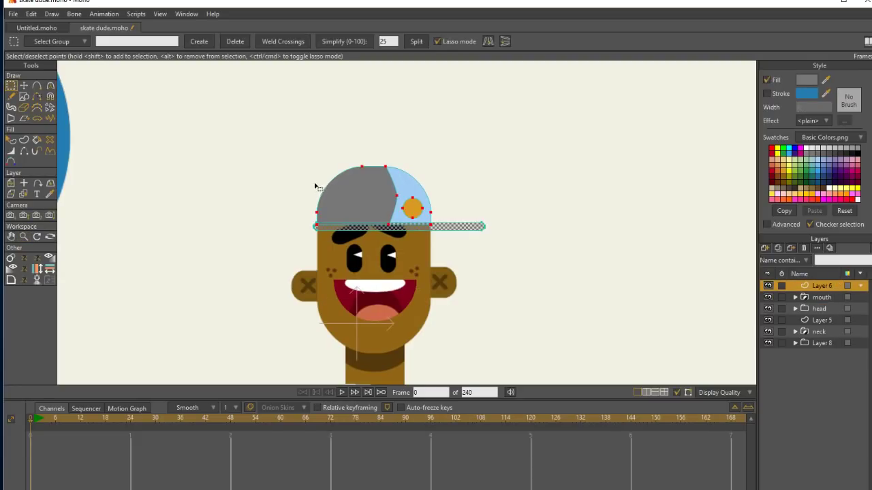
mouse_move(315, 185)
mouse_down()
mouse_move(422, 179)
mouse_move(418, 148)
mouse_move(317, 187)
mouse_up()
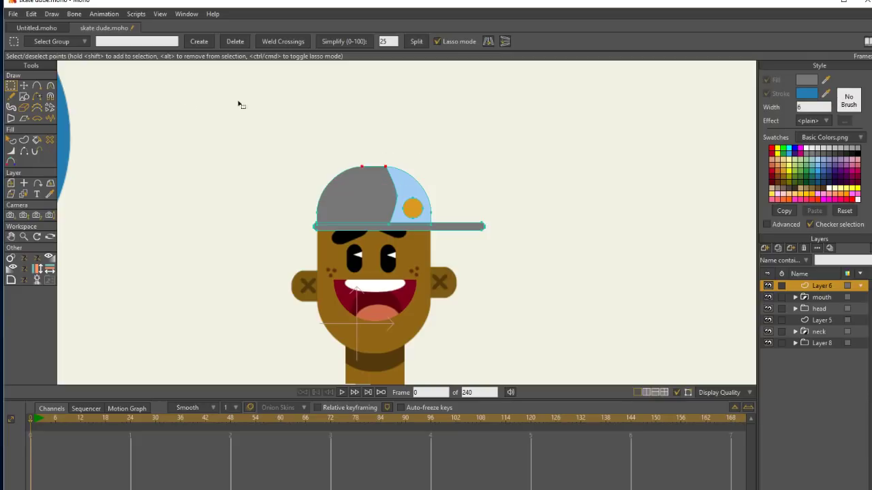
click(25, 87)
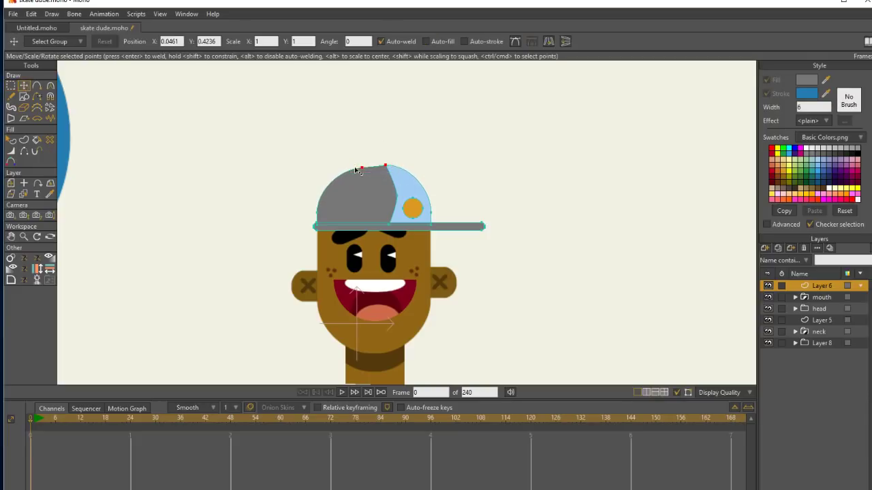
drag(355, 170, 353, 170)
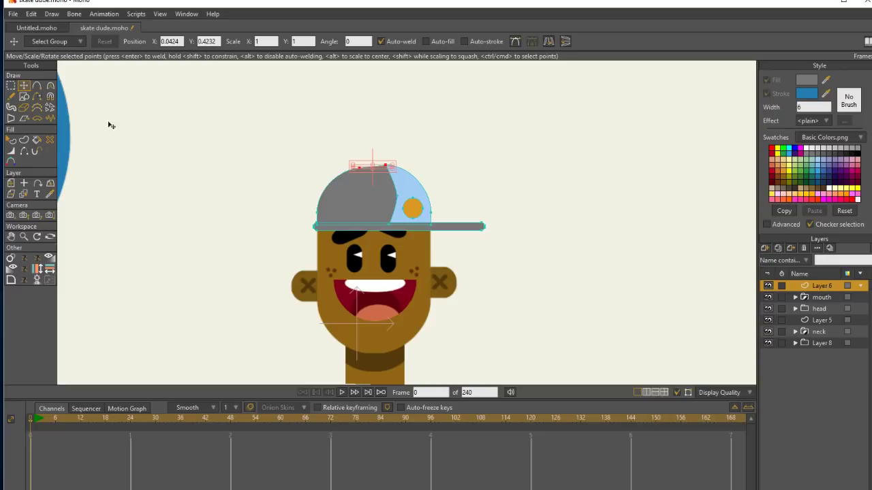
Move the whole cap layer slightly down on the head.
click(11, 86)
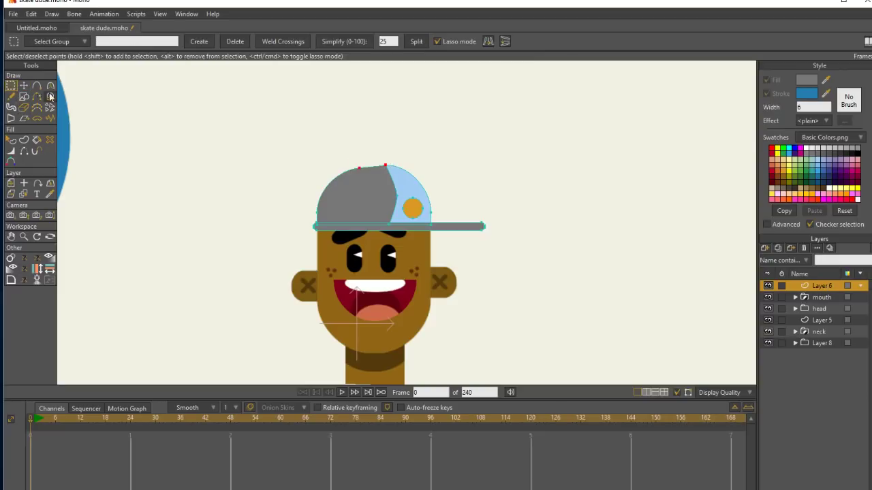
click(11, 183)
drag(442, 191, 443, 195)
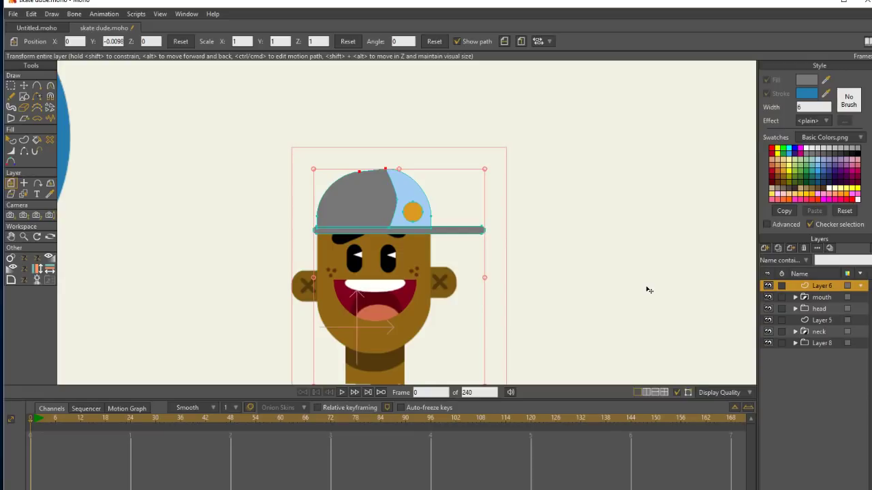
Set the head group's masking to Hide all.
click(820, 309)
click(809, 306)
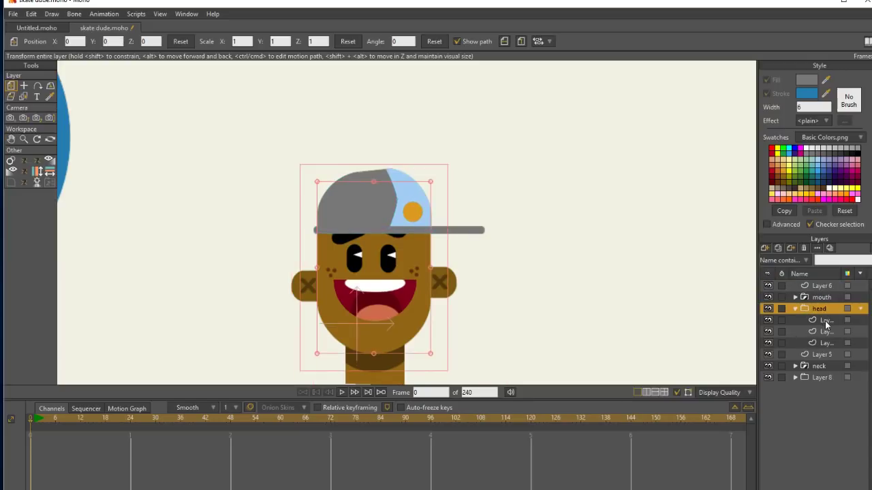
click(825, 321)
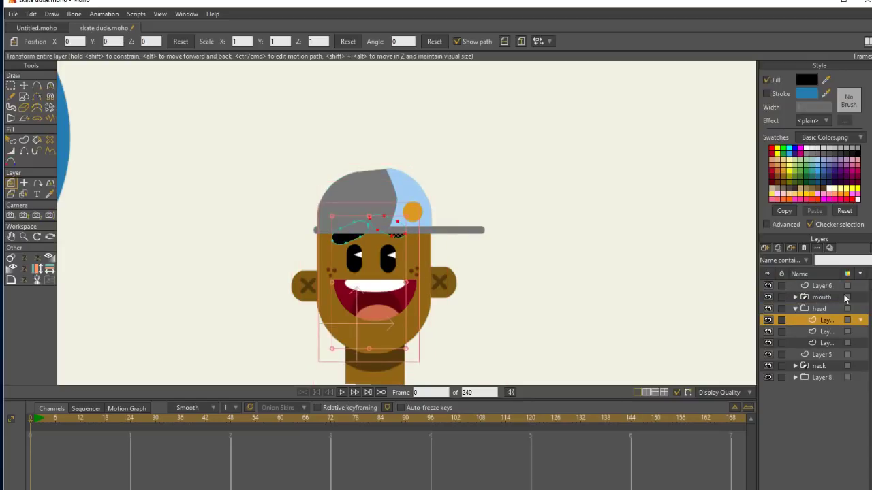
click(821, 310)
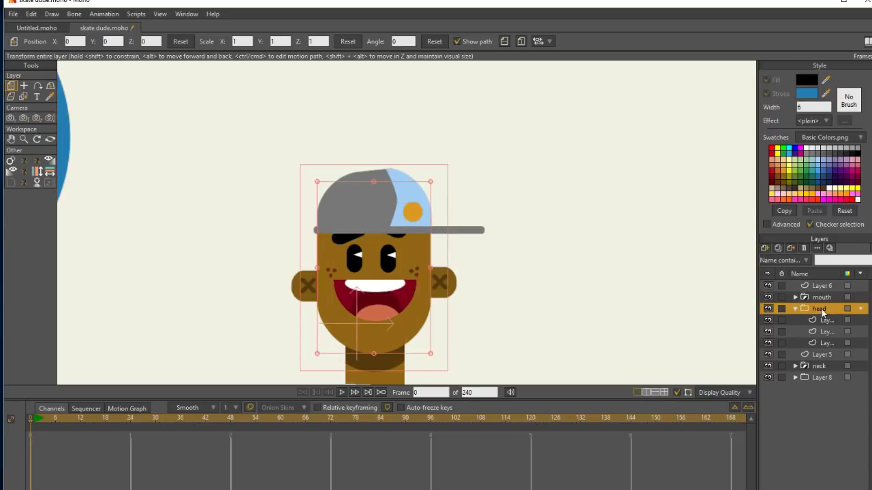
double_click(822, 309)
click(405, 94)
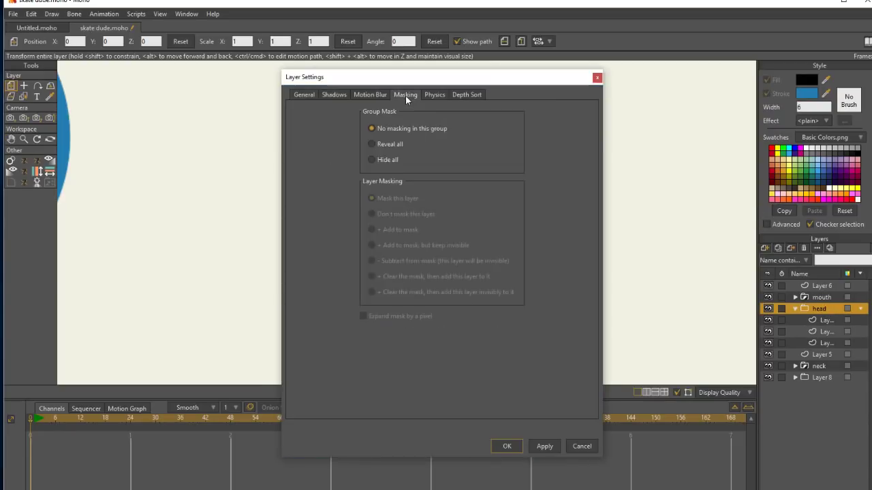
click(372, 160)
click(545, 446)
click(506, 446)
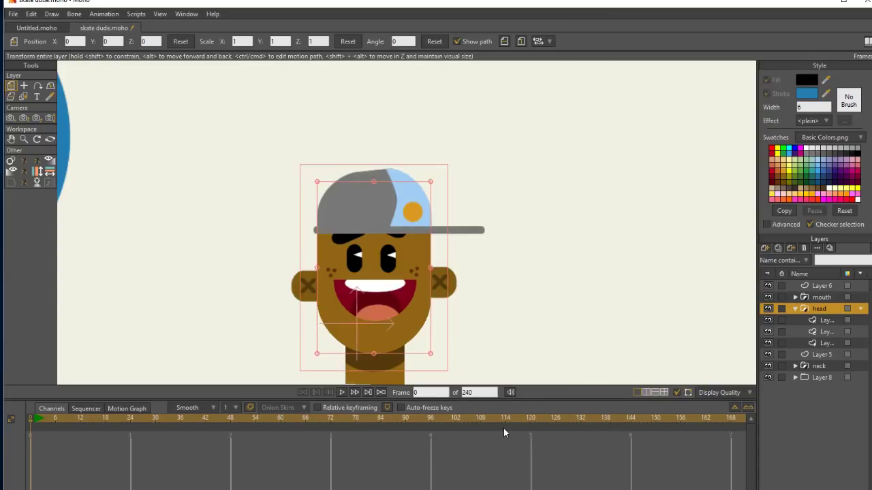
Add a vector layer above the eyebrows in the head group and draw a semi-transparent black rectangle across the forehead as the cap's shadow.
click(825, 321)
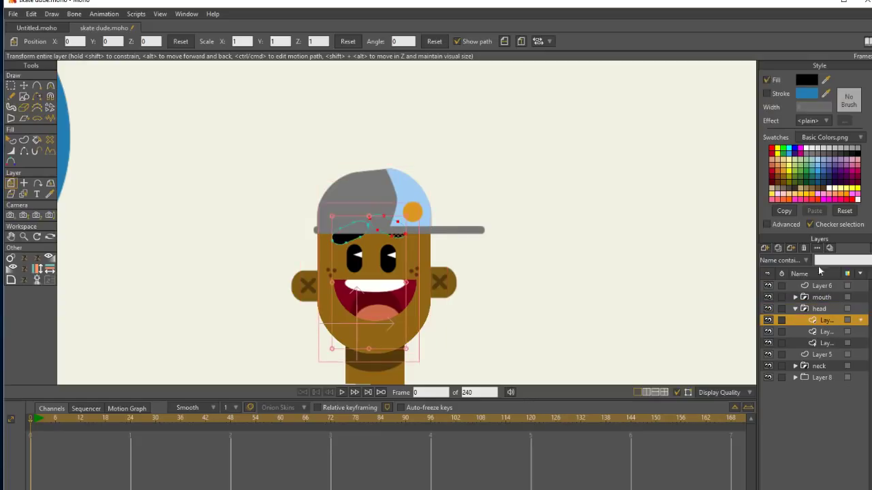
click(765, 250)
click(784, 260)
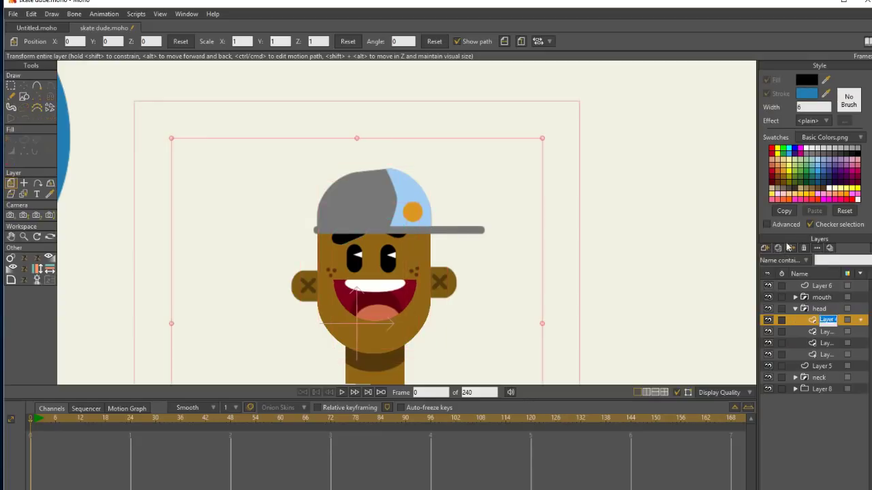
click(24, 97)
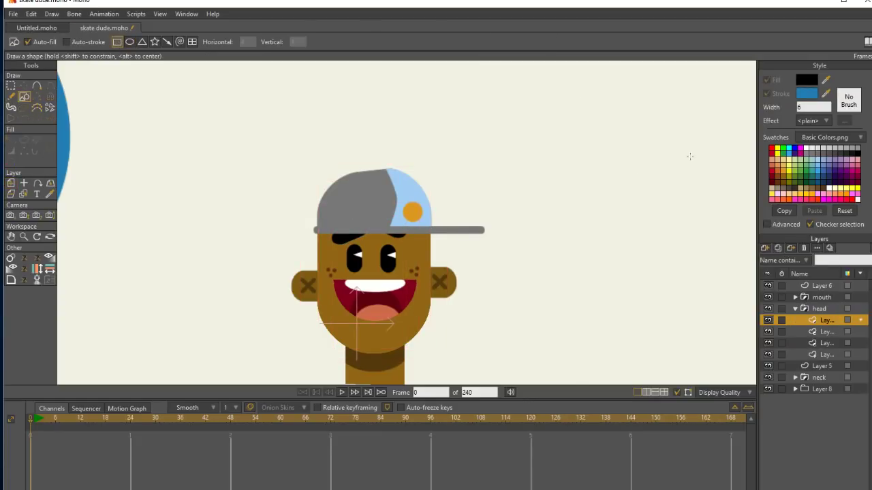
click(806, 80)
drag(661, 225, 662, 297)
click(660, 329)
mouse_move(306, 213)
mouse_down()
mouse_move(324, 248)
mouse_move(440, 248)
mouse_up()
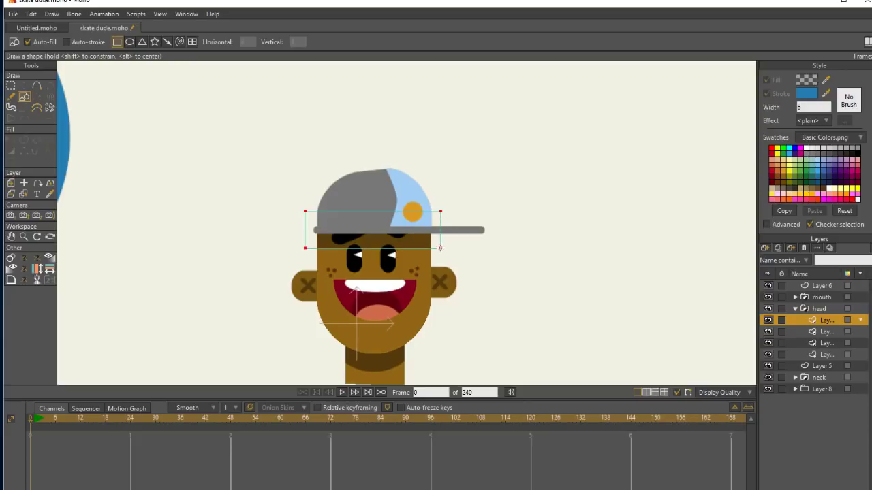
Slant the shadow's lower edge by lowering its right corner and raising its left corner.
click(39, 85)
click(24, 87)
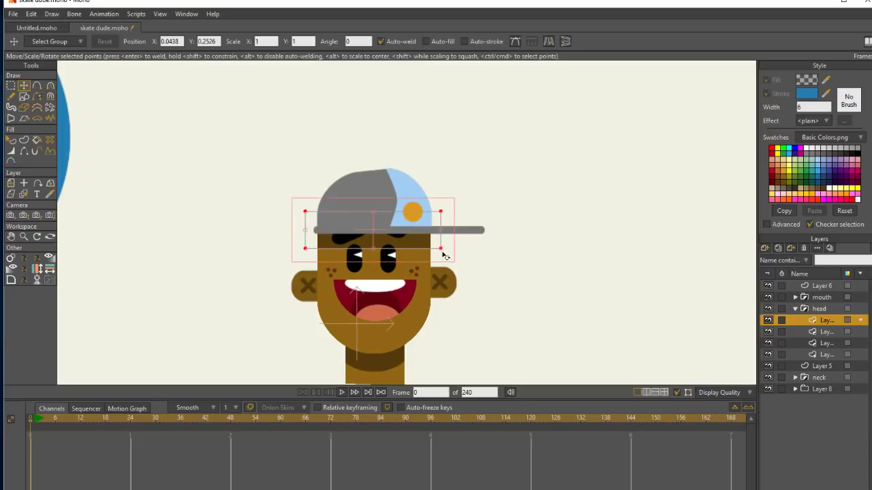
drag(443, 250, 442, 260)
drag(308, 250, 308, 243)
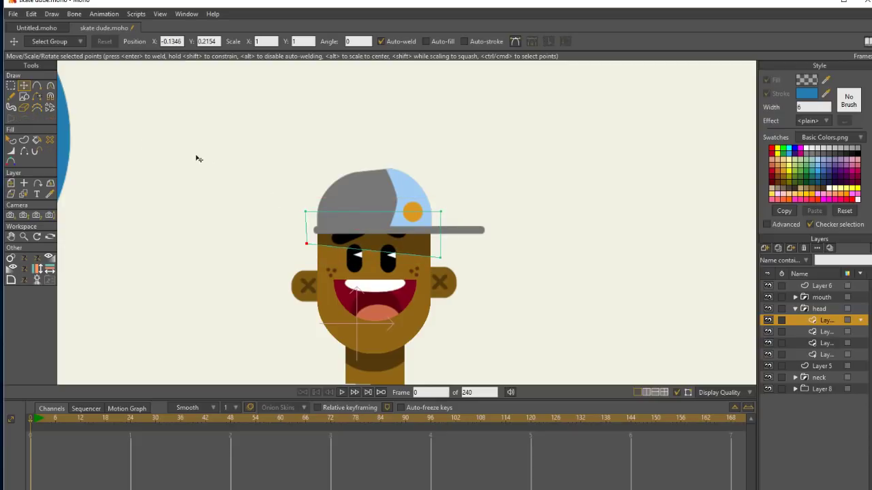
Add a middle point to the shadow's lower edge, curve the edge upward, and fine-tune its two lower corners.
click(38, 86)
drag(379, 252, 415, 247)
key(c)
drag(358, 241, 353, 239)
click(24, 86)
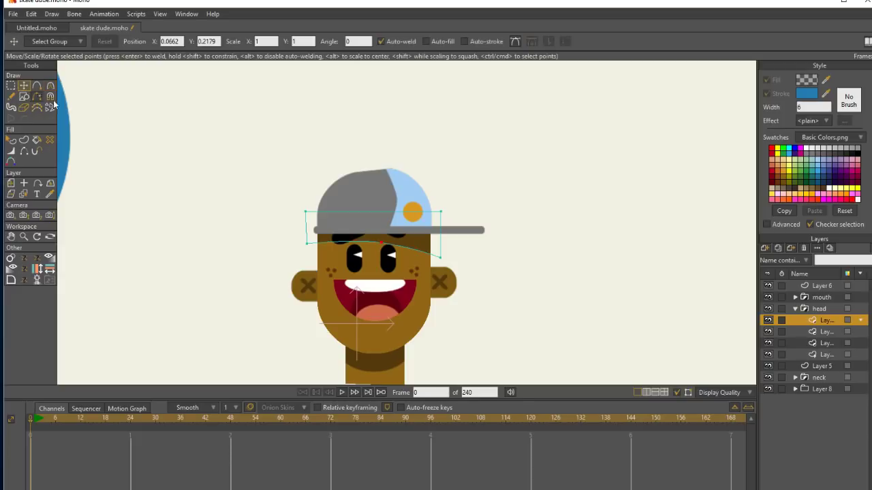
click(307, 241)
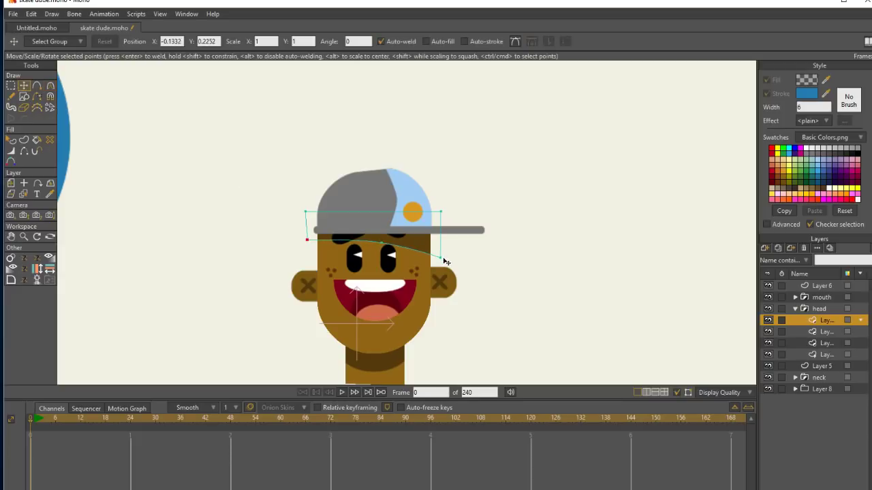
drag(440, 257, 440, 259)
click(386, 233)
click(23, 234)
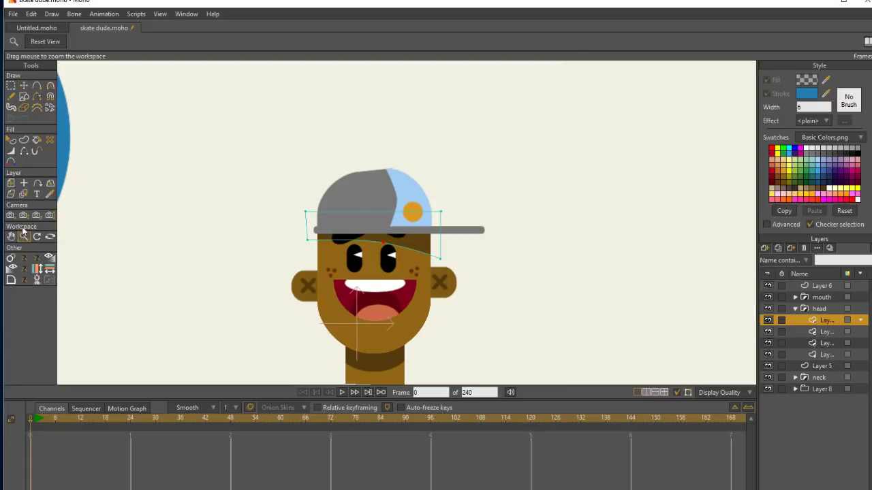
Widen the cap in Layer 6 to an X scale of 1.0245 and nudge it up to Y -0.0084.
click(826, 287)
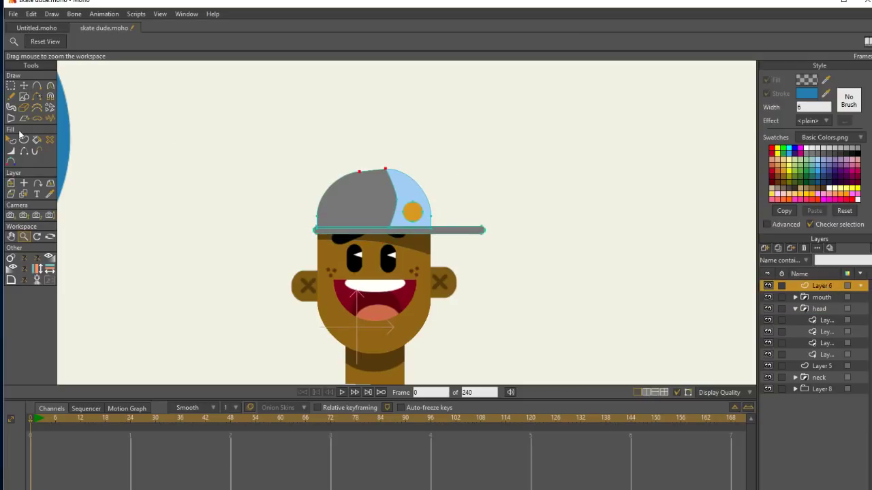
click(14, 183)
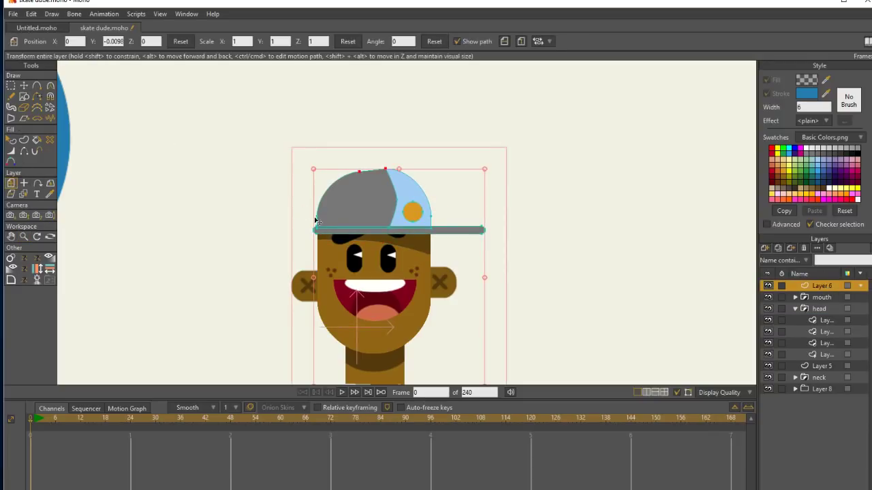
drag(313, 285, 314, 277)
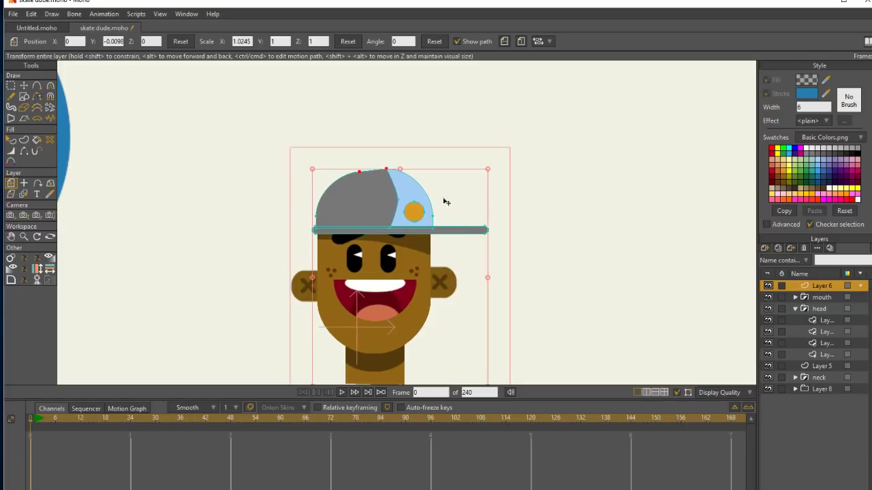
drag(419, 197, 420, 197)
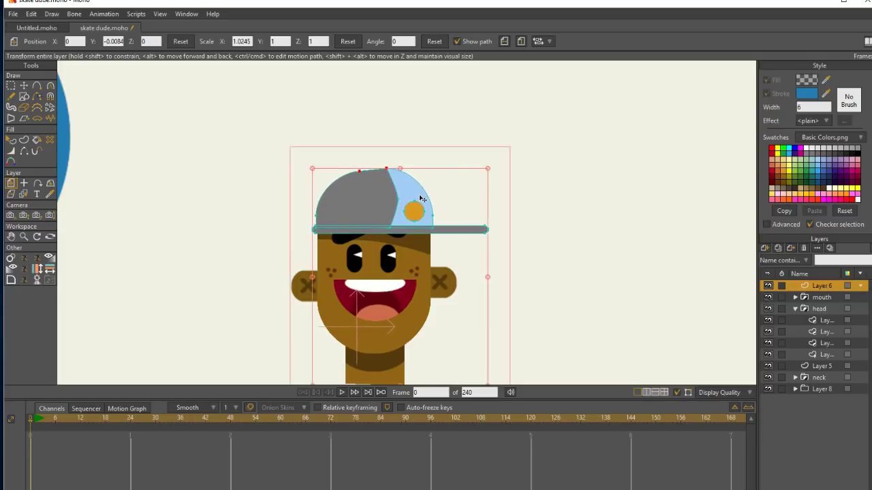
Lower the right eyebrow out from under the brim and shrink the left eyebrow to fit below the cap.
click(823, 319)
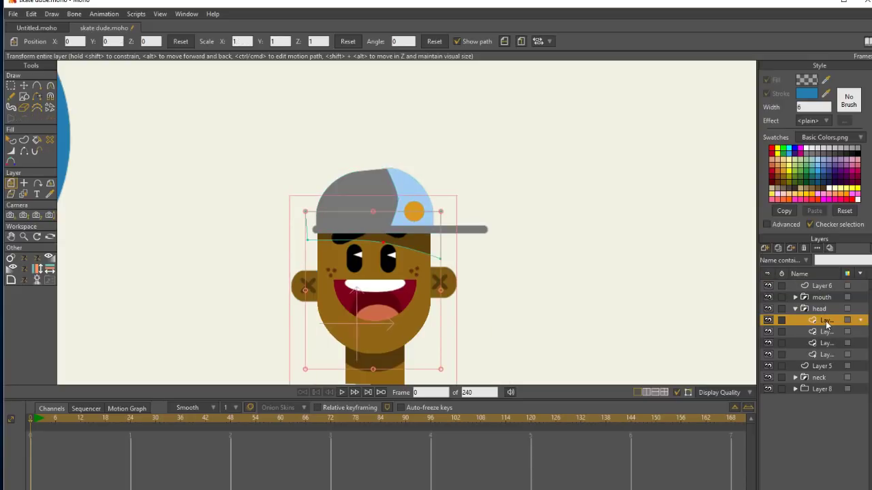
click(829, 332)
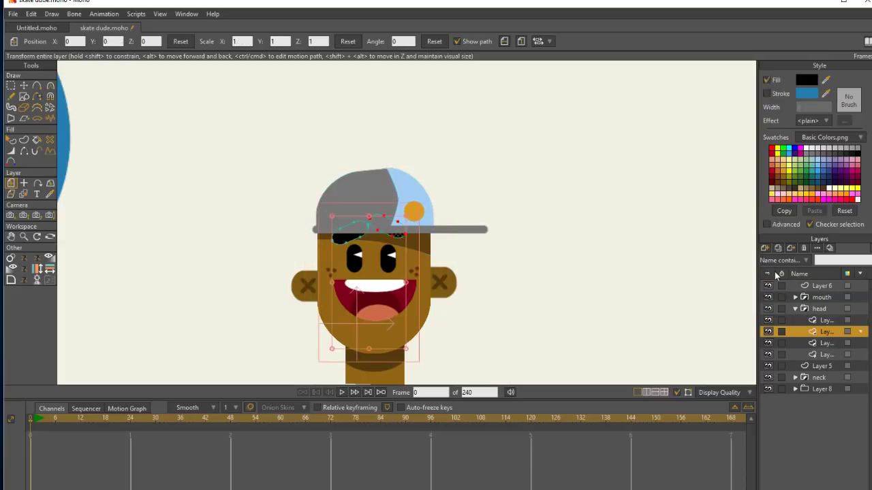
click(23, 86)
drag(395, 229, 400, 239)
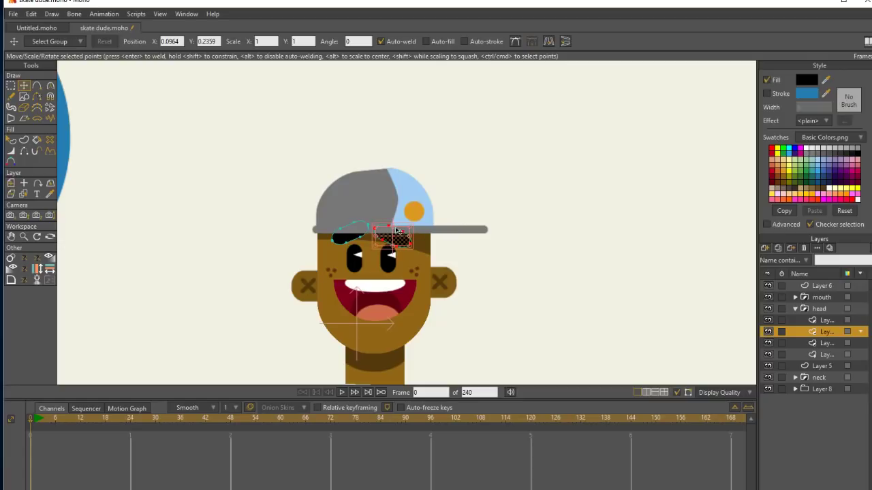
drag(398, 230, 393, 231)
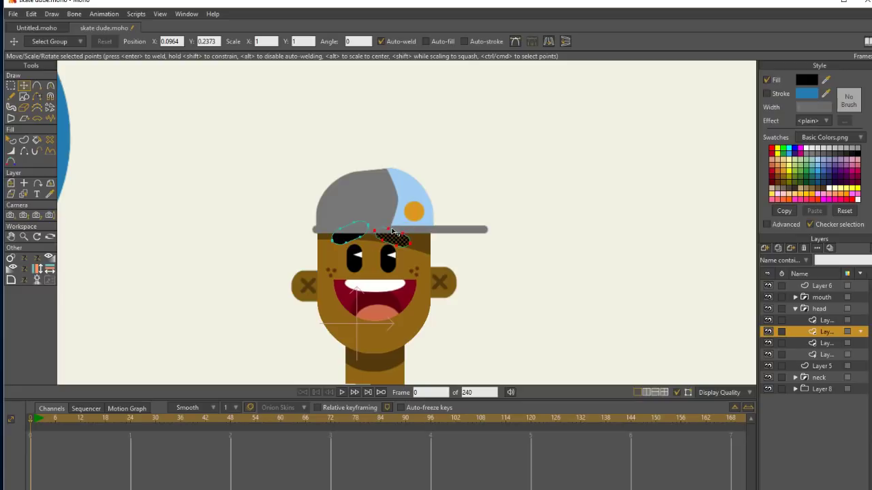
double_click(356, 239)
drag(350, 223, 360, 240)
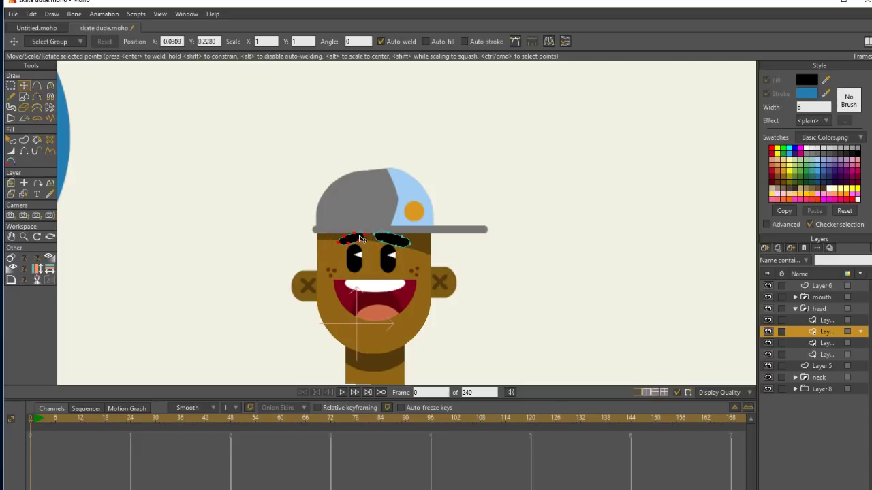
Shrink and level the right eyebrow over its eye, and shift the left eyebrow inward and slightly up.
double_click(407, 243)
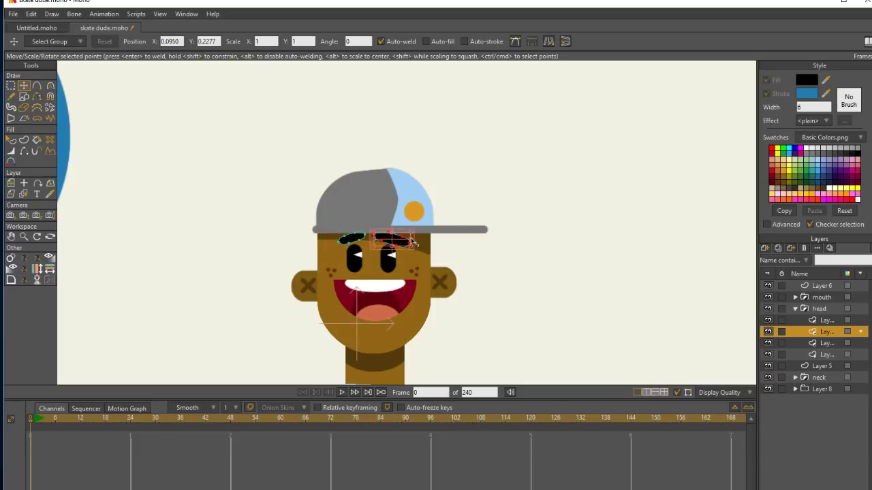
drag(411, 239, 393, 247)
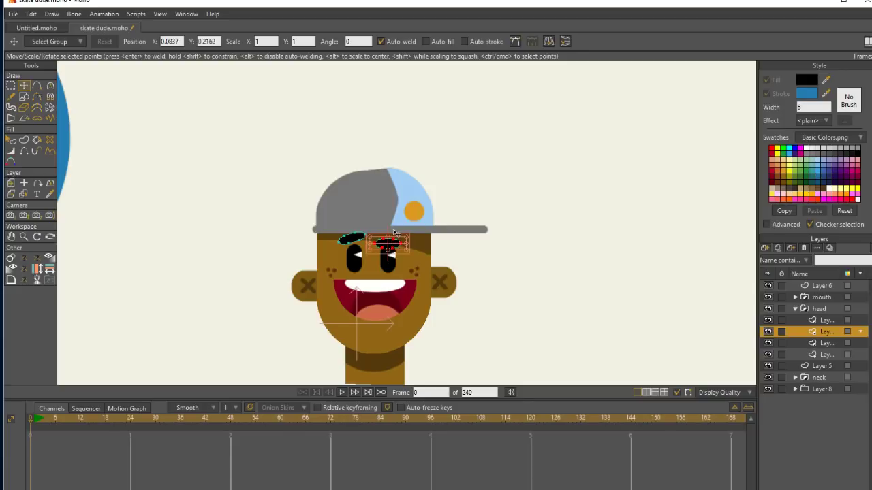
click(356, 241)
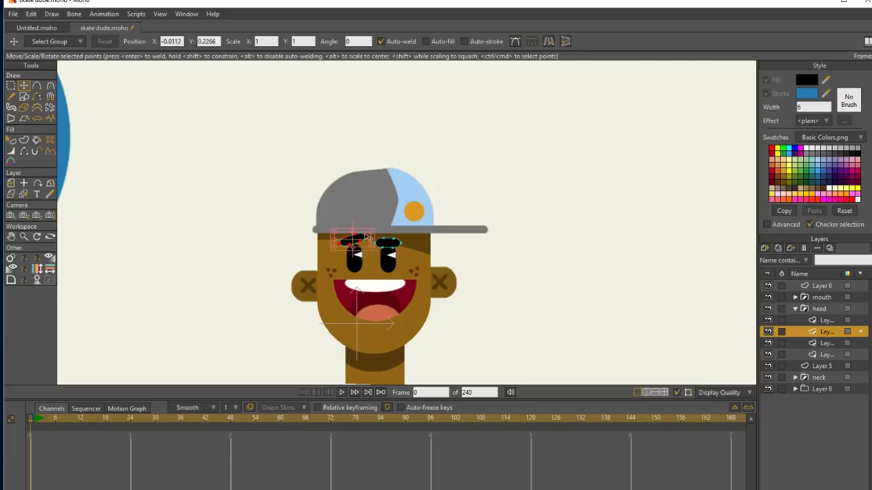
drag(390, 240, 391, 238)
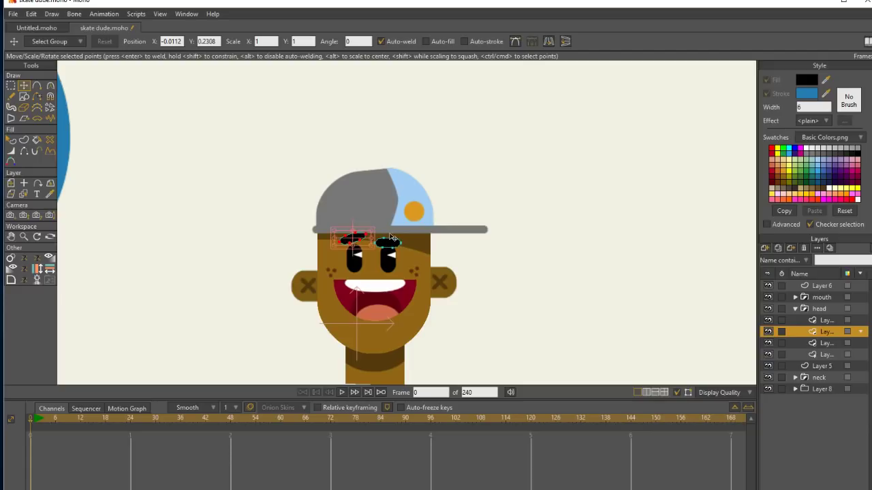
Enlarge the left eye in the head group's eye layer and shift it slightly up and inward.
click(825, 343)
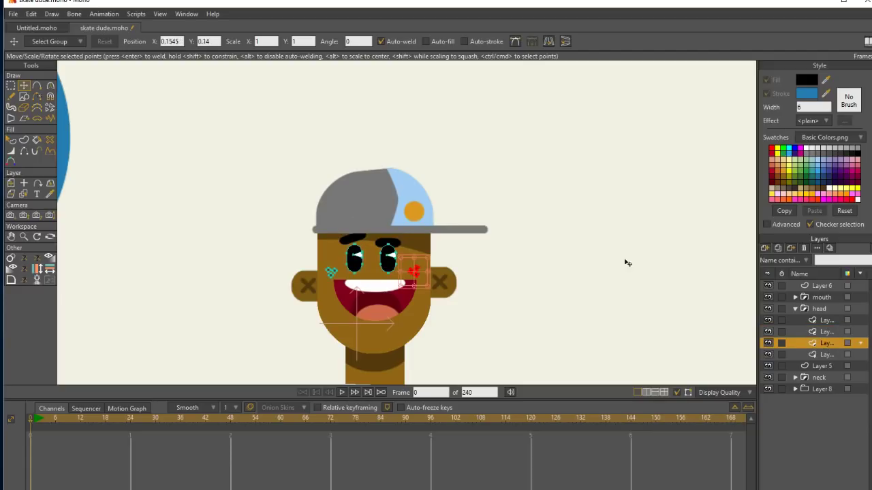
click(15, 87)
mouse_move(366, 272)
mouse_down()
mouse_move(361, 241)
mouse_move(341, 244)
mouse_move(368, 260)
mouse_up()
click(24, 86)
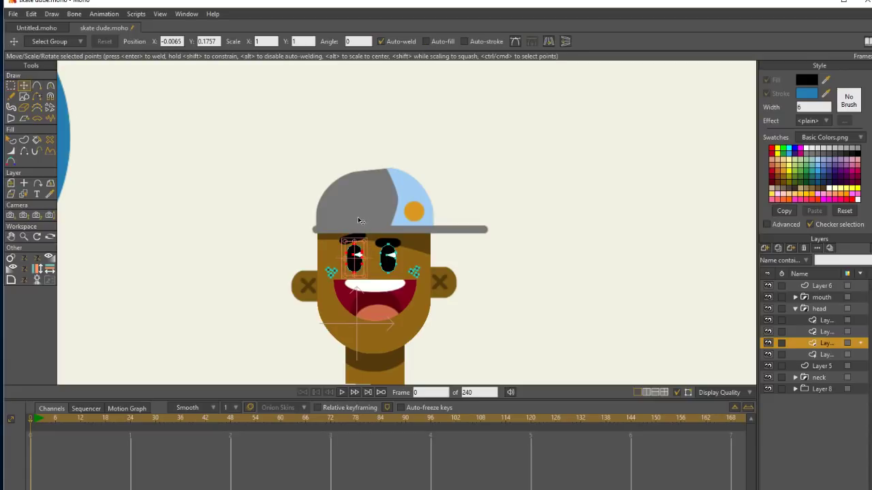
mouse_move(364, 243)
mouse_down()
mouse_move(363, 259)
mouse_move(364, 247)
mouse_up()
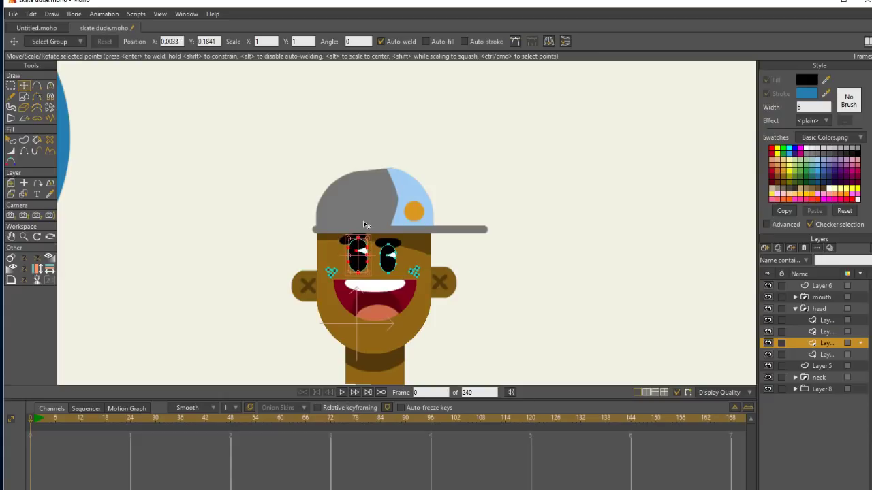
click(826, 286)
click(25, 237)
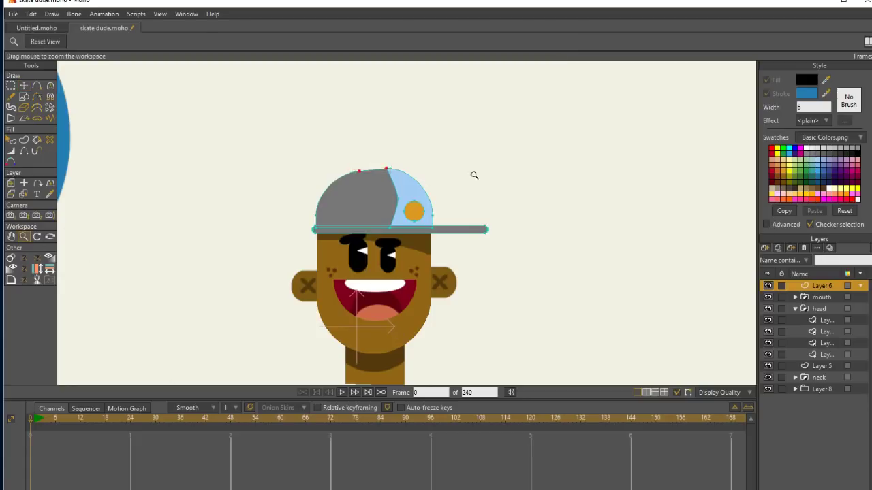
drag(473, 175, 267, 111)
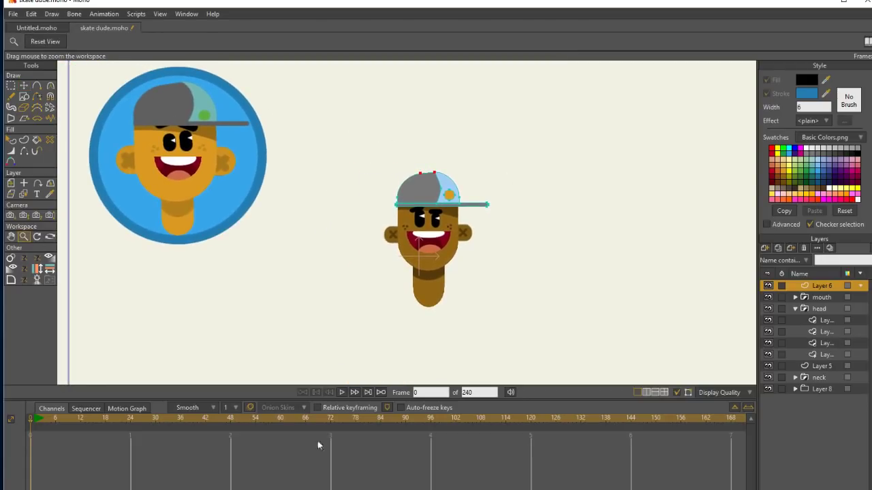